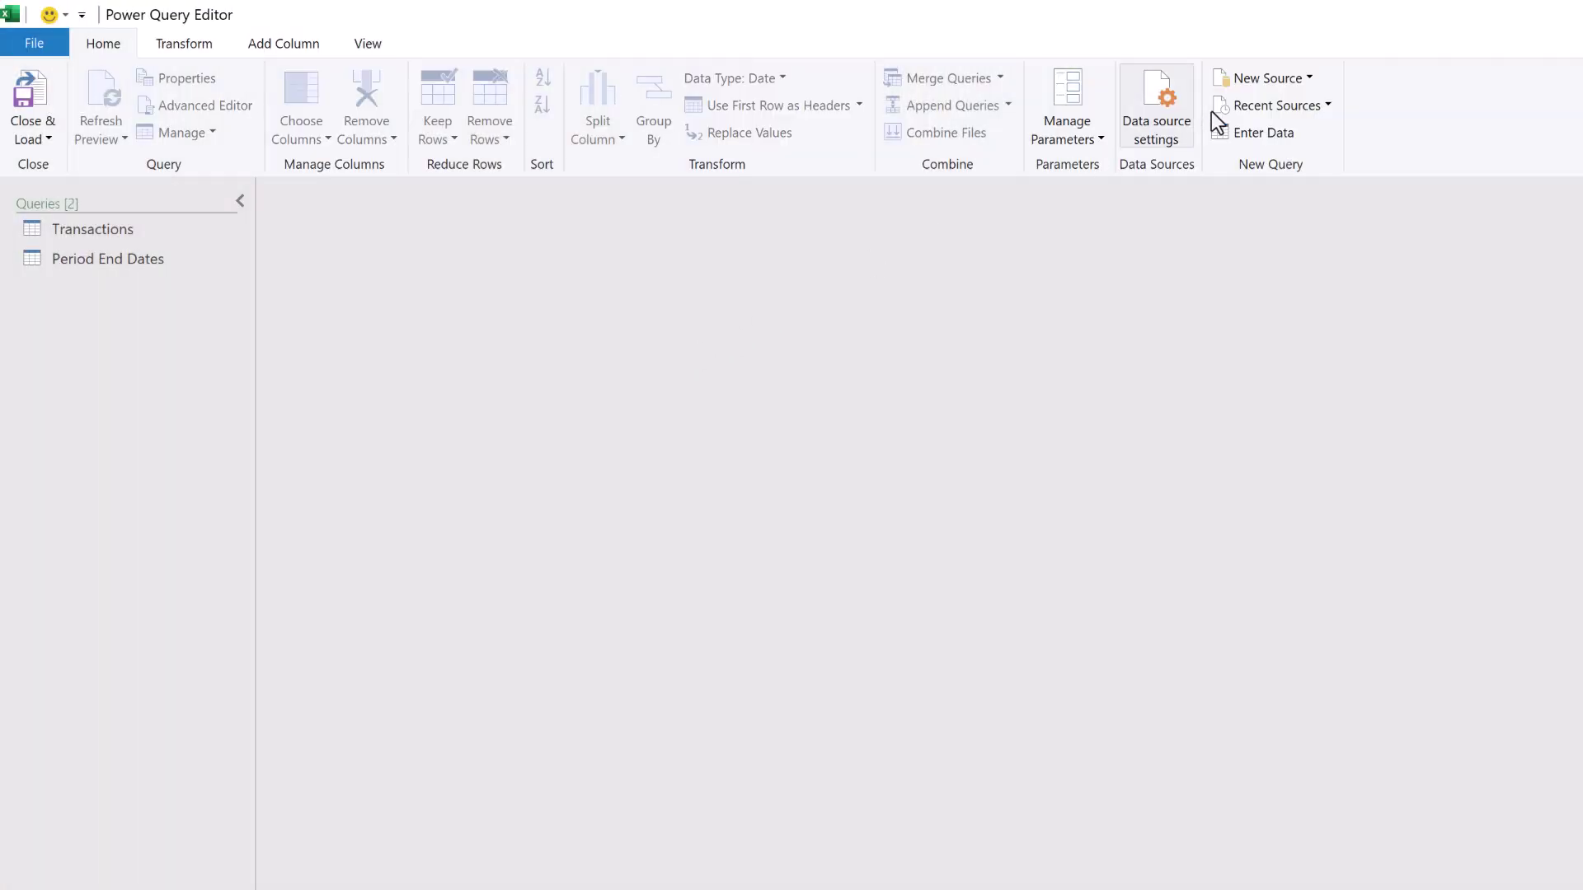
Step: Create a new blank query and rename it from Query1 to Calendar
left_click(1309, 79)
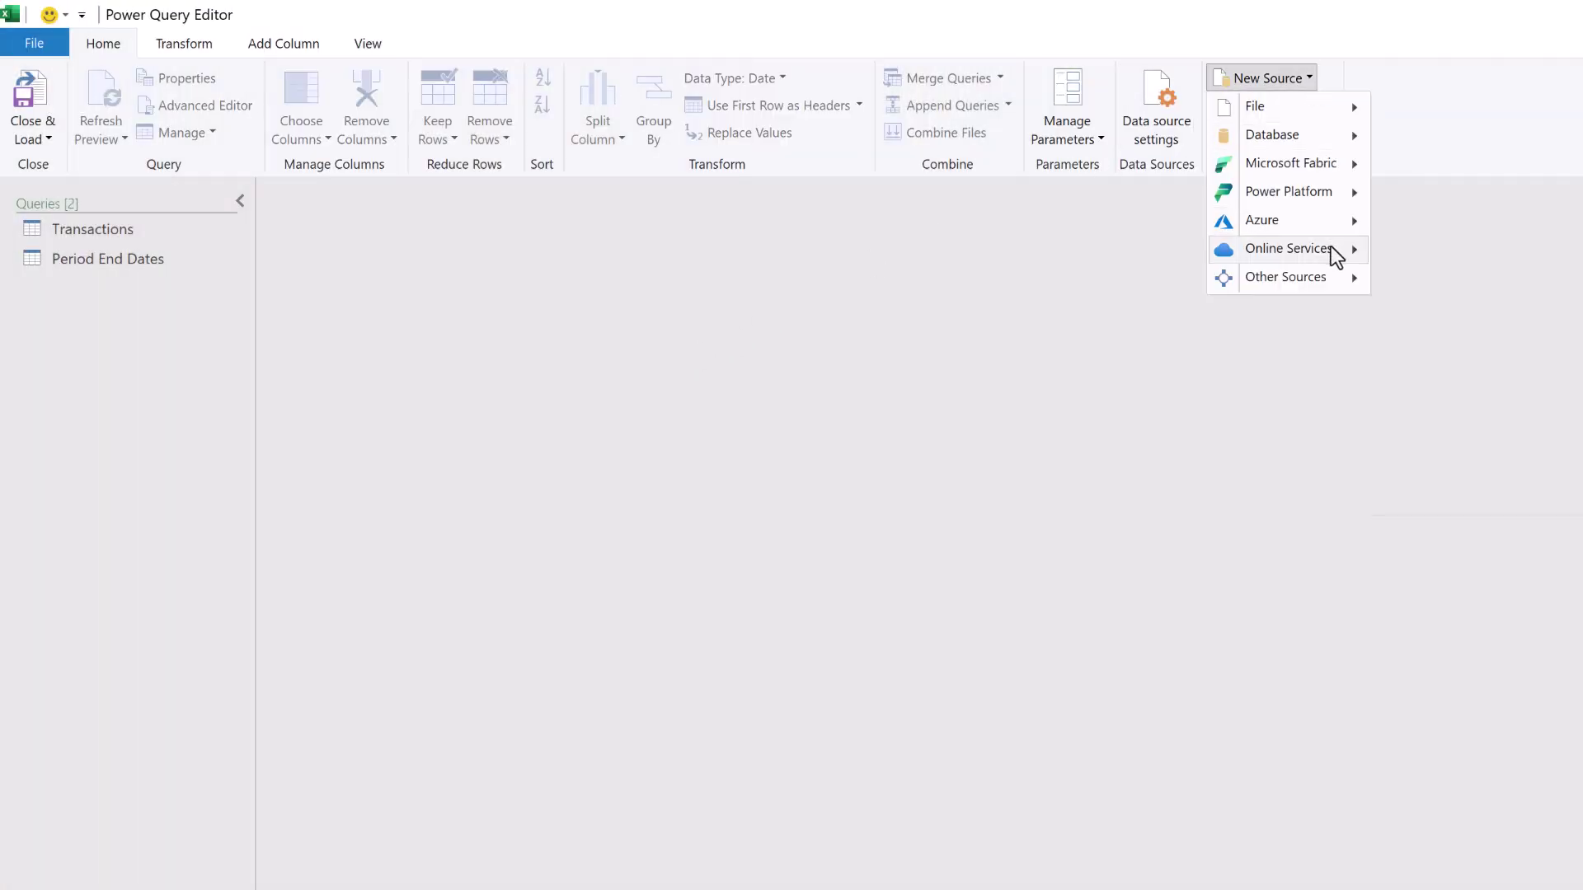
mouse_move(1324, 277)
left_click(1451, 729)
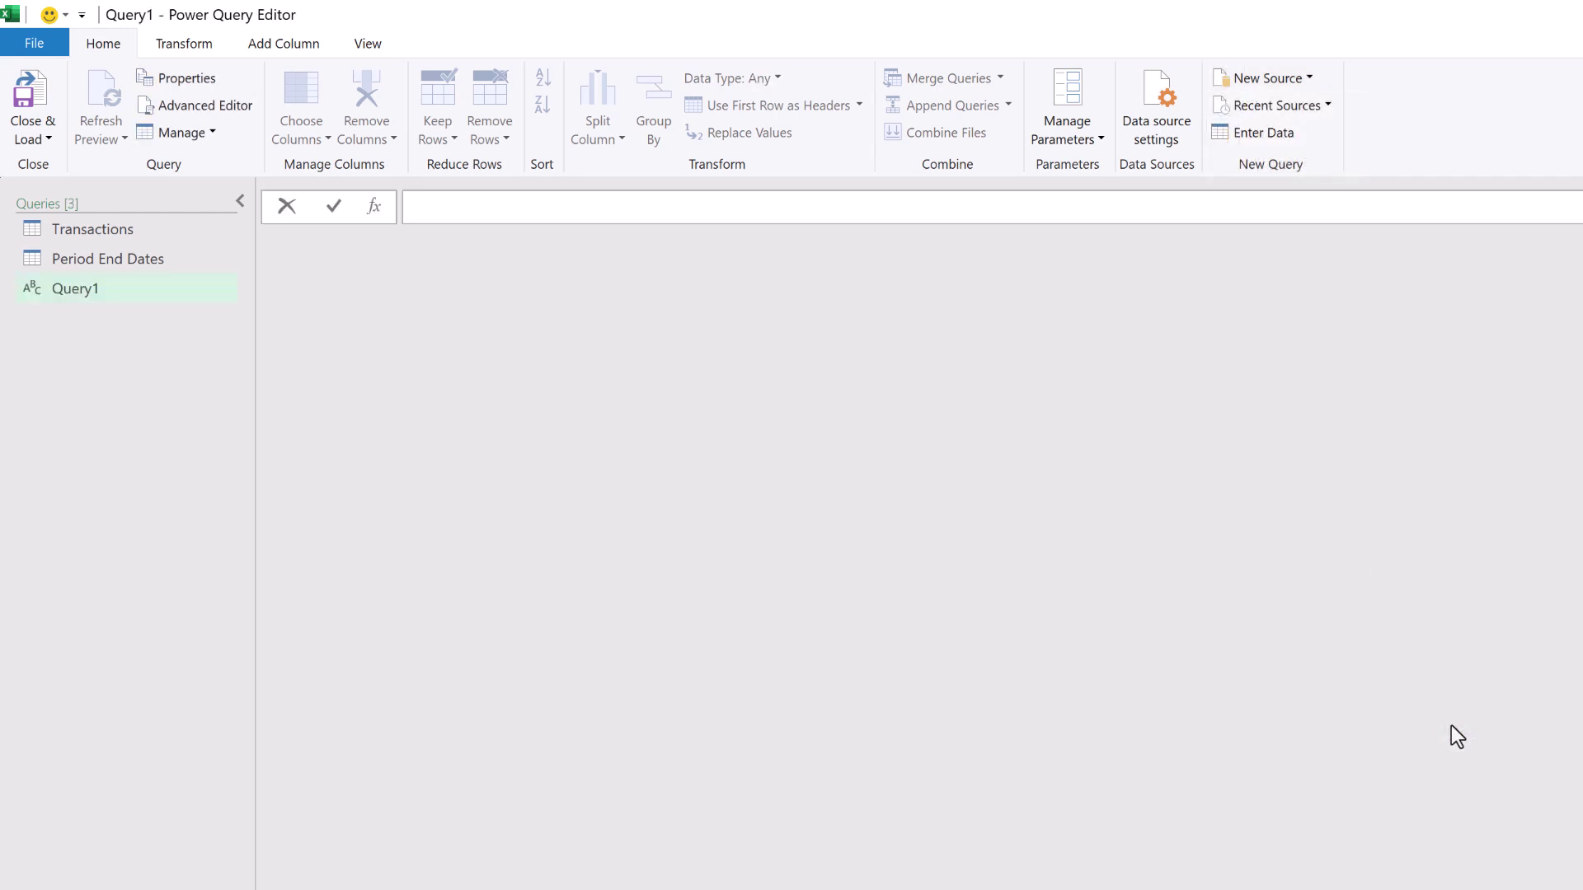
left_click_drag(1427, 311, 1270, 315)
type("Calendar")
key("Return")
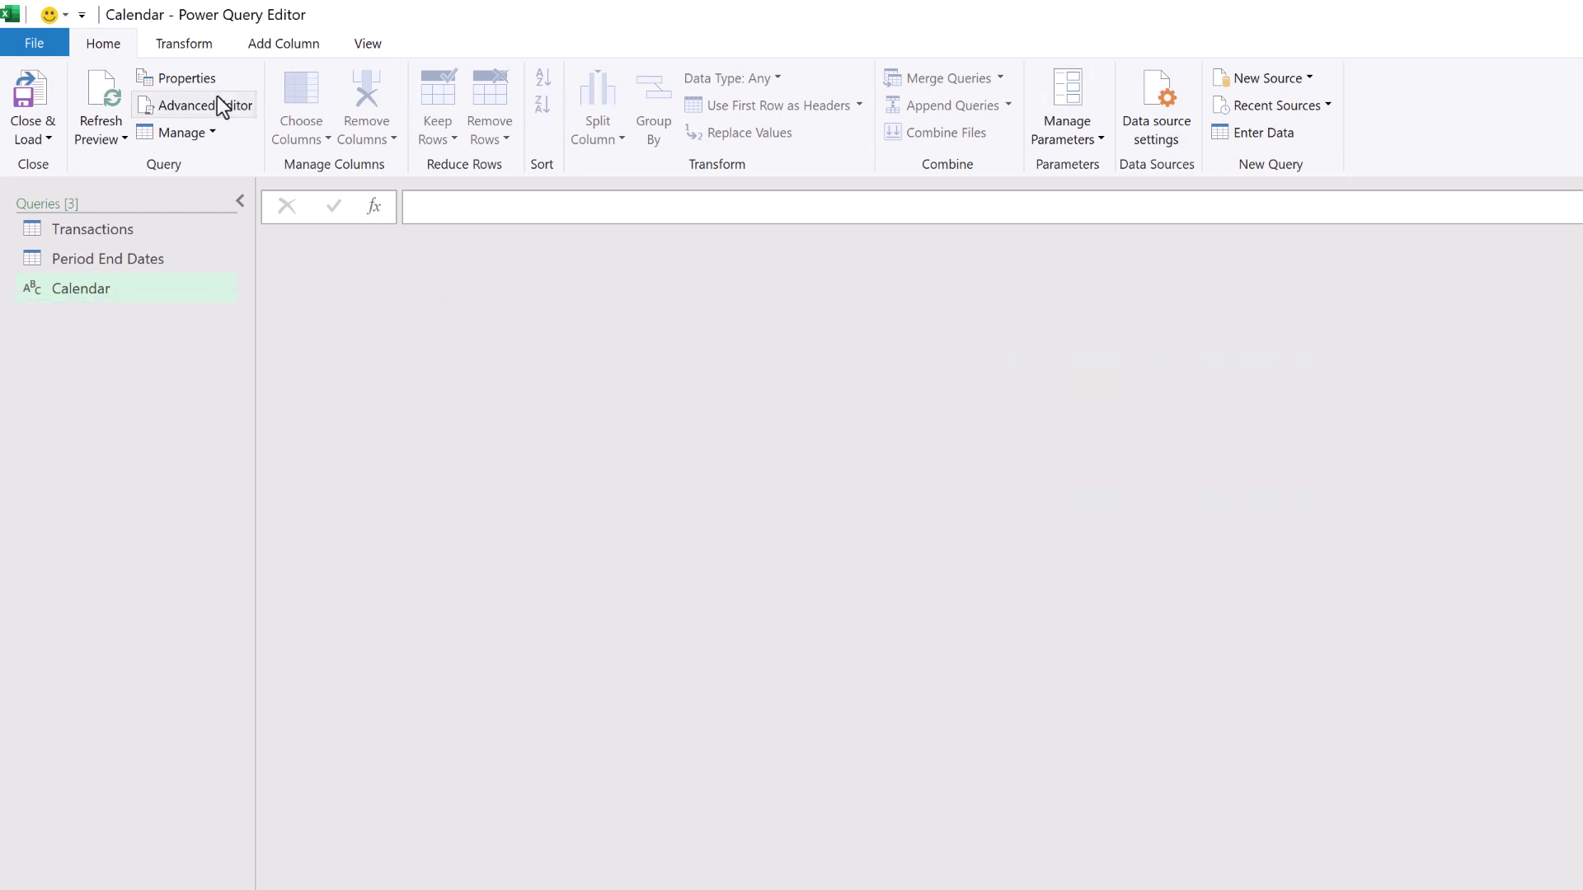
Step: In Advanced Editor, replace Source with StartDate = #date(2024,01,01) and EndDate = #date(2024,12,31)
left_click(203, 105)
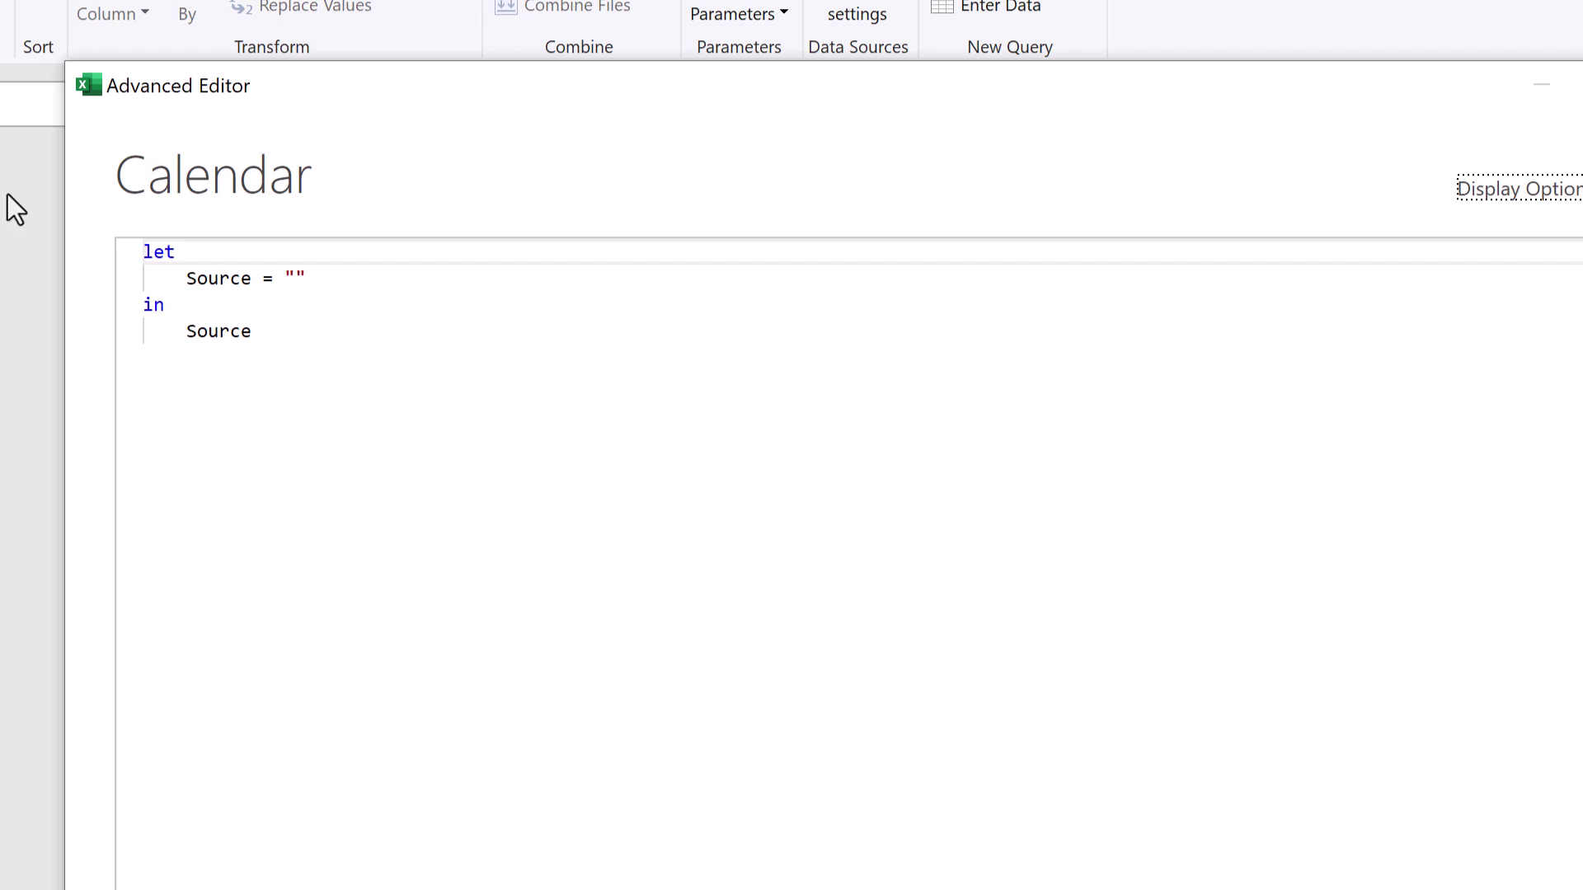
left_click_drag(307, 279, 188, 280)
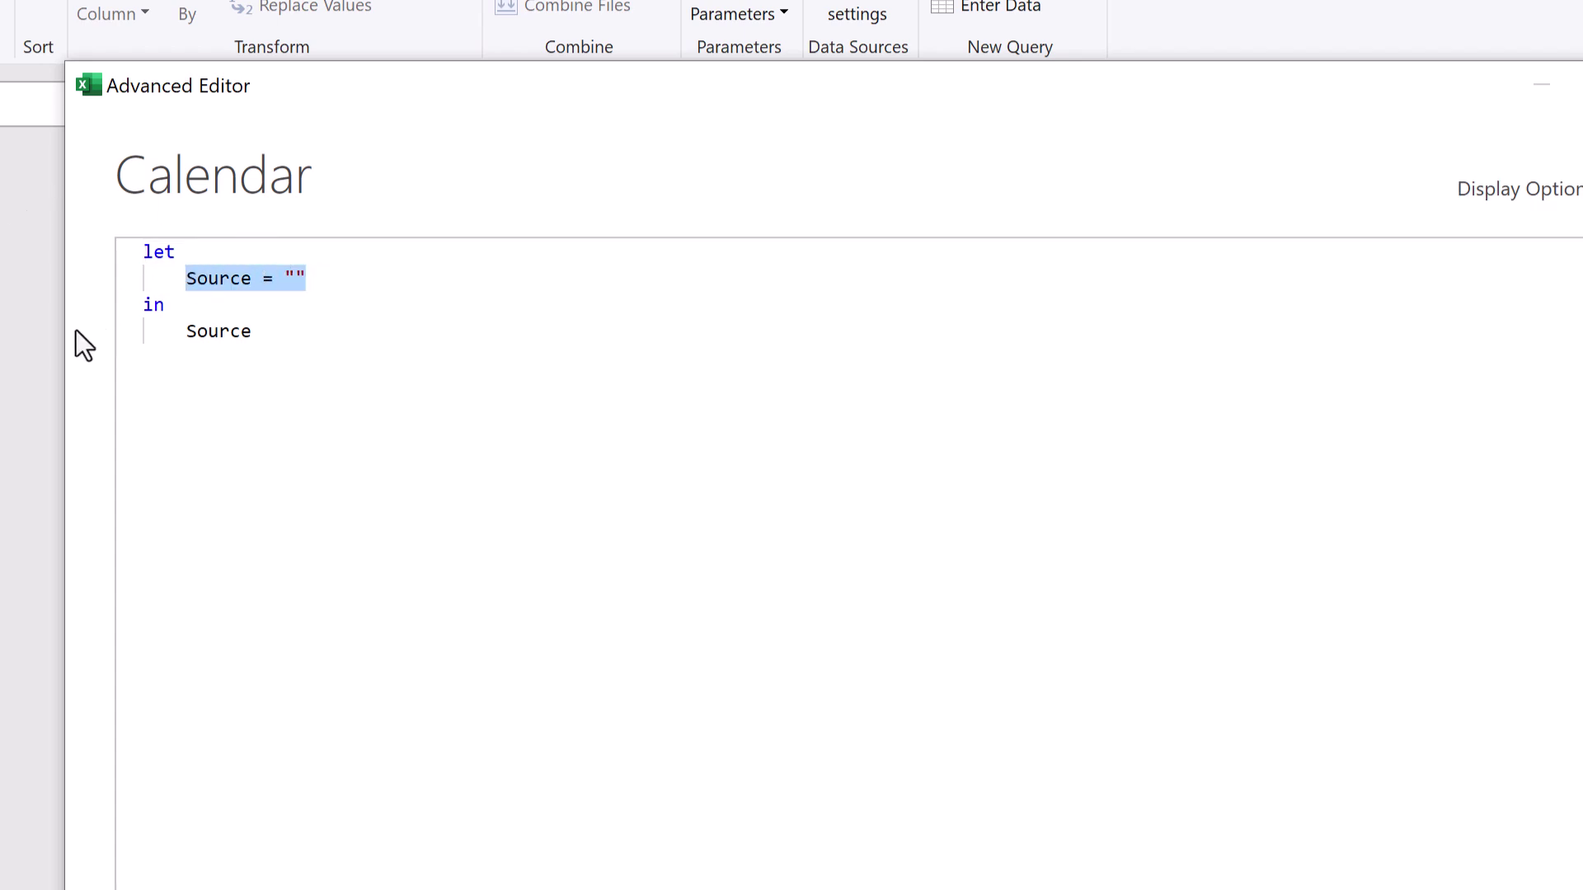
type("S")
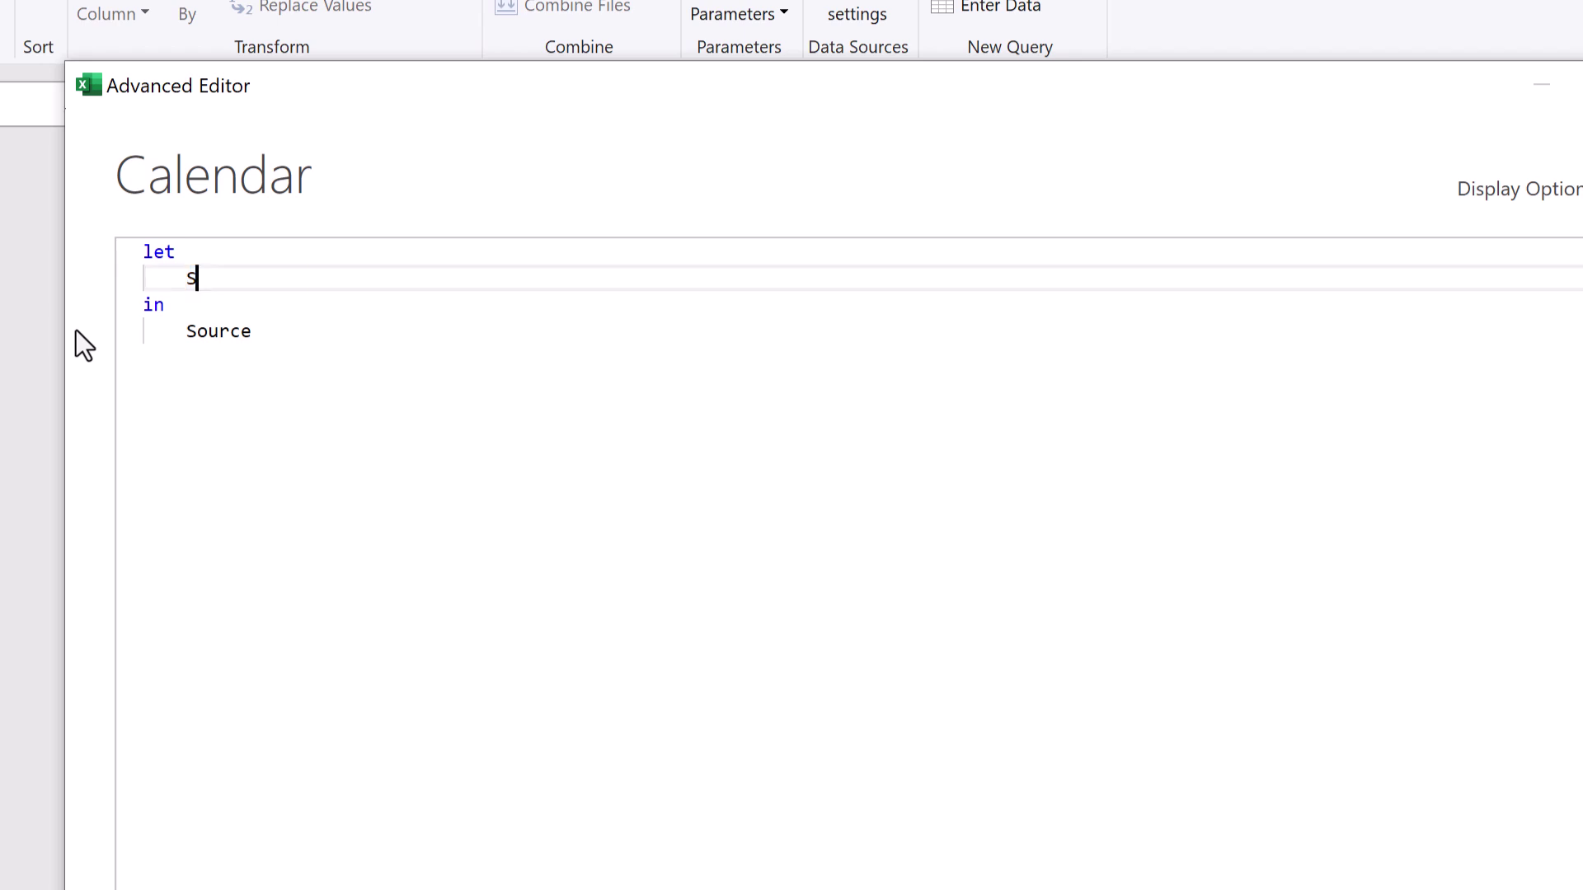
type("tartDate = #date(")
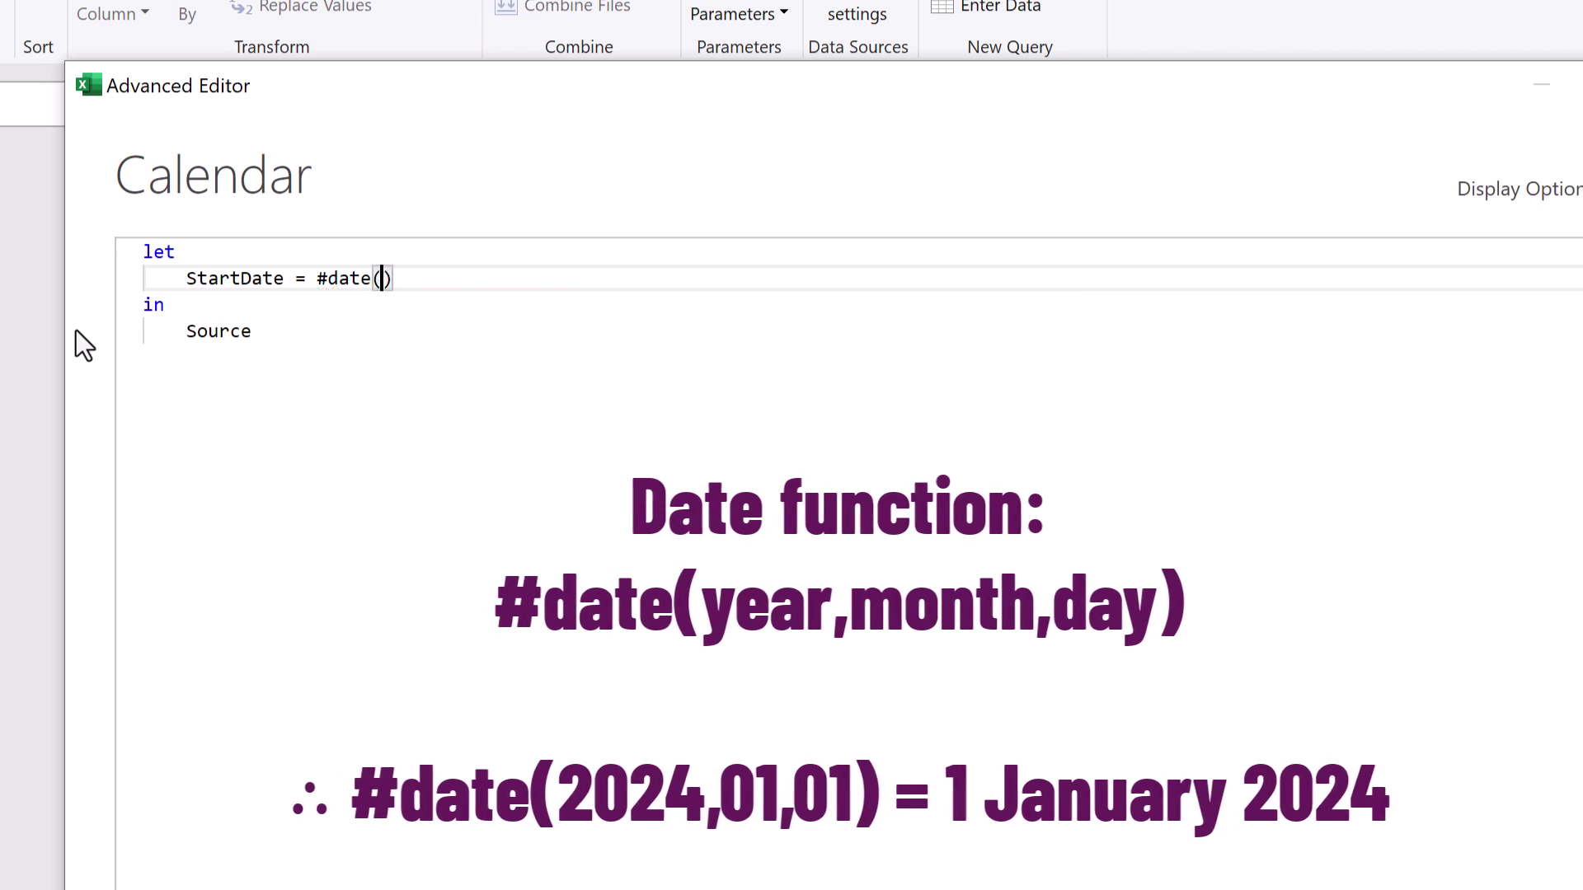
type("2024,01,01)")
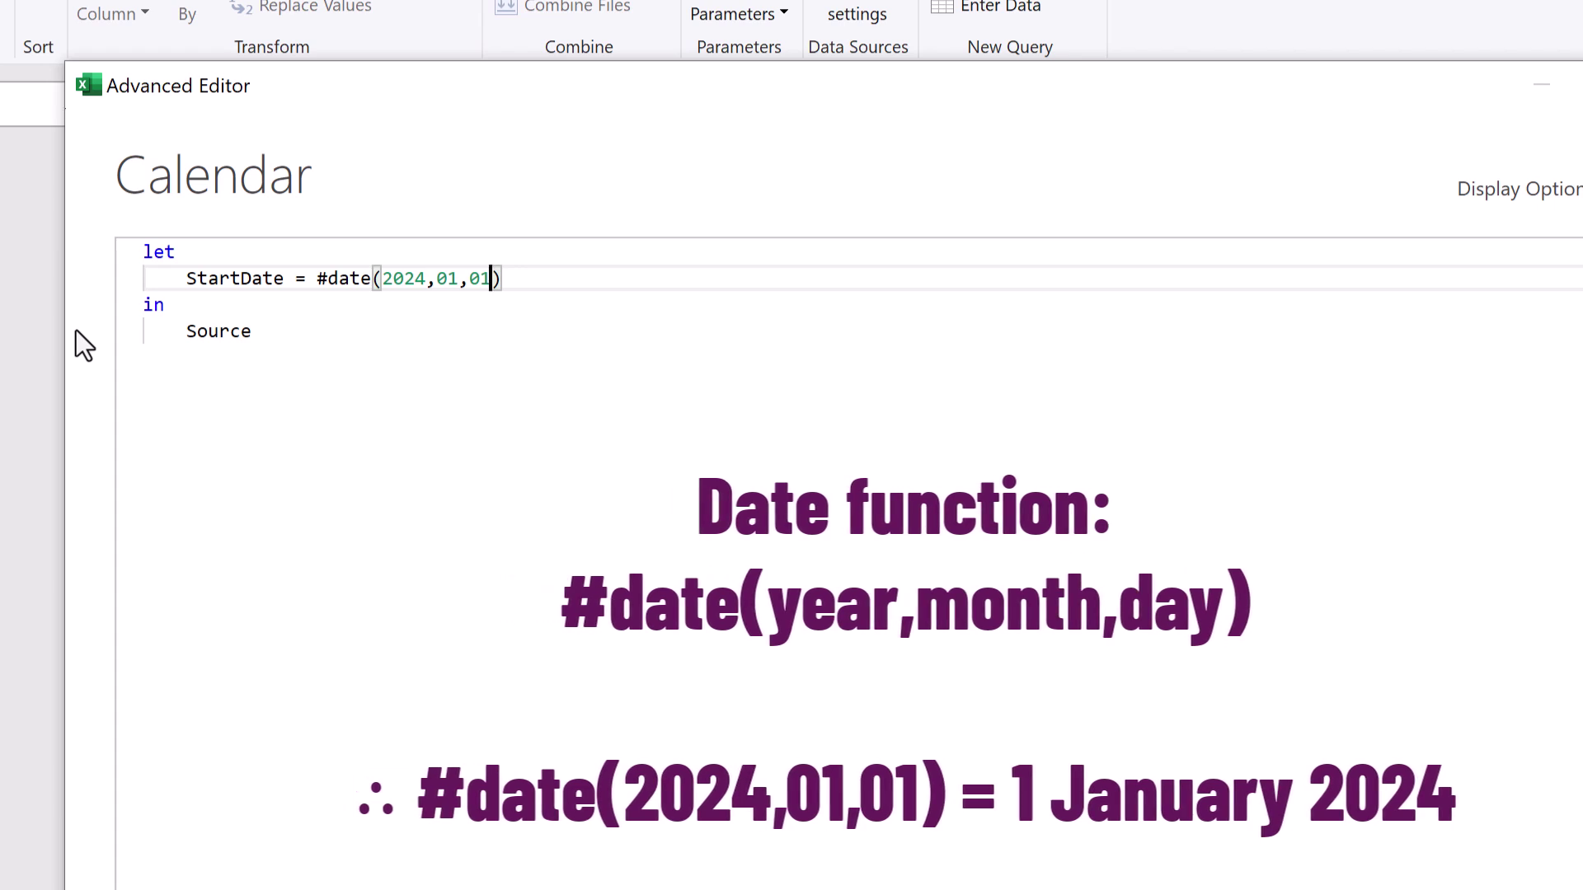
type(",")
key("Return")
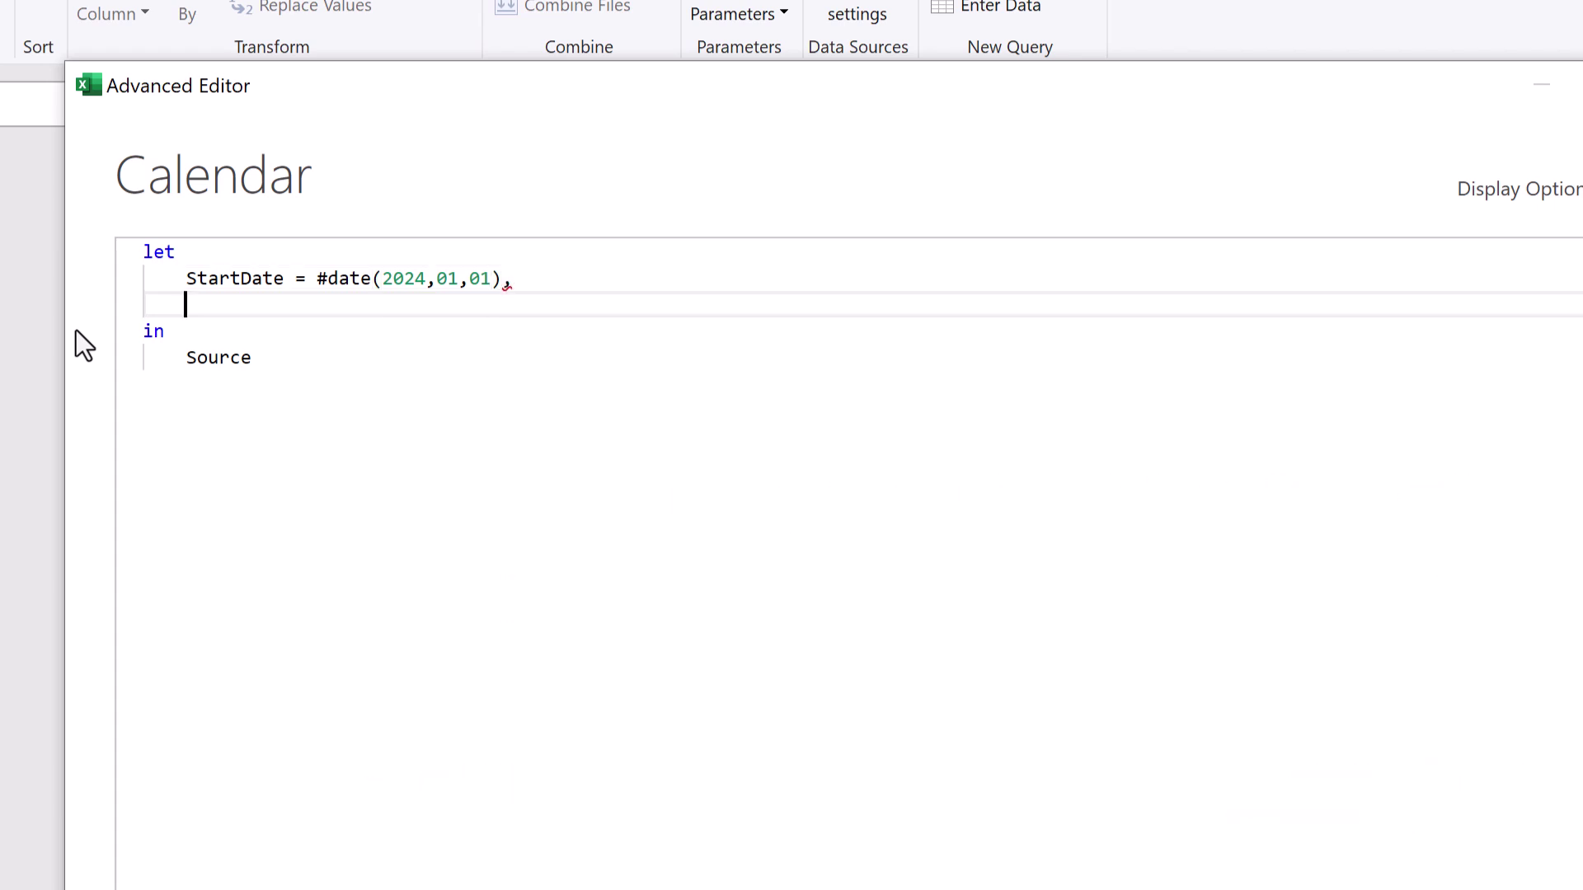
type("EndDate")
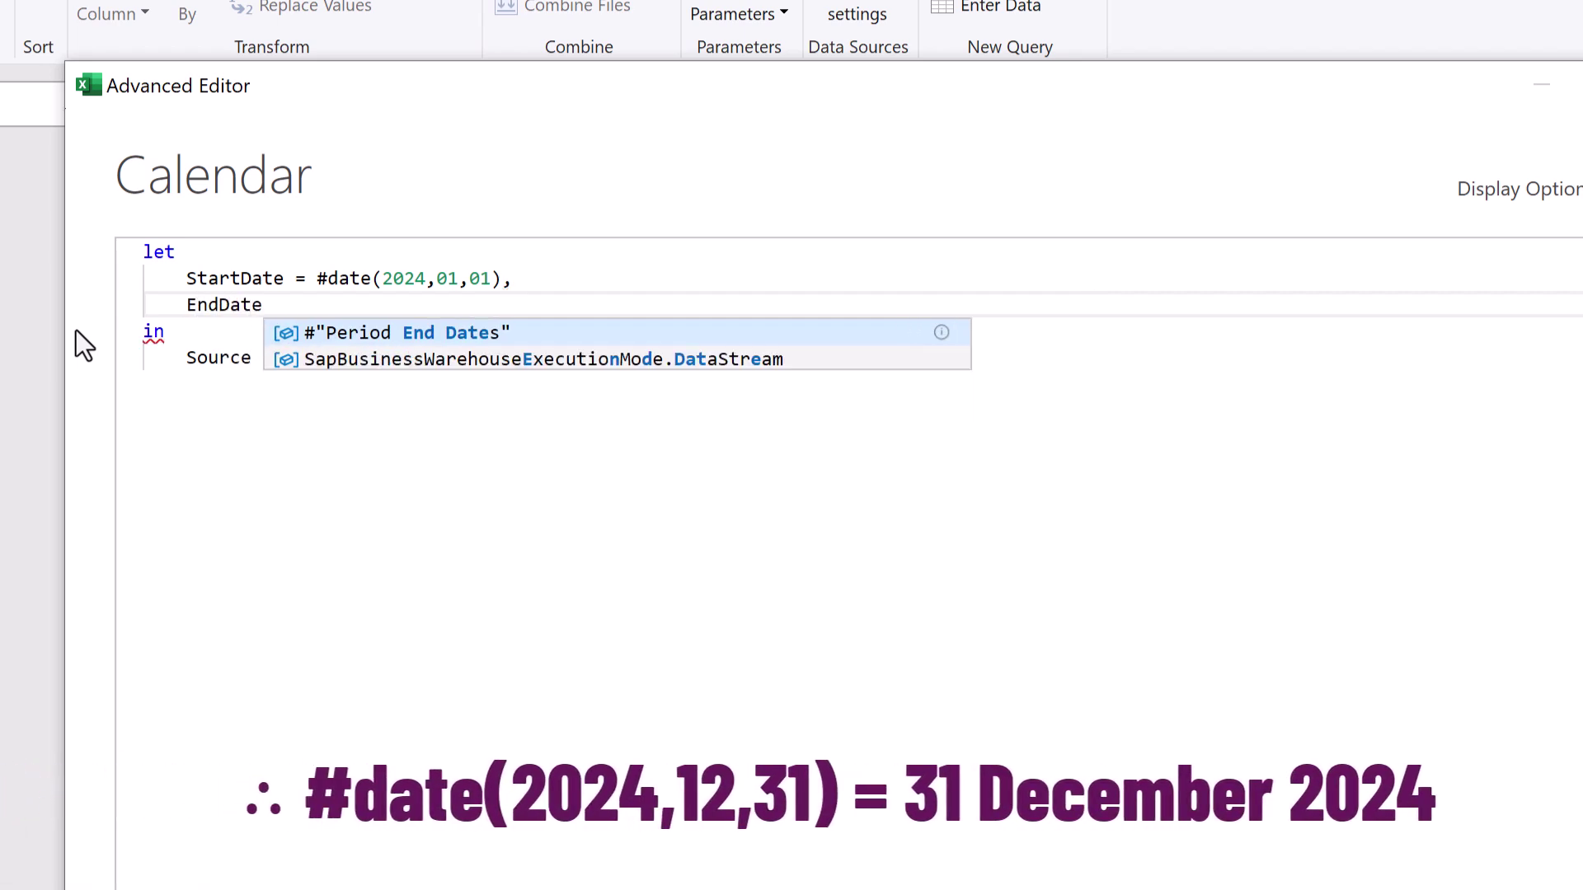
type(" = #date(2024,12,31)")
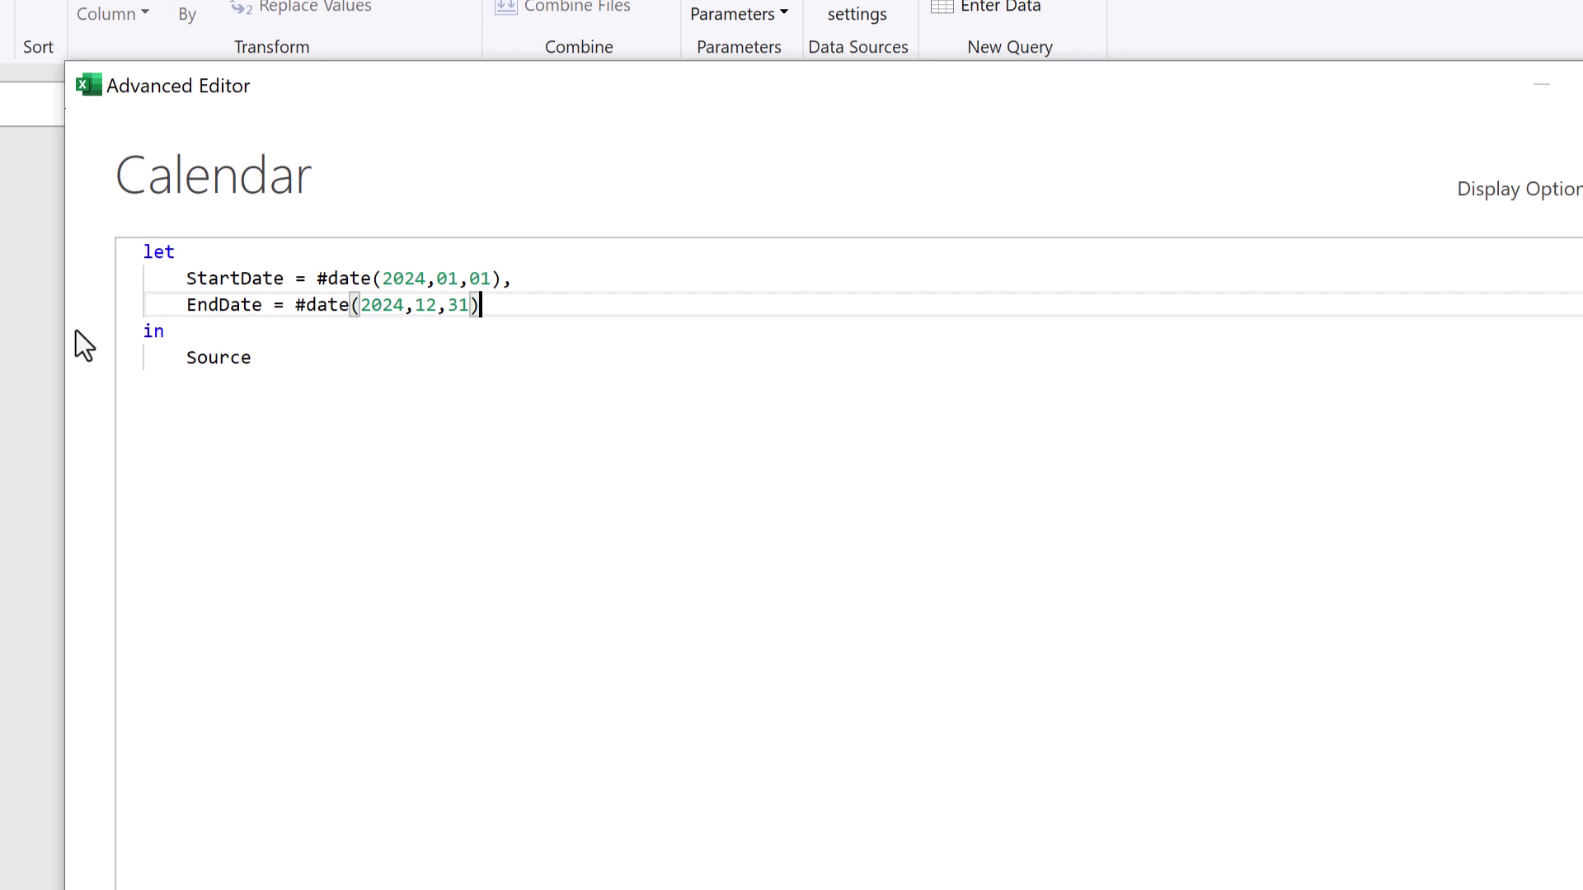
type(",")
key("Return")
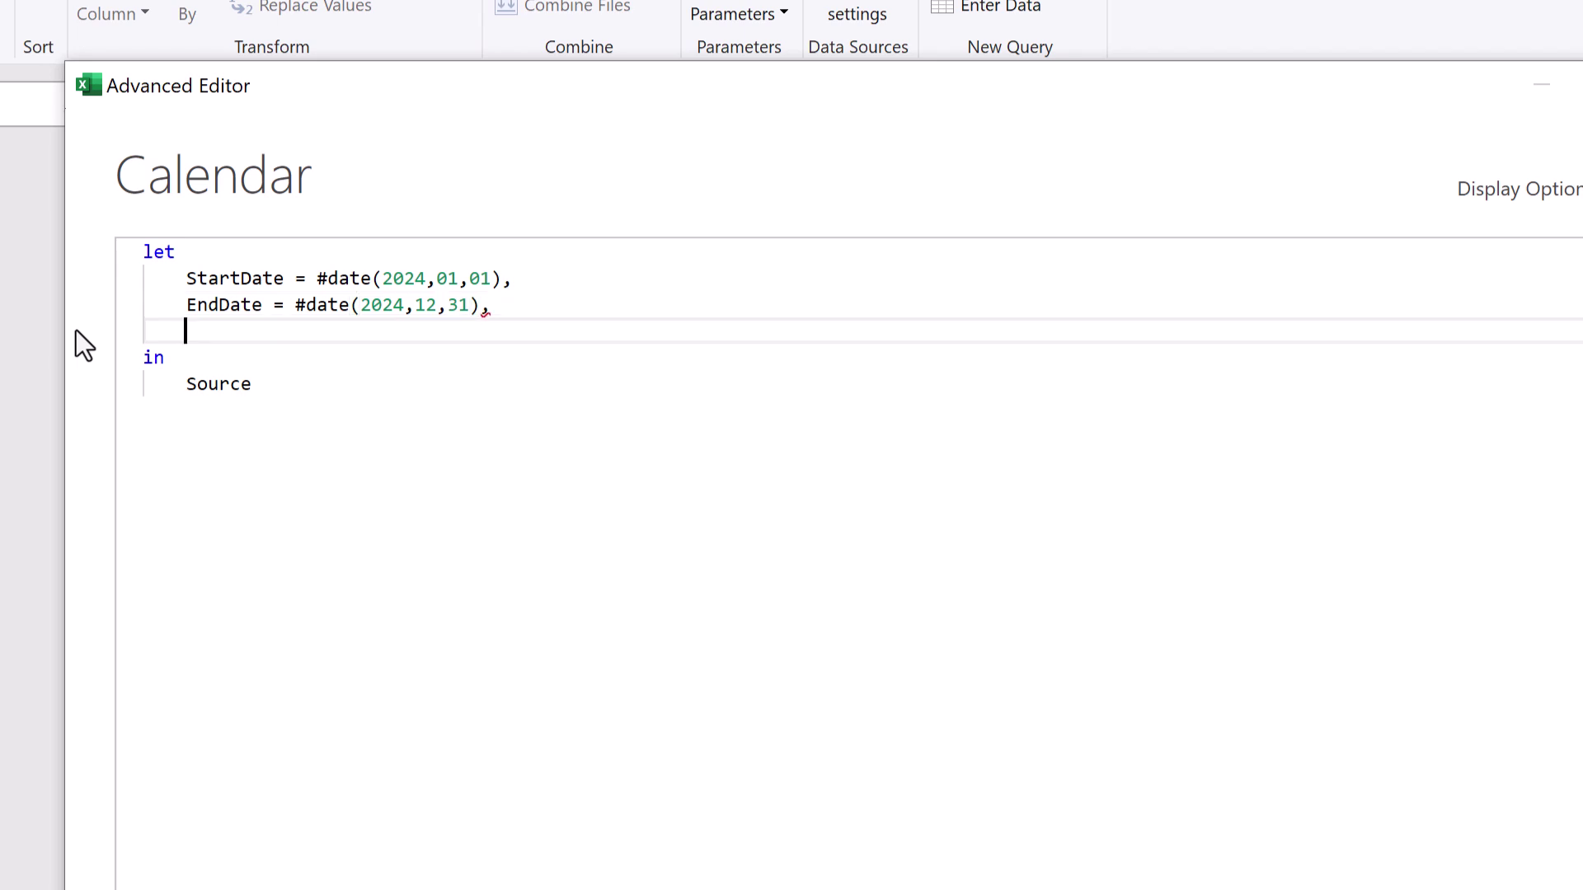
Step: Add DateList = List.Dates(StartDate, Duration.Days(EndDate-StartDate)+1, #duration(1,0,0,0)) and return DateList
type("DateLi")
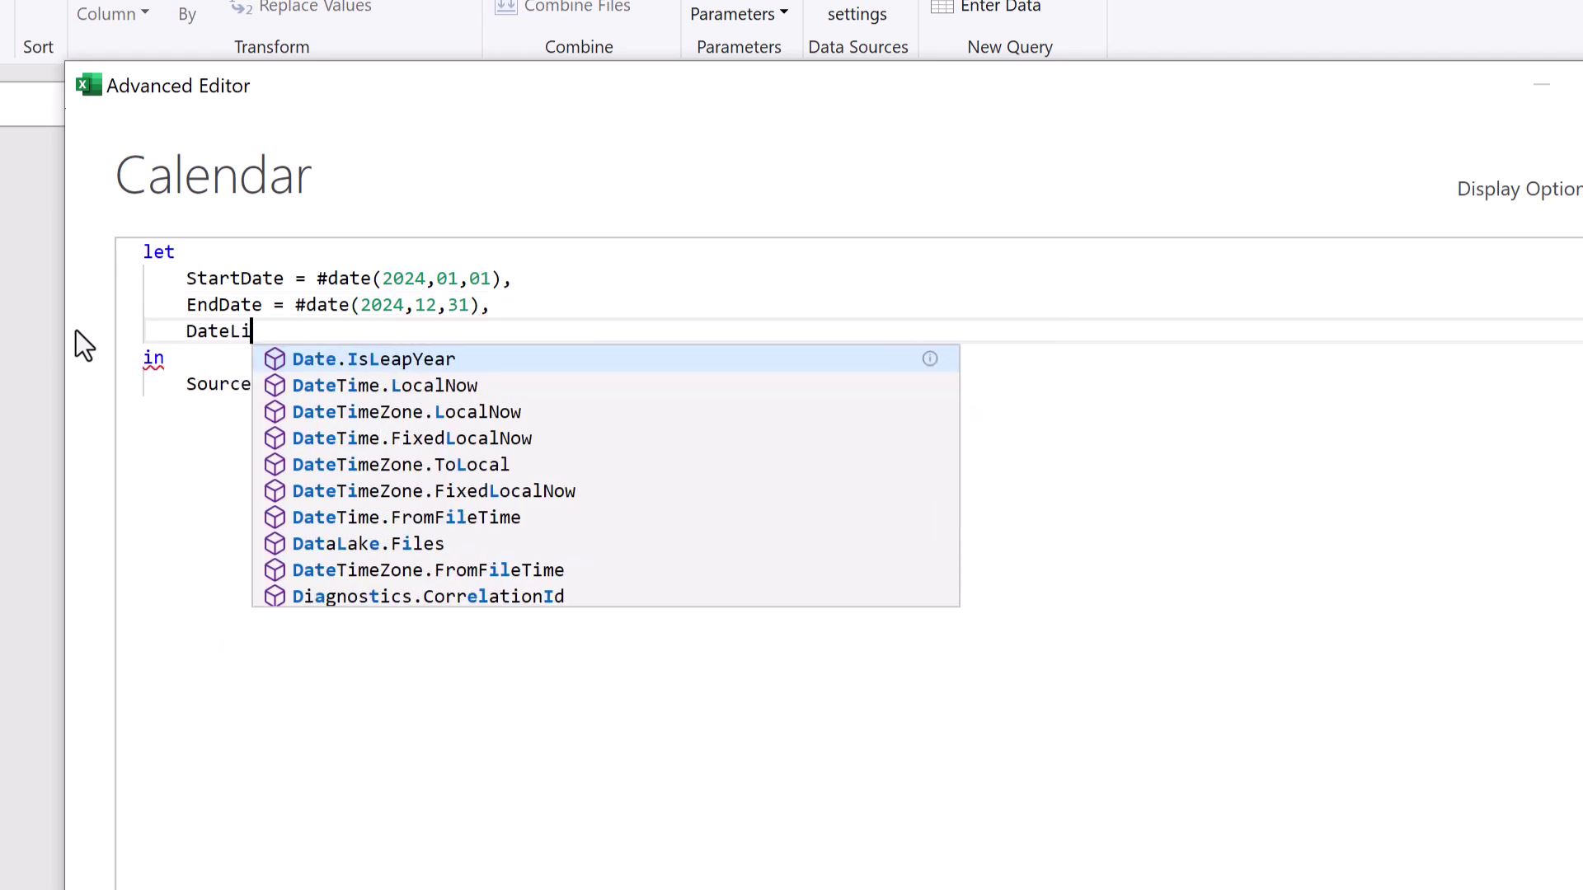
type("st")
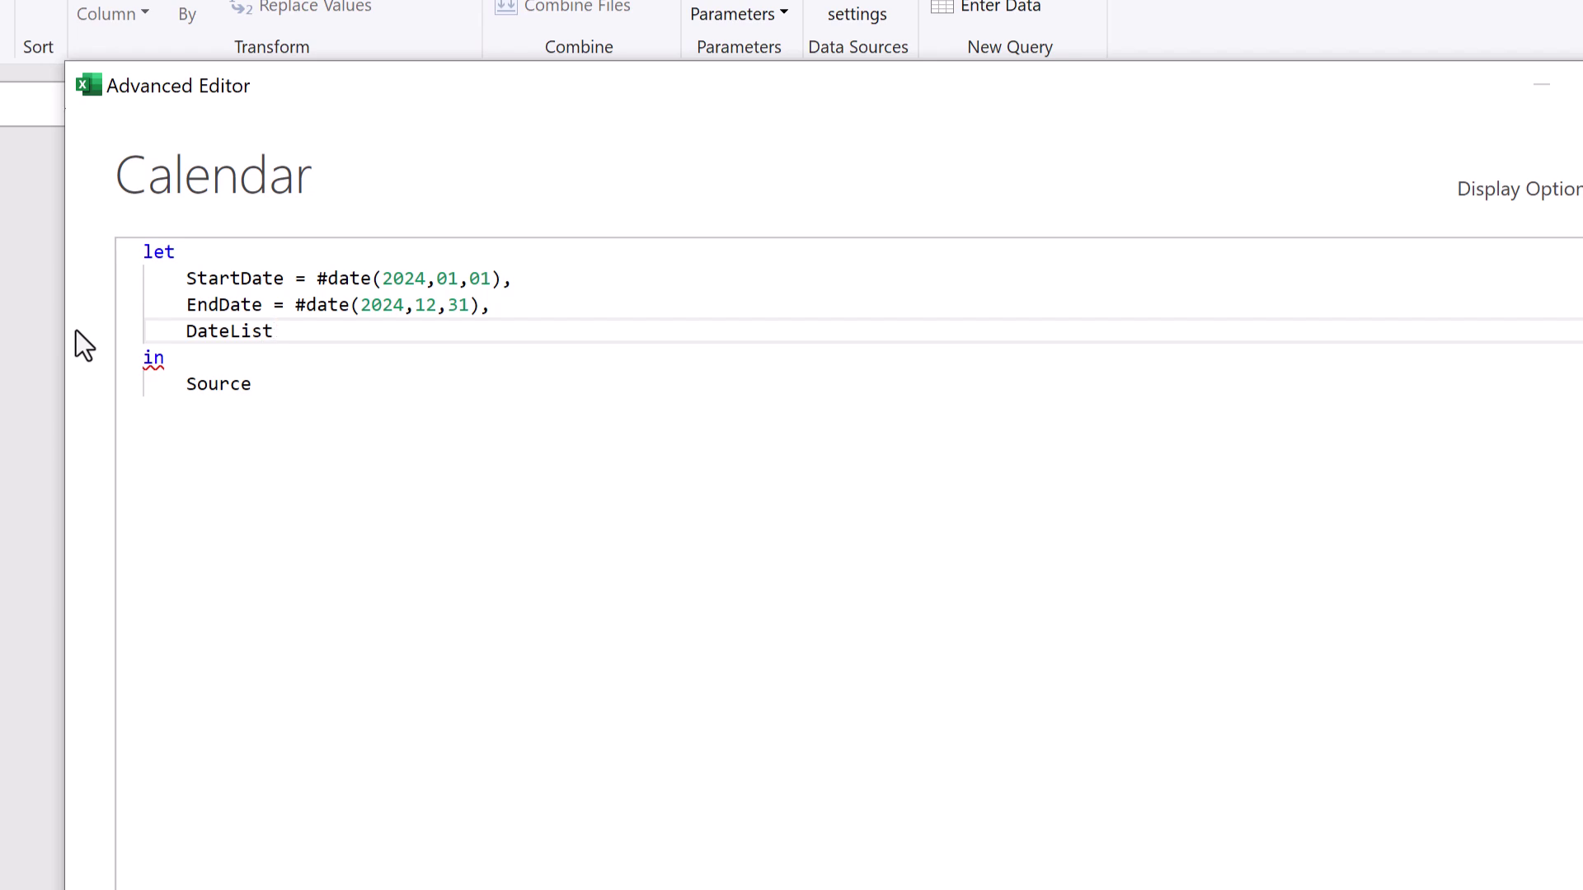
type(" = L")
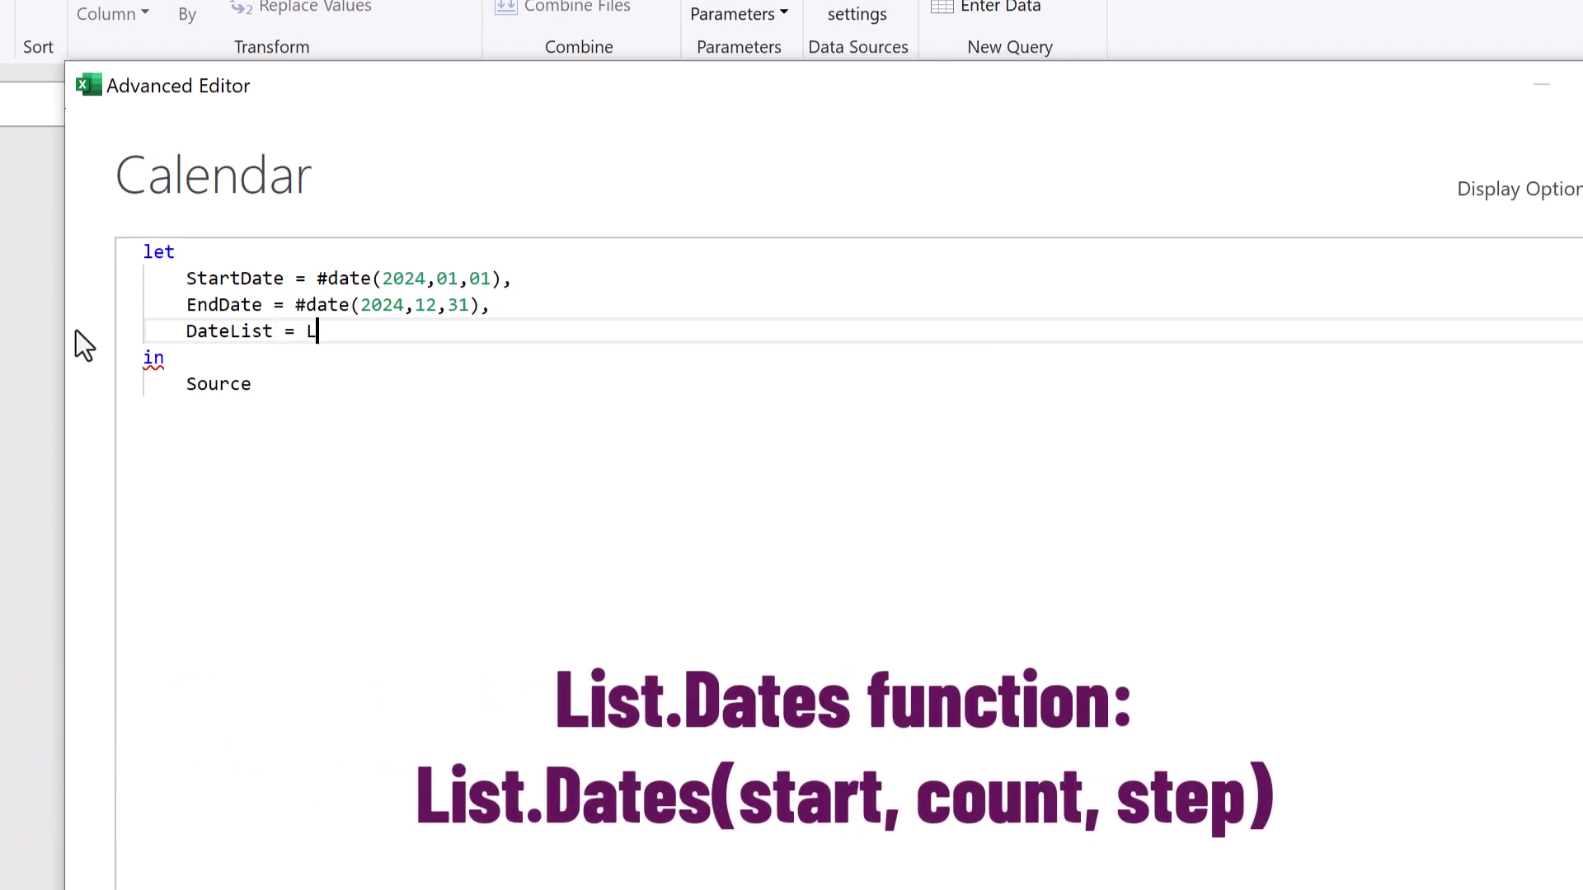
type("ist.Da")
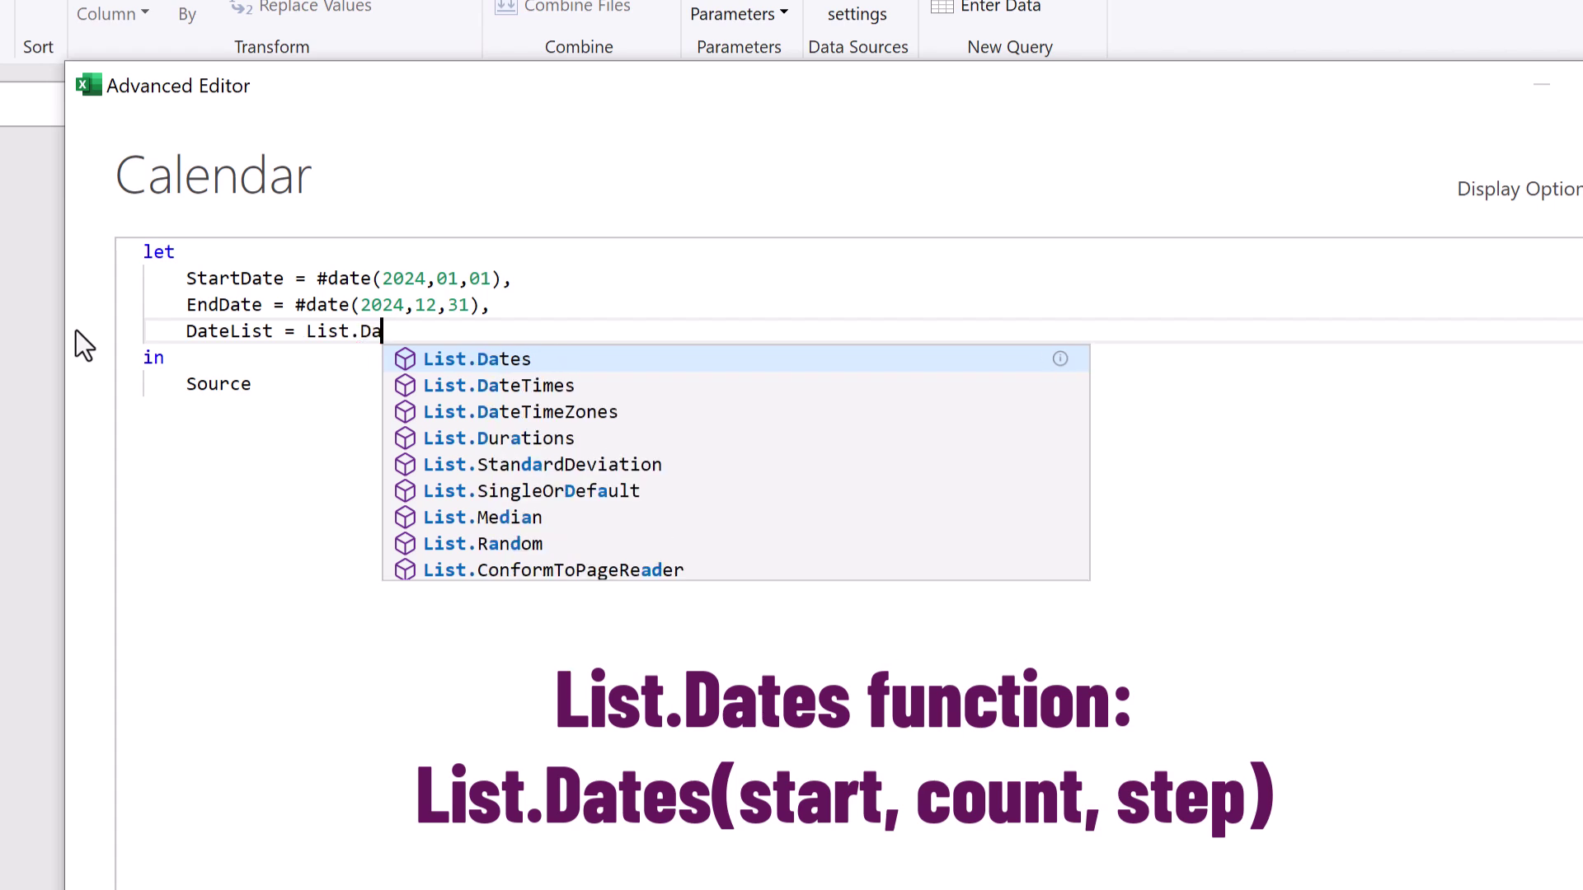
type("tes(")
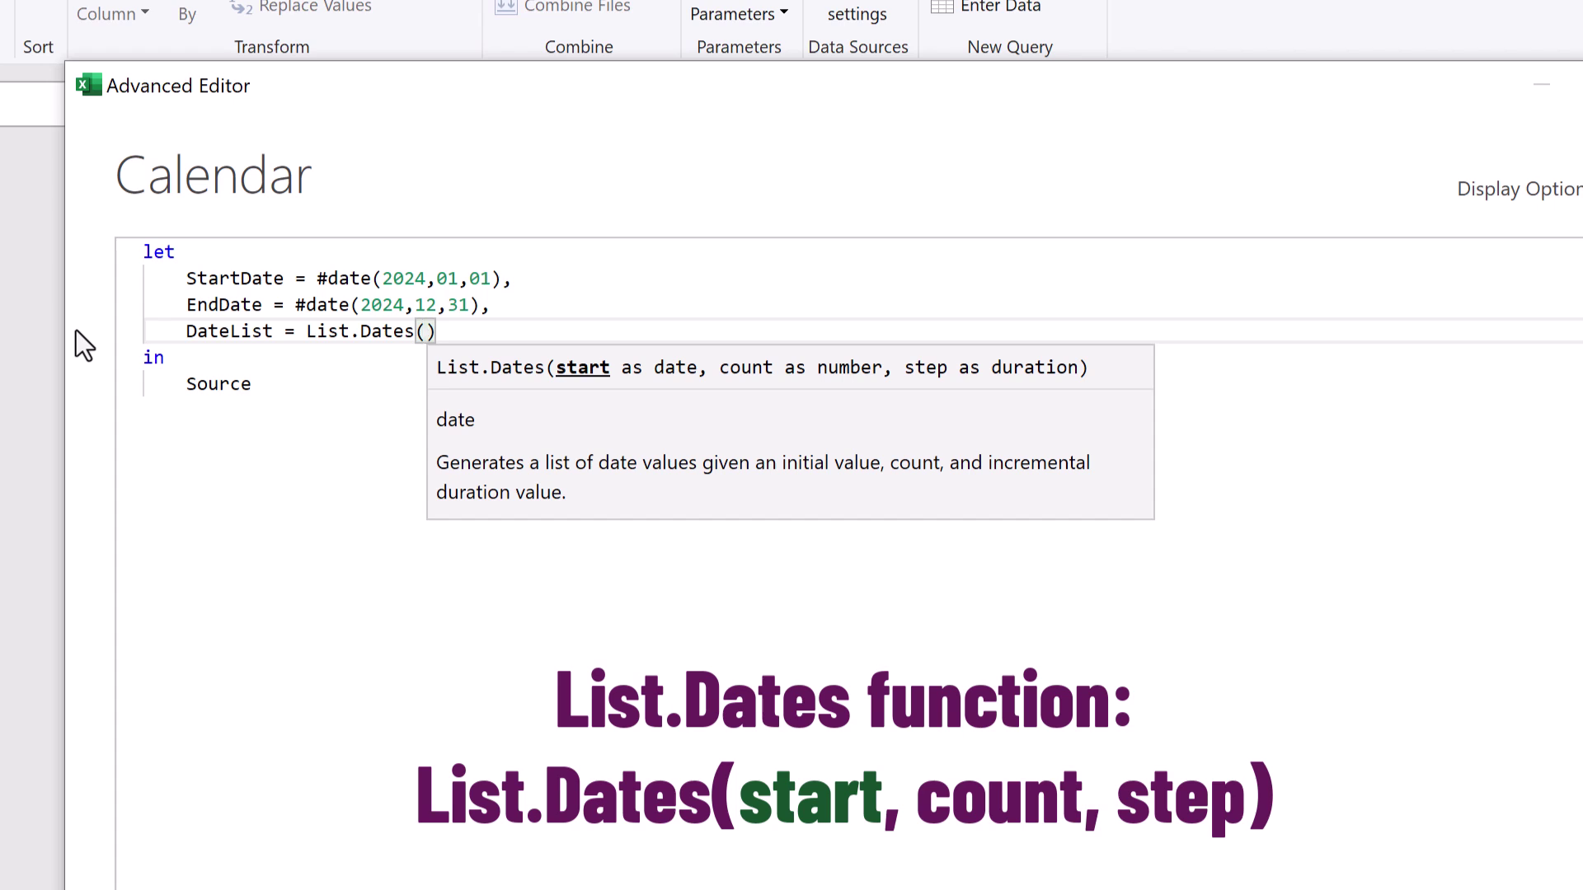
type("StartDate")
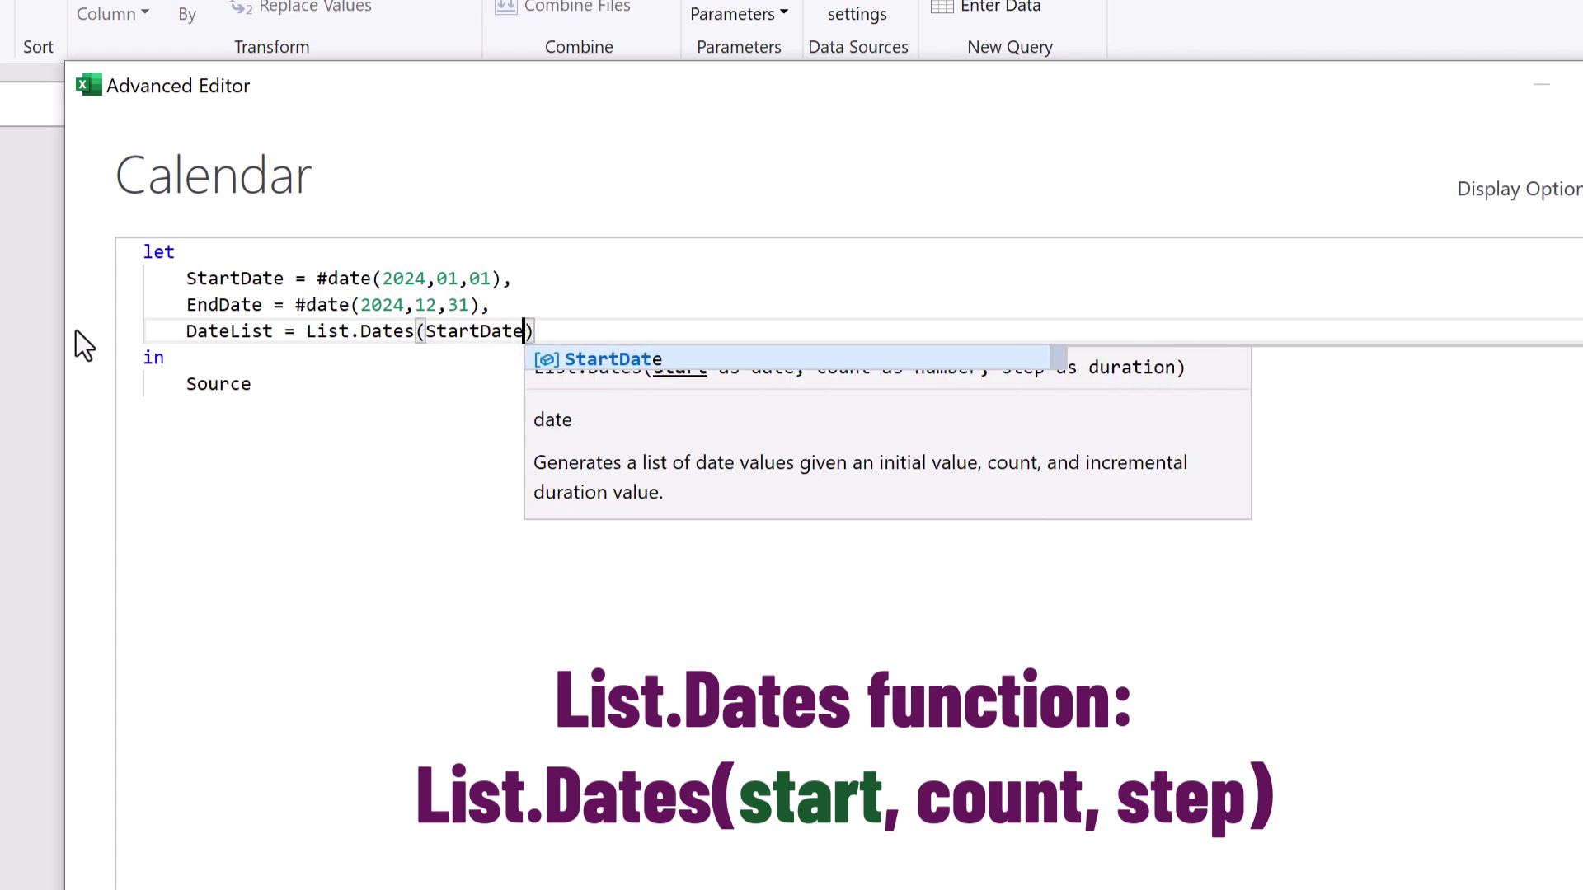
type(",")
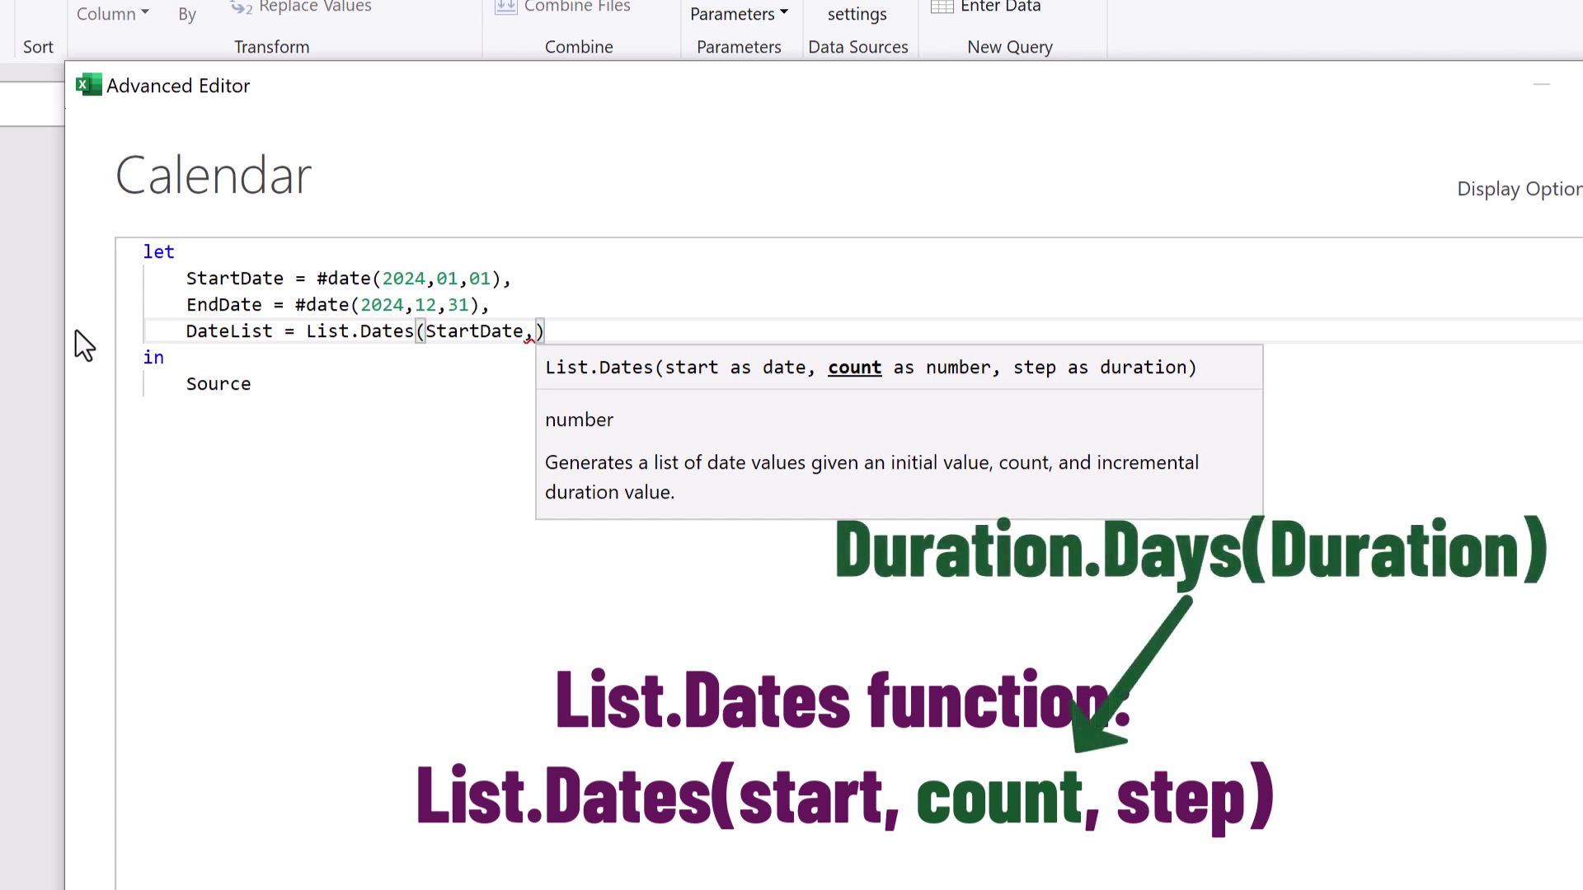
type("Duration.D")
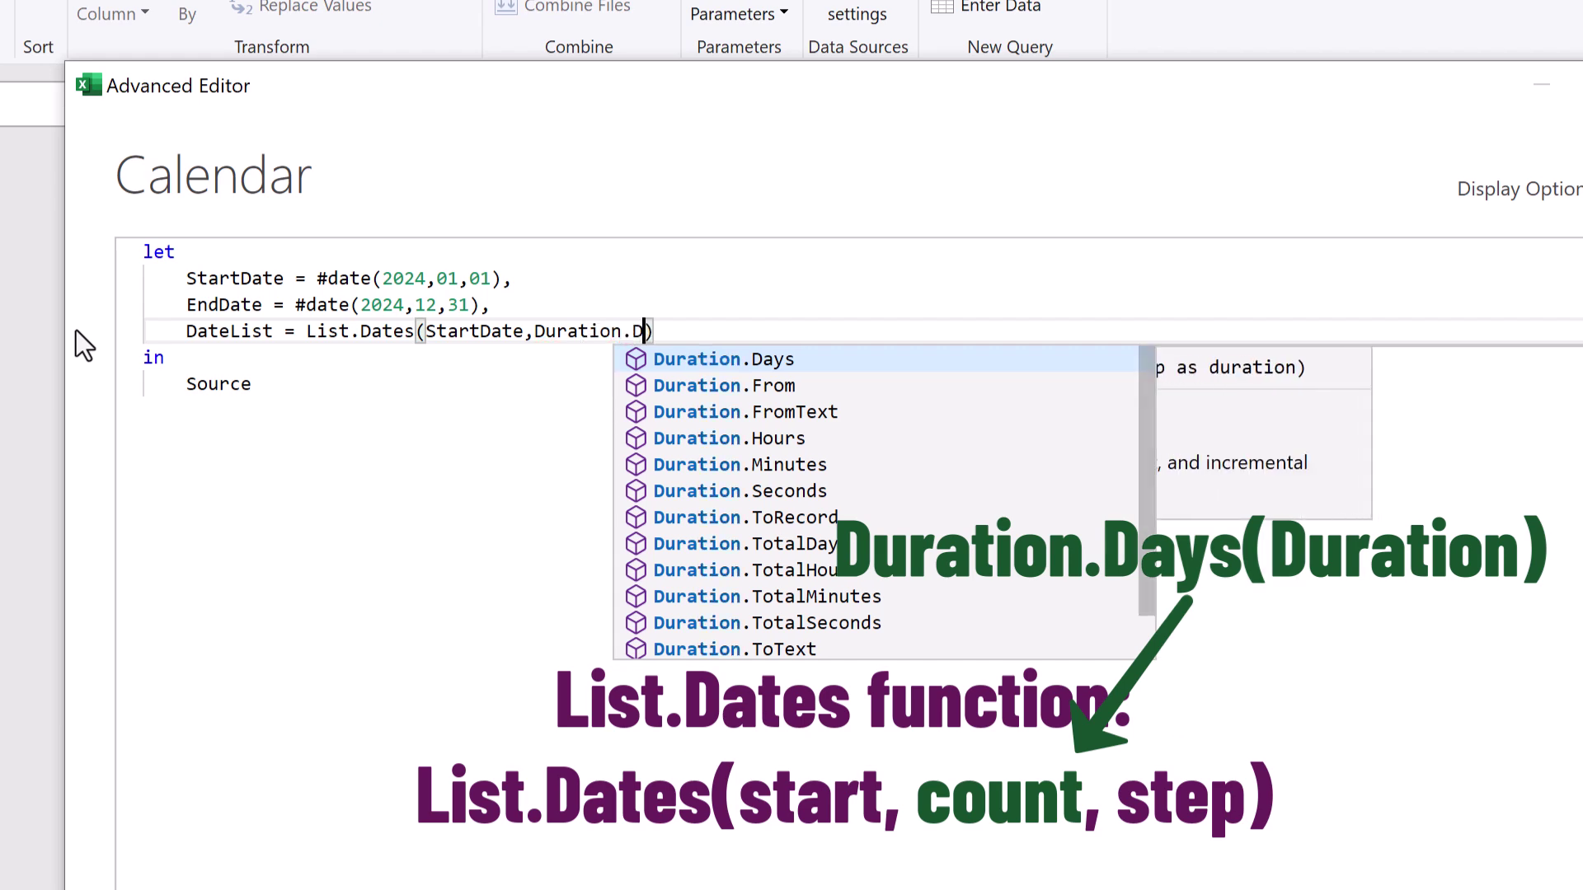
type("ays(End")
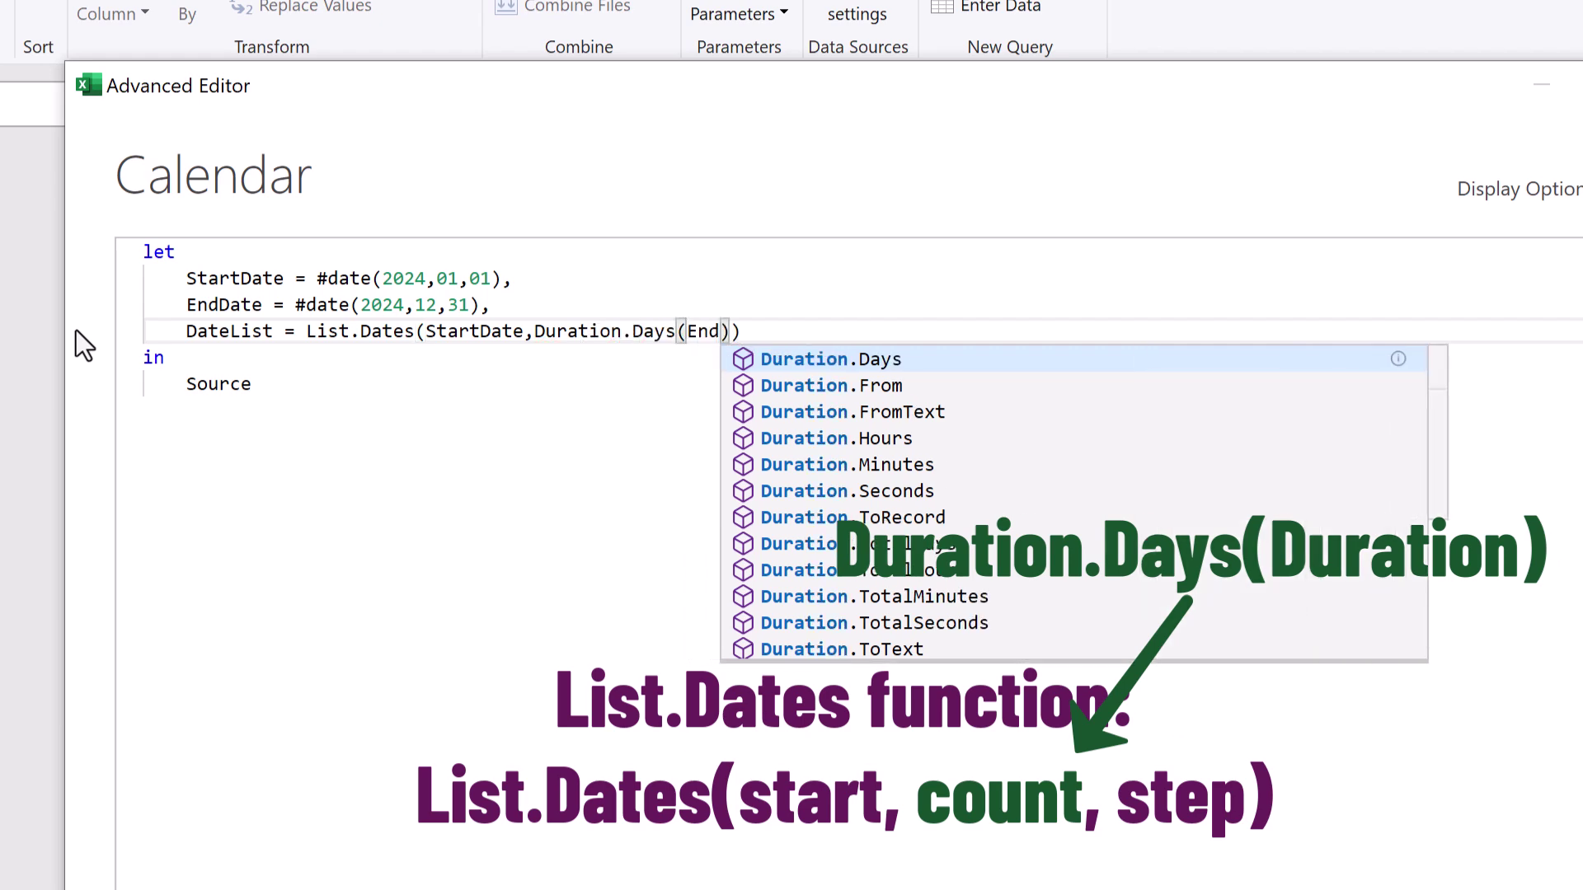
type("Date-Start")
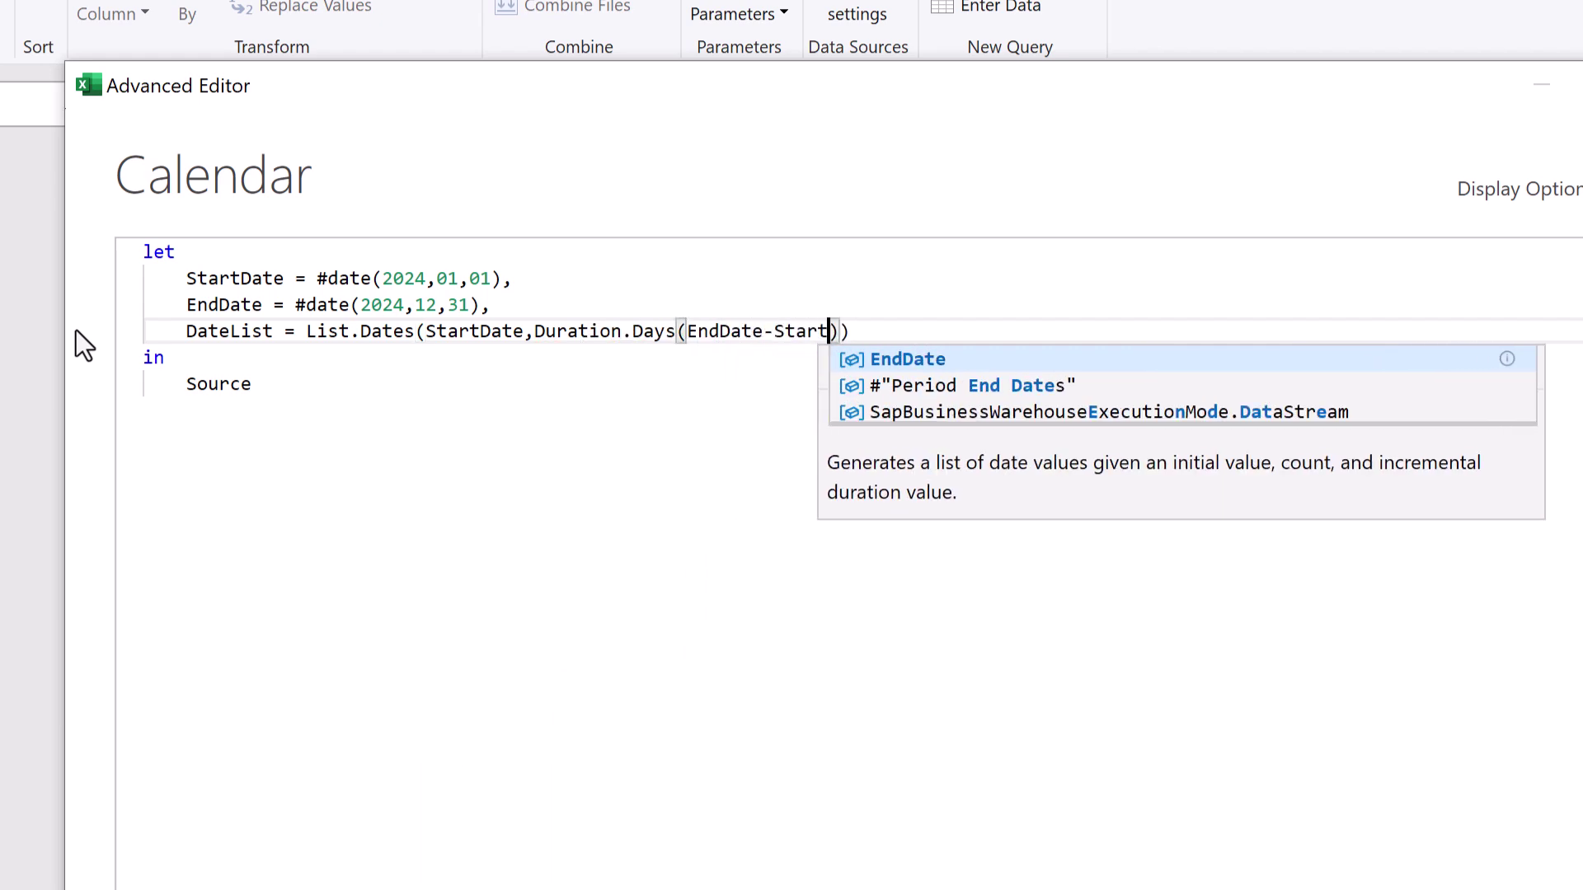
type("Date")
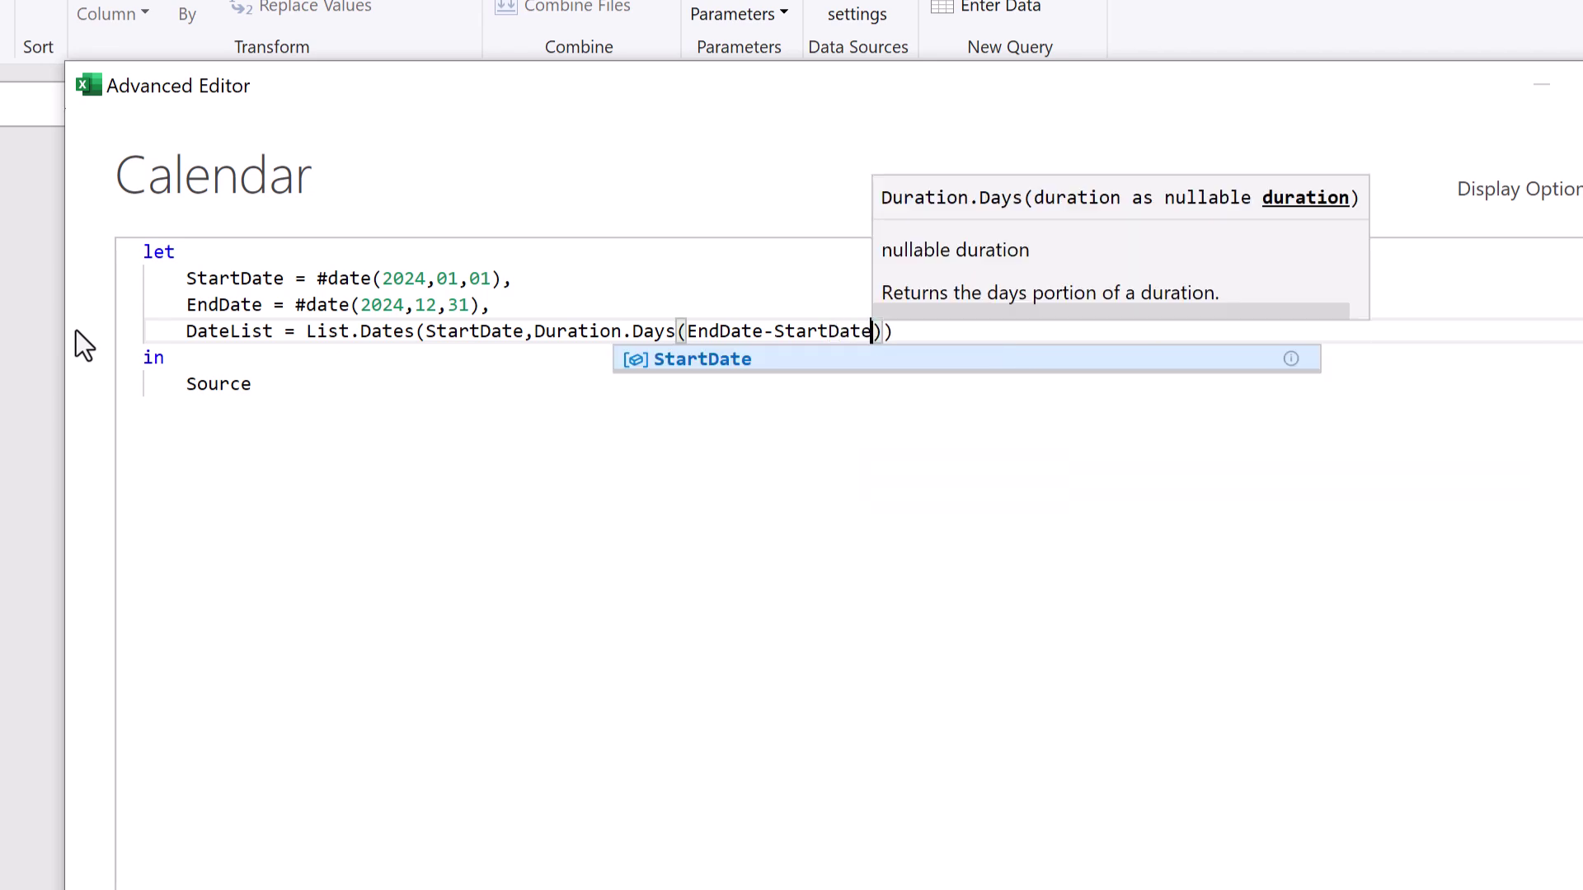
type(")+1")
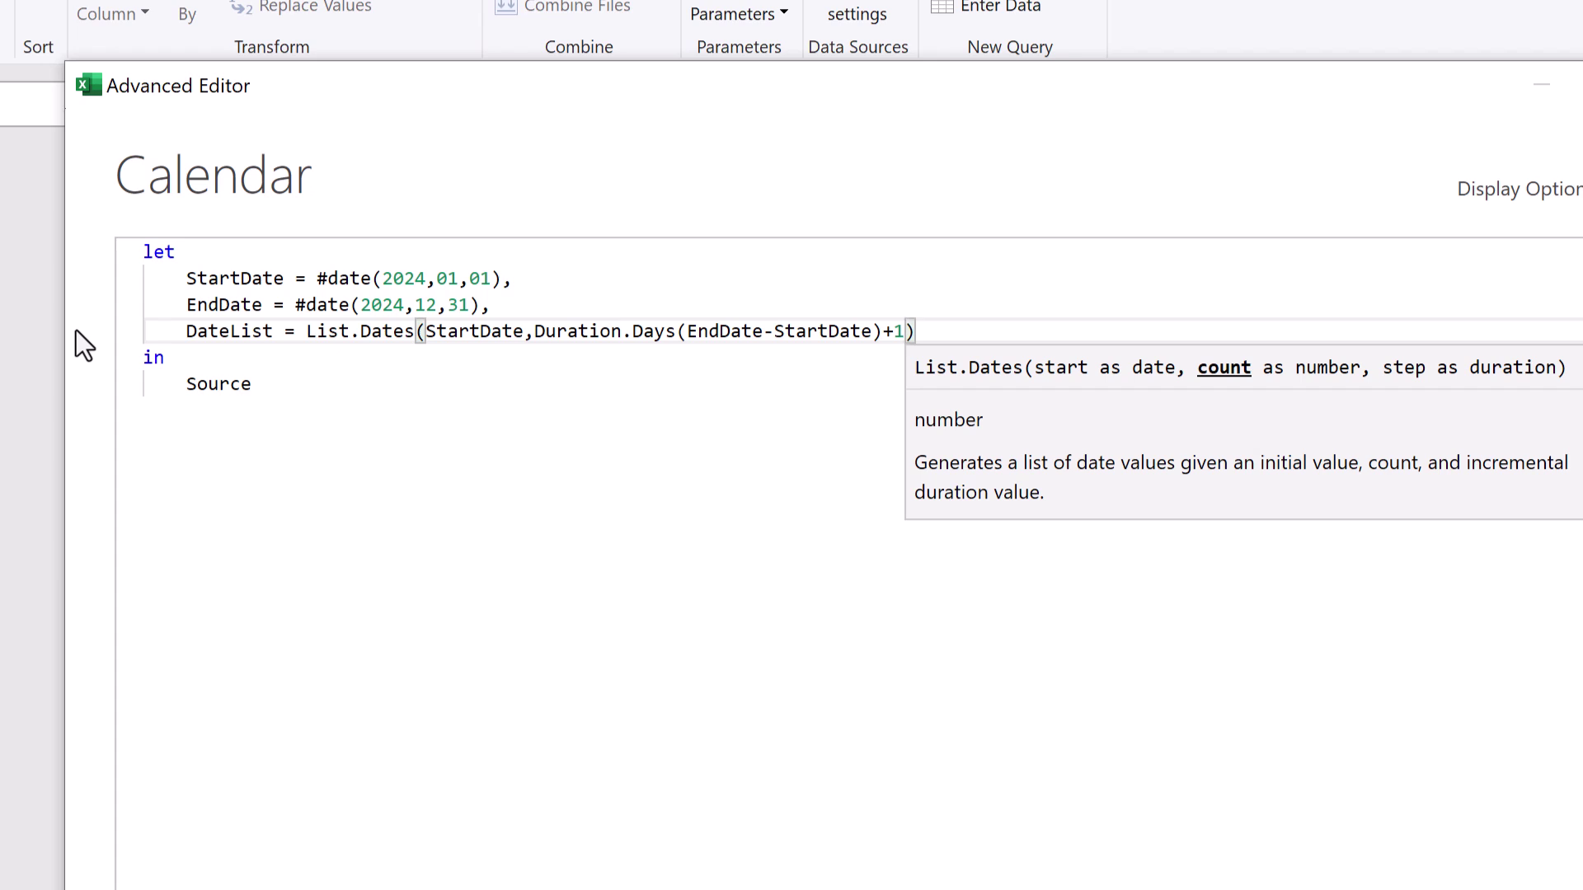
type(",")
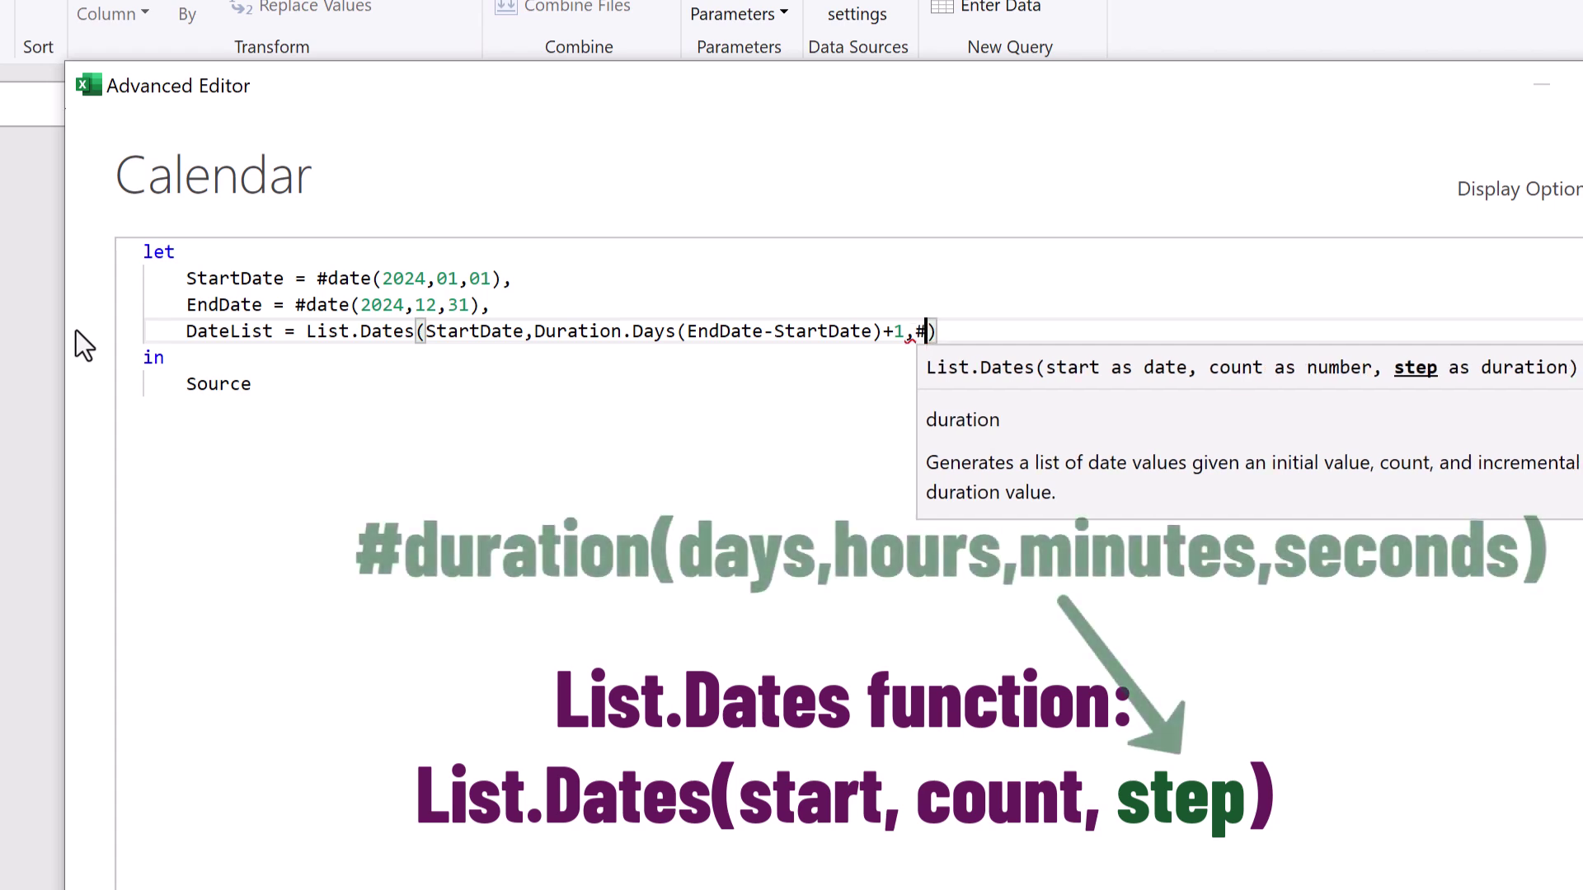
type("#duration(")
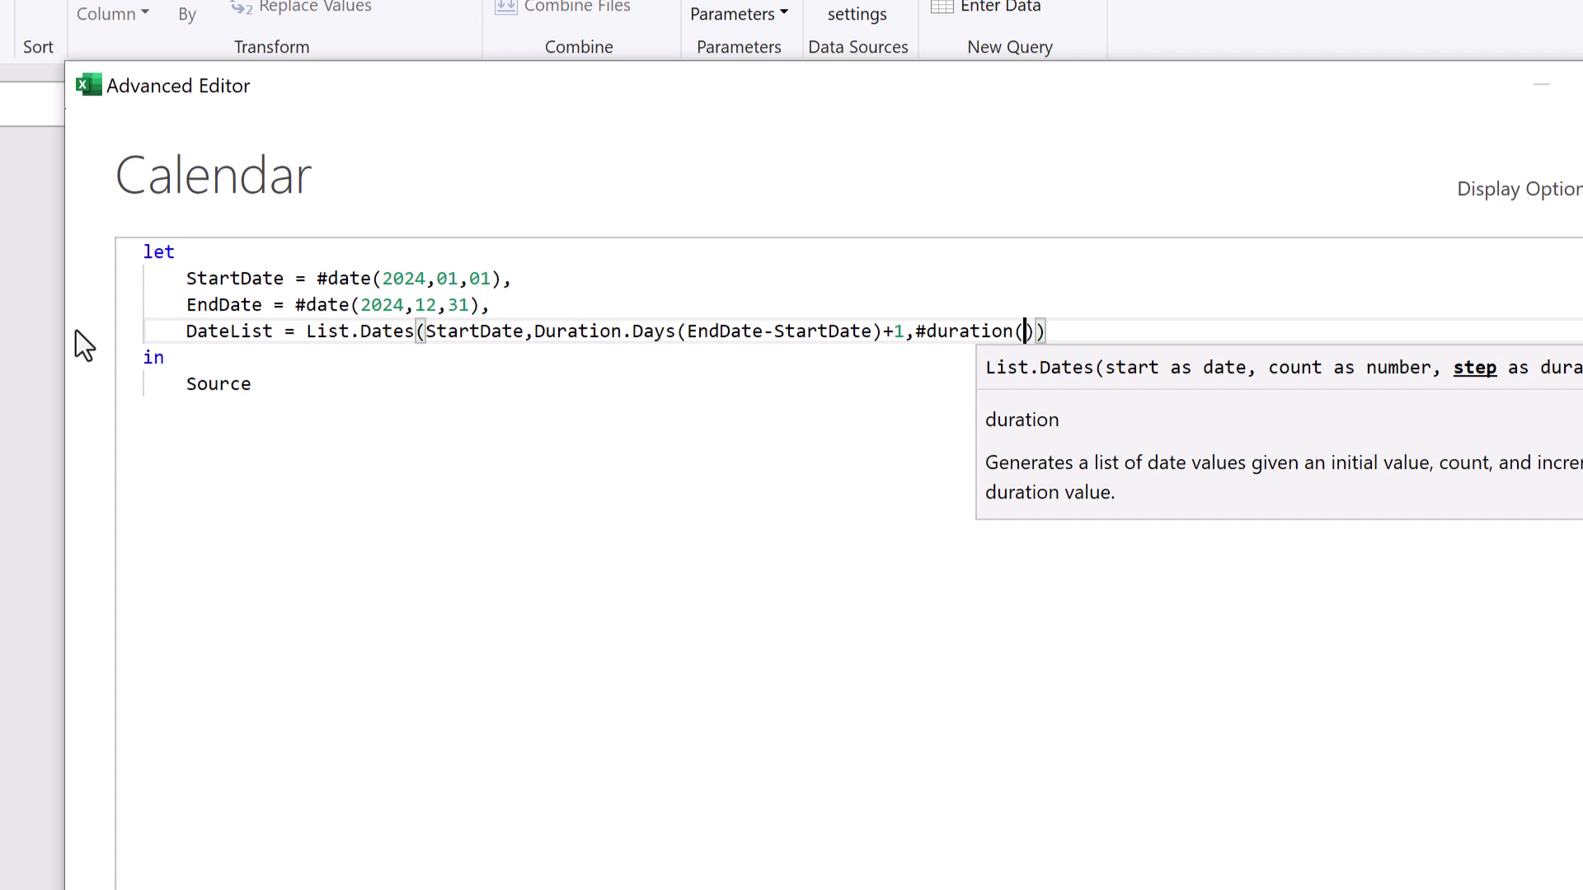
type("1,0")
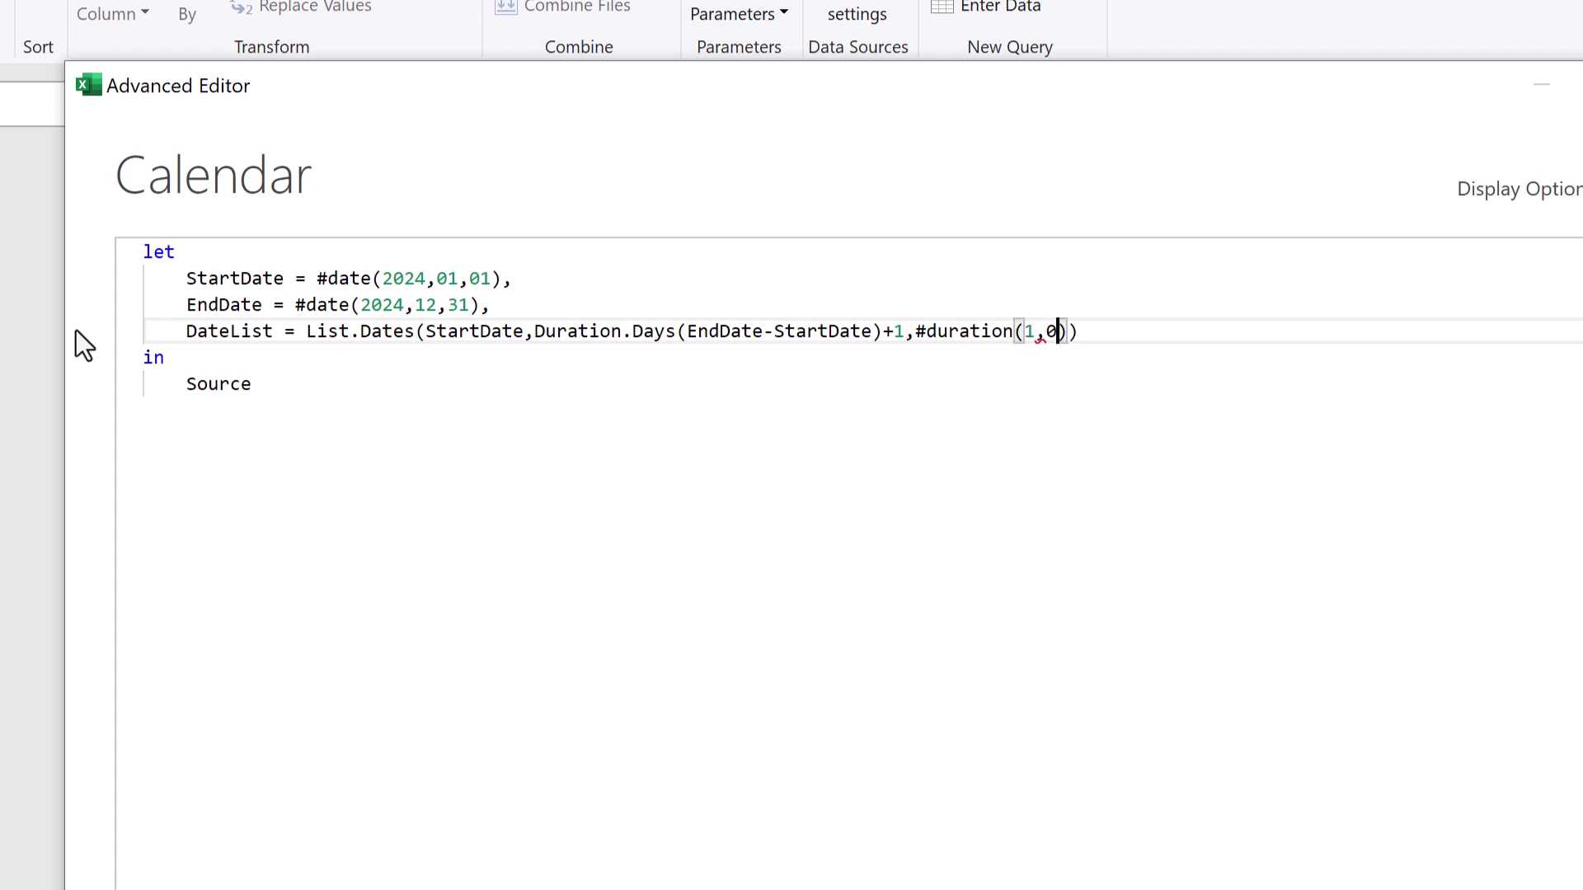
type(",0,0")
left_click_drag(253, 384, 197, 386)
type("Date")
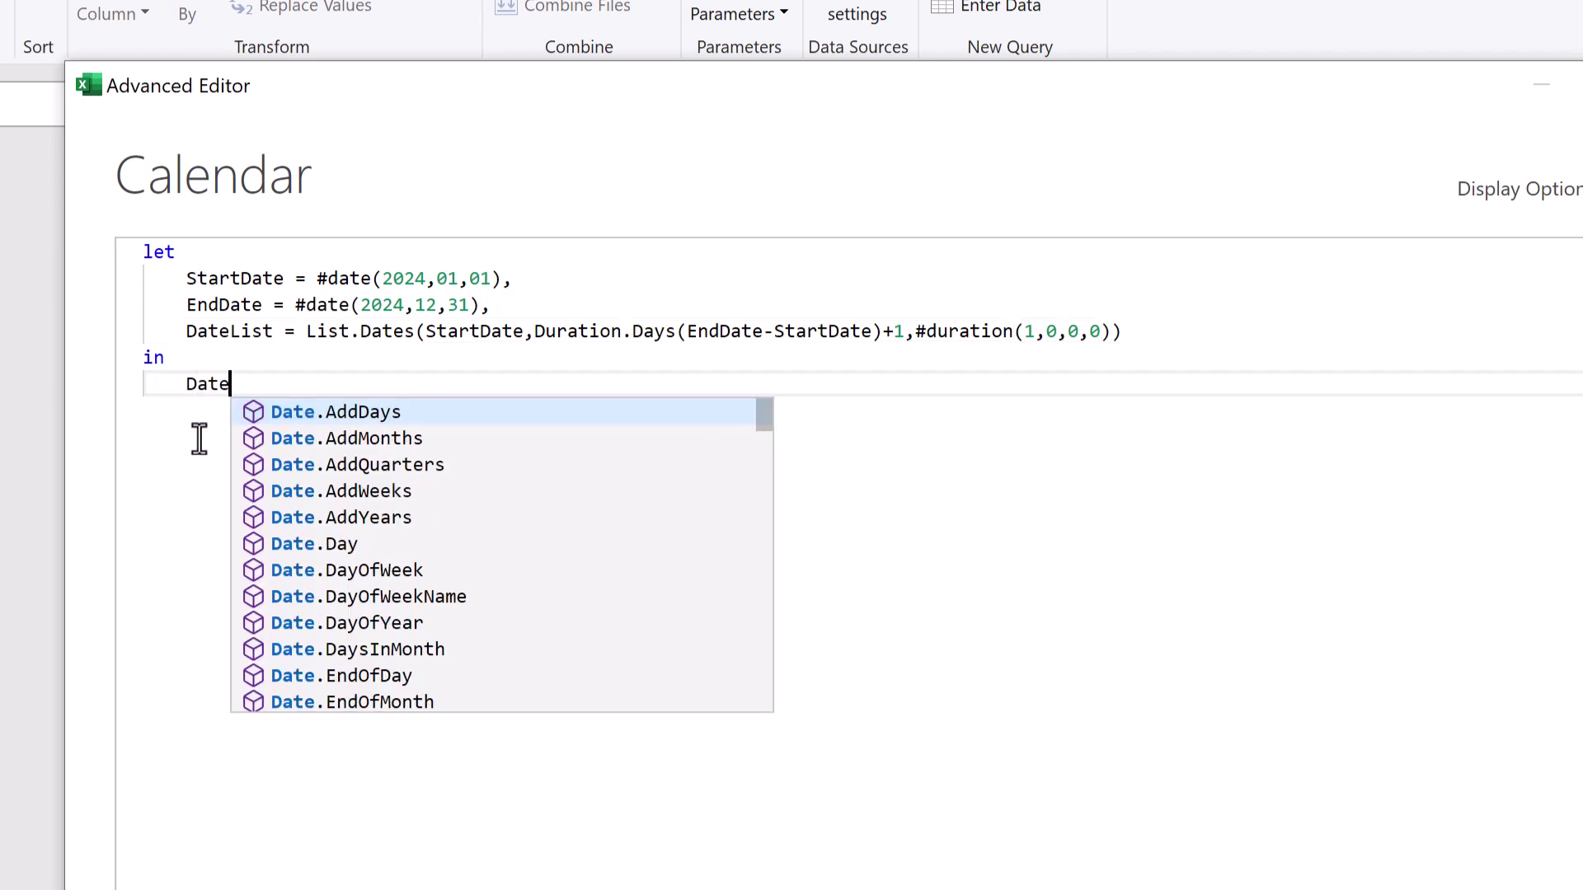
type("List")
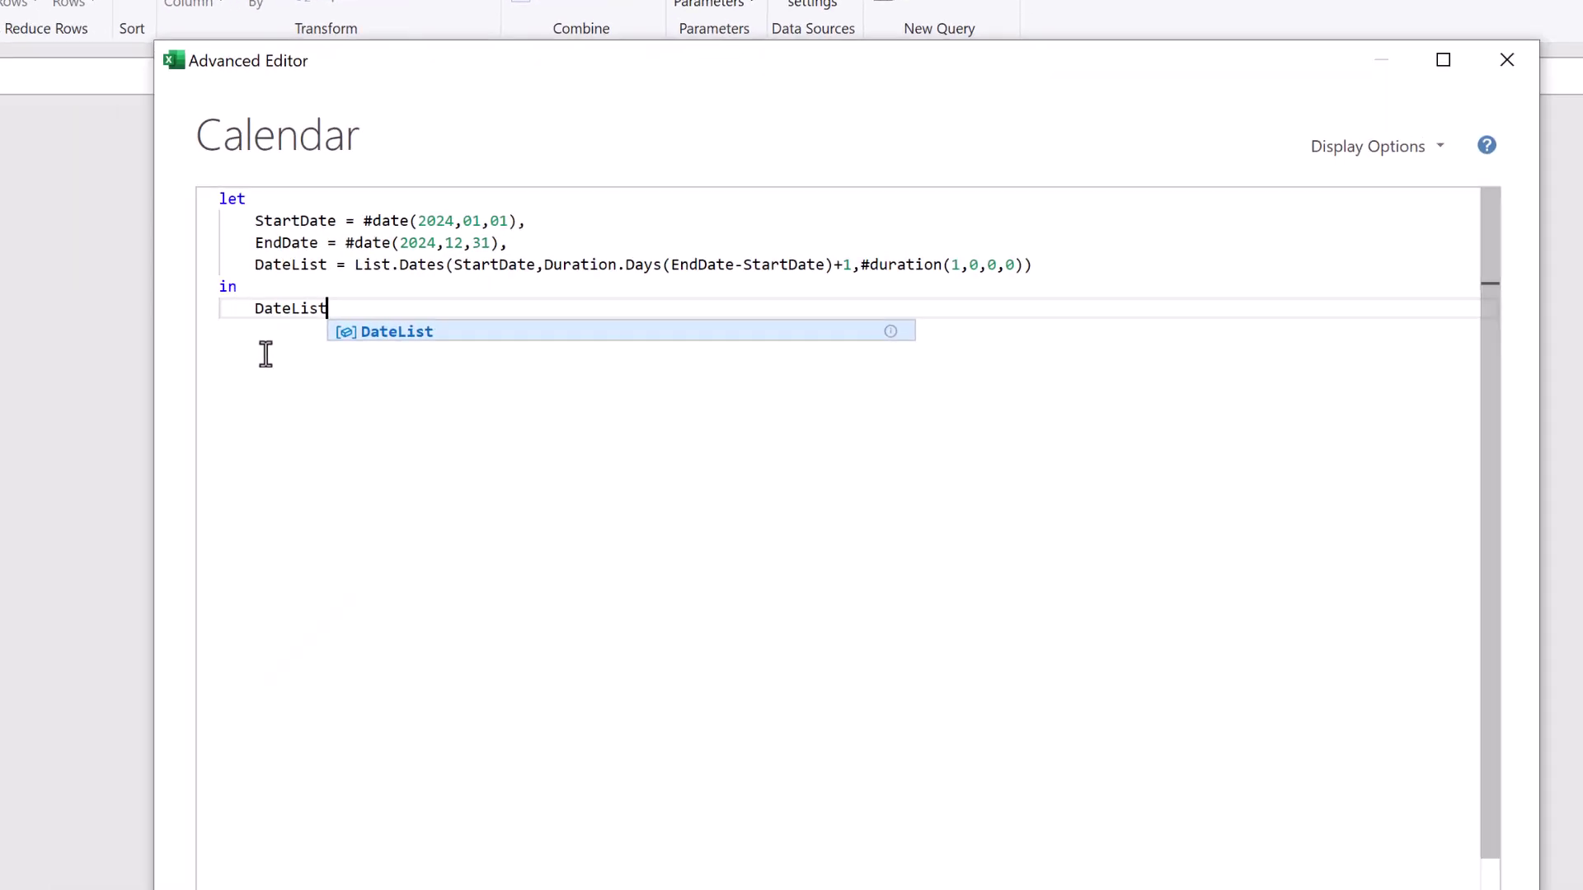
left_click(1188, 791)
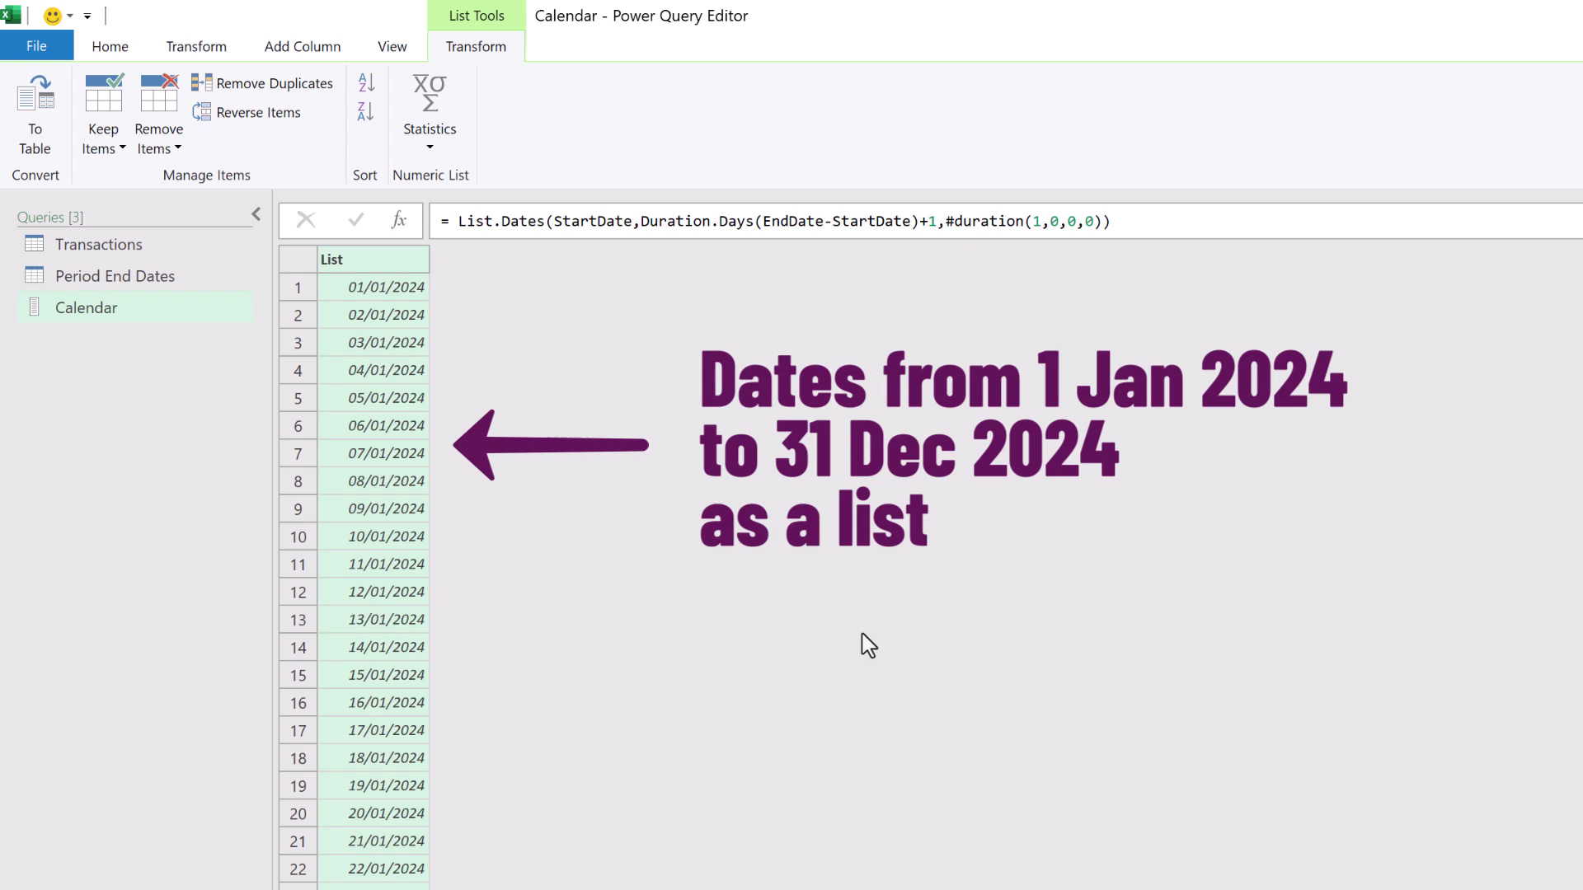
Step: Convert the date list to a table, rename Column1 to Date and set its type to Date
left_click(33, 104)
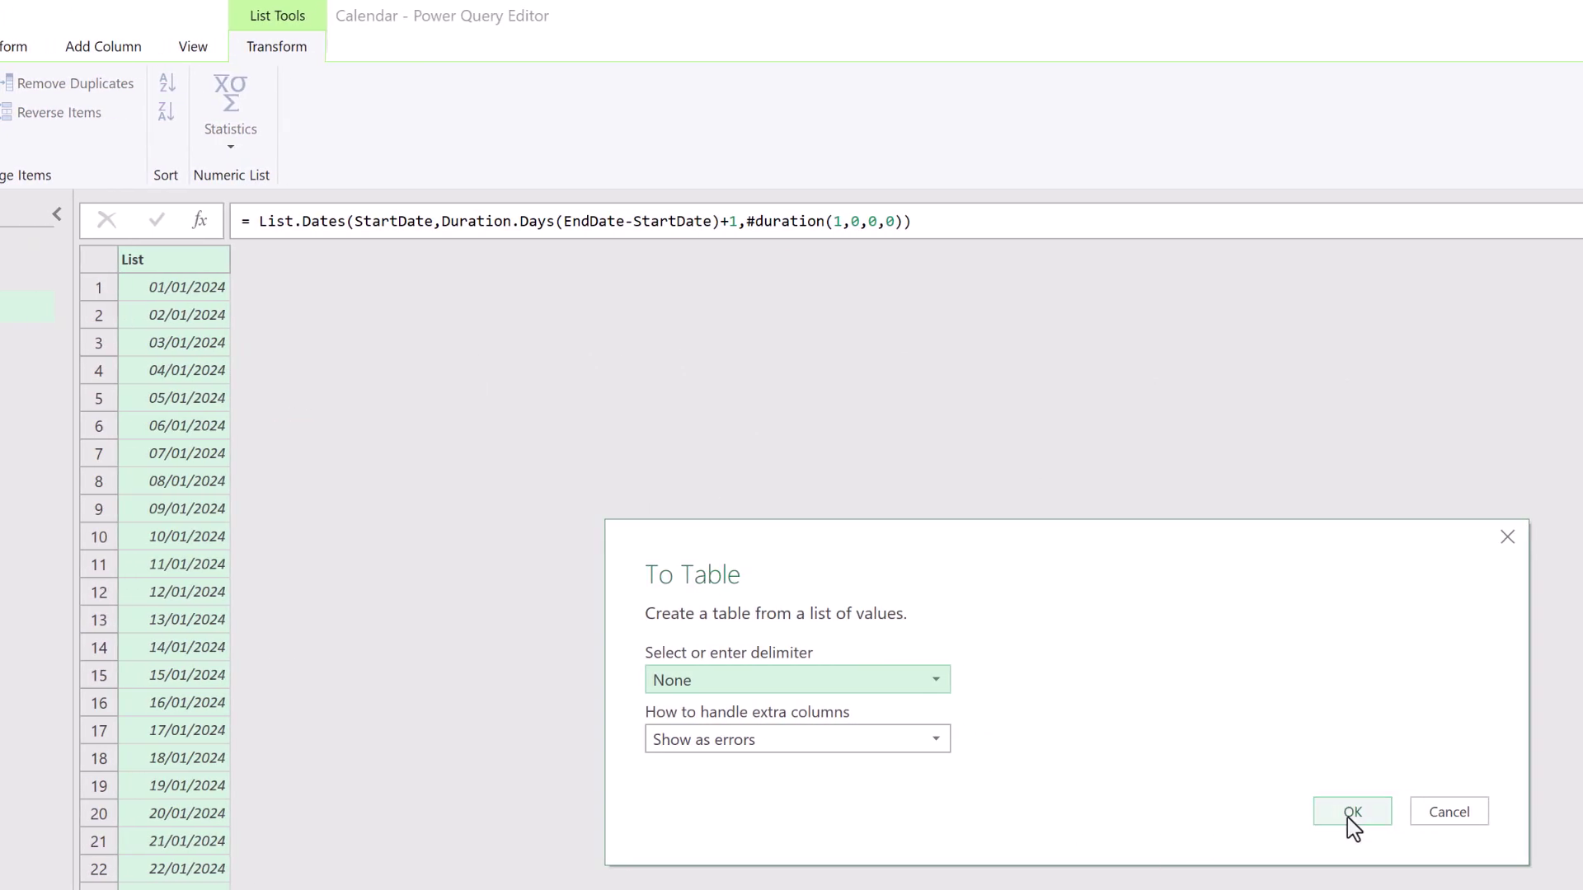
left_click(1352, 812)
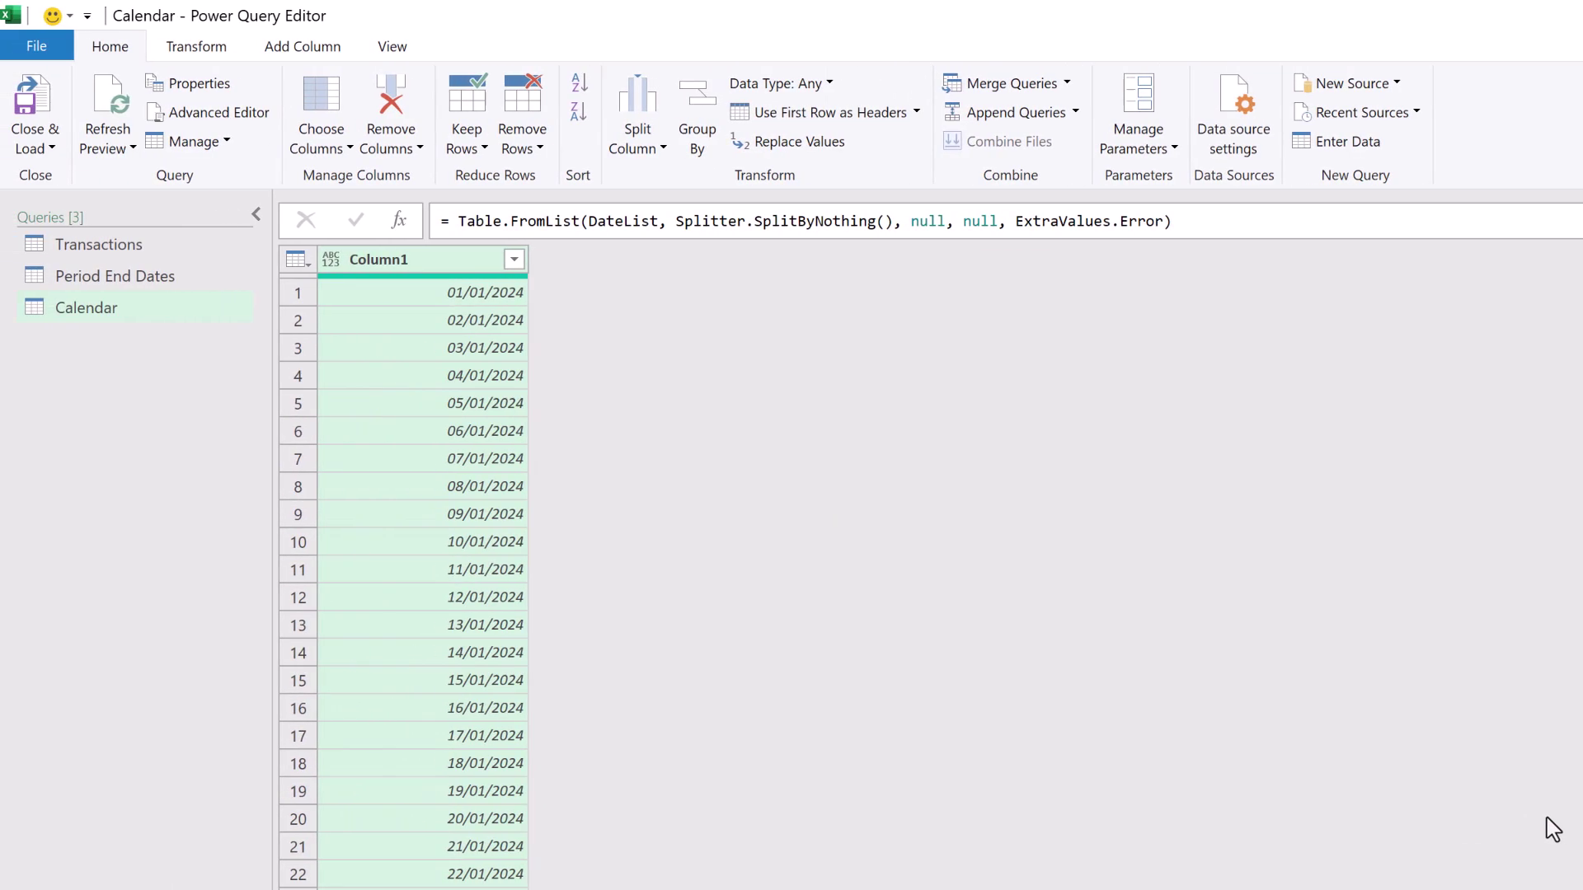
double_click(413, 262)
type("Date")
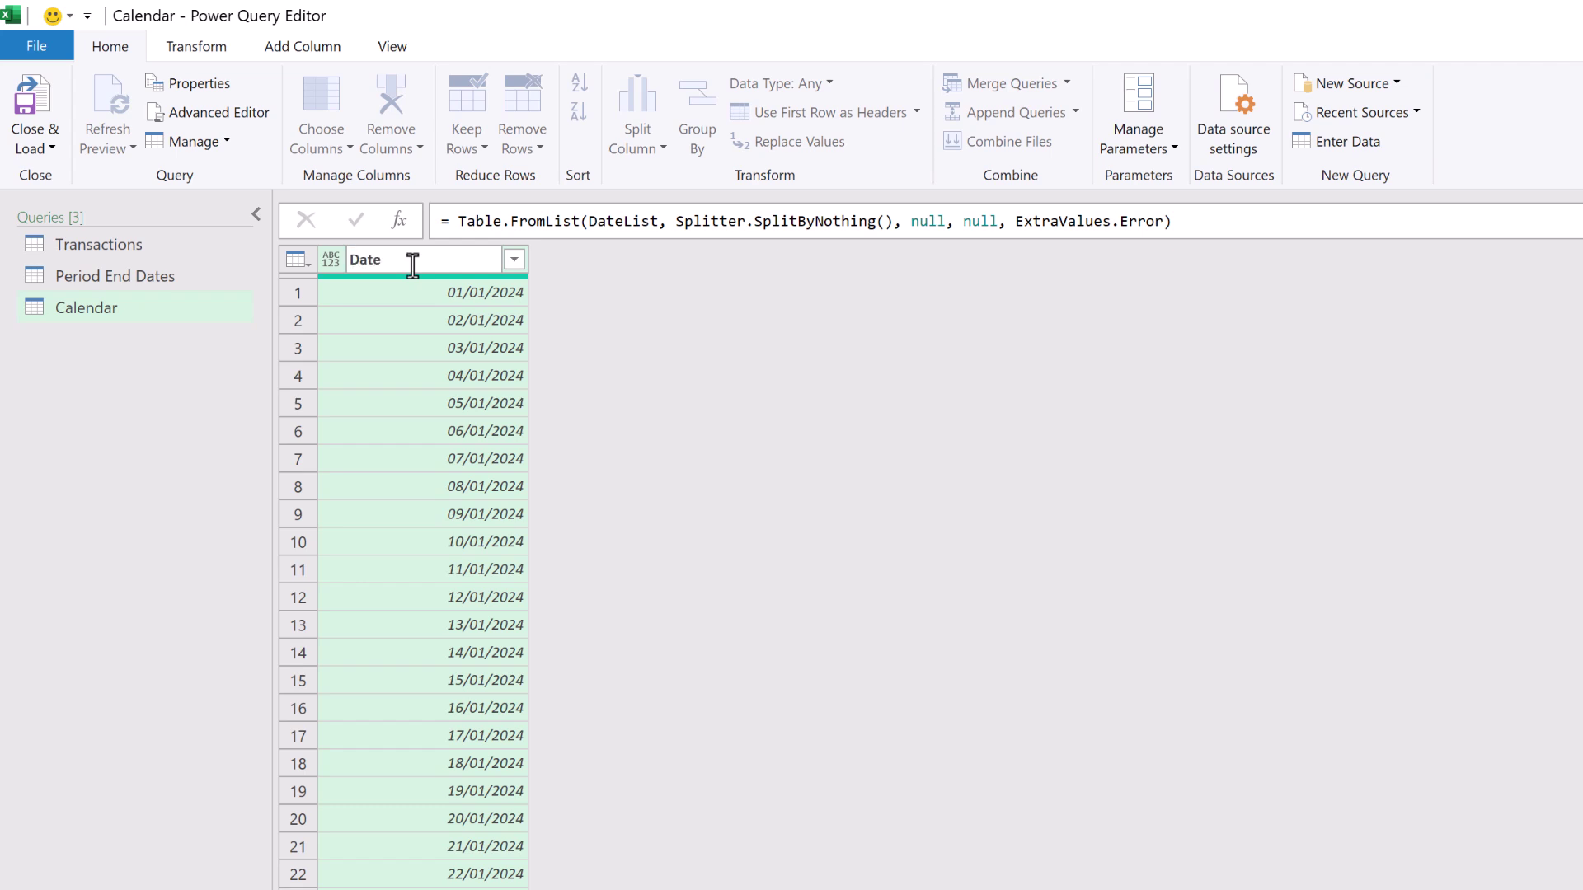
key("Return")
left_click(330, 261)
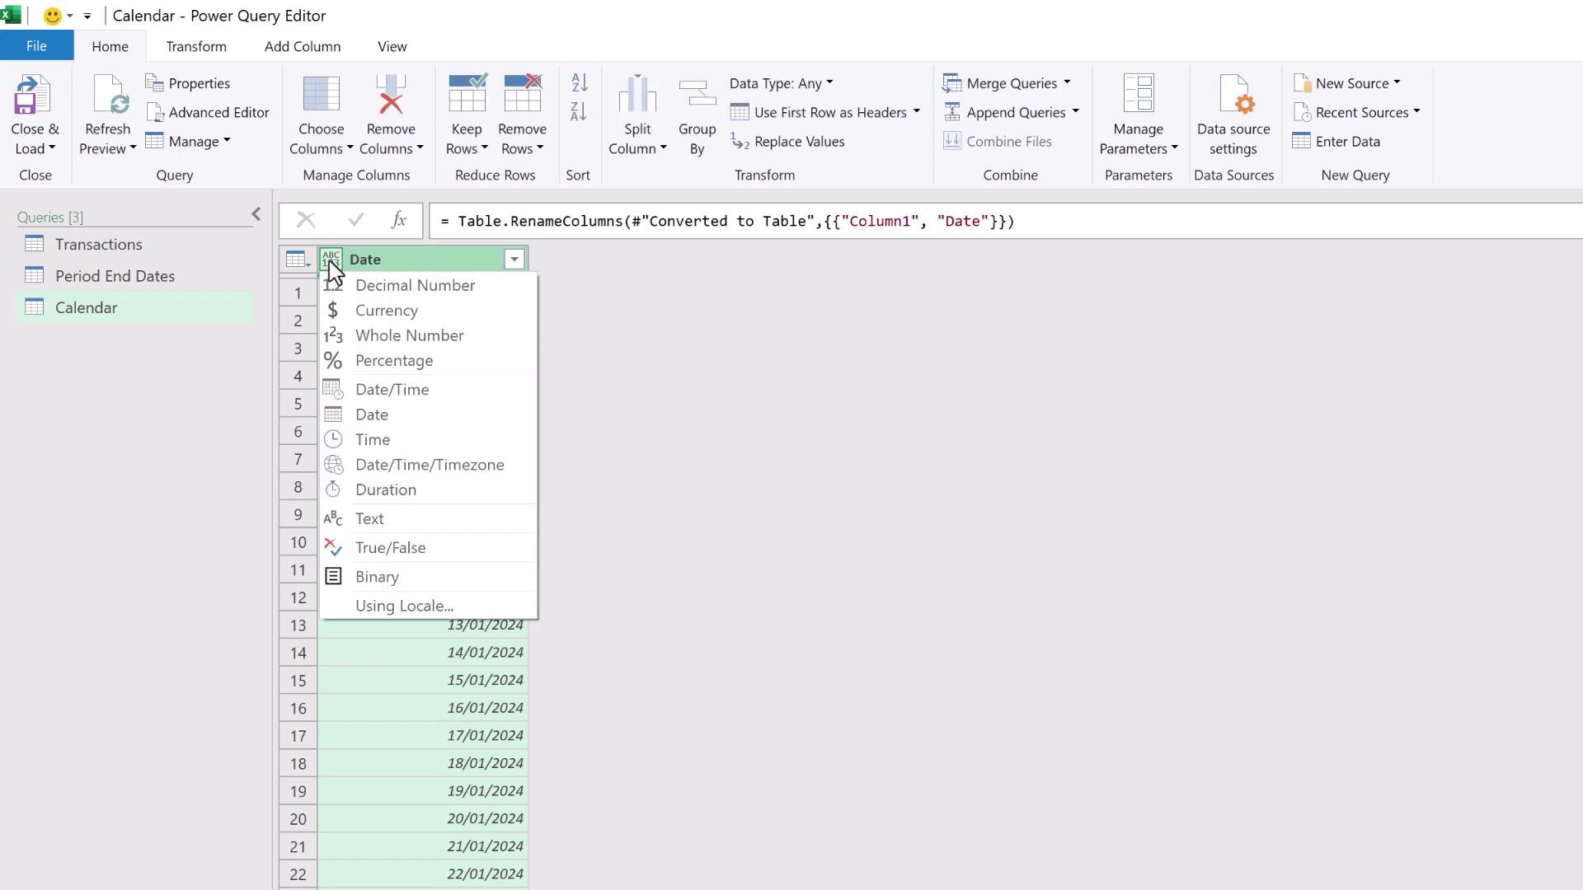
left_click(379, 419)
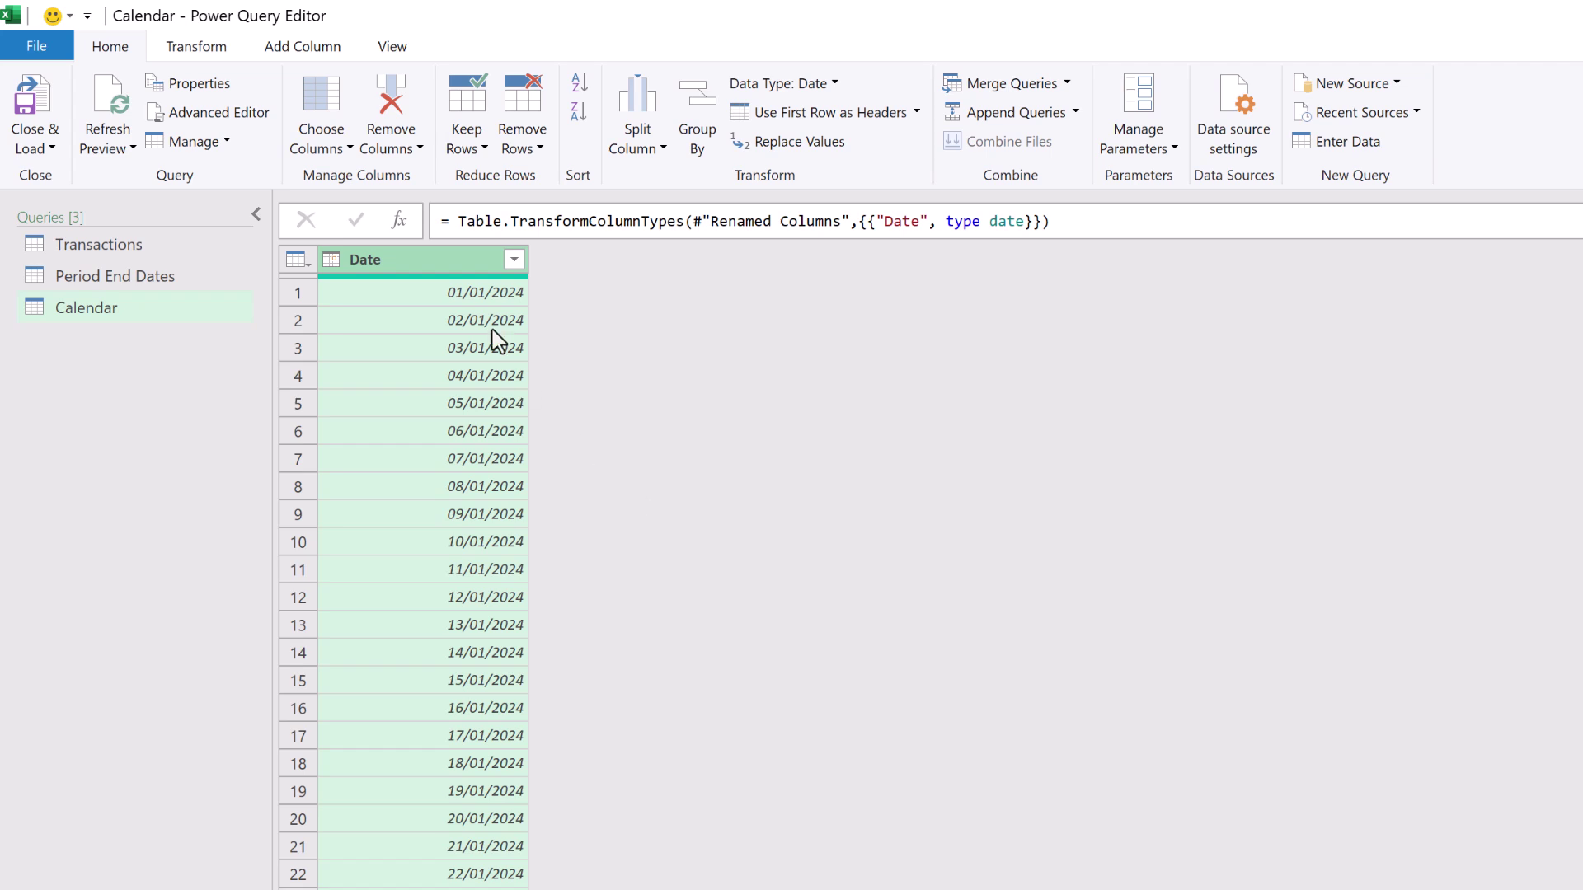
Step: Add a Year column extracted from the Date column
left_click(319, 50)
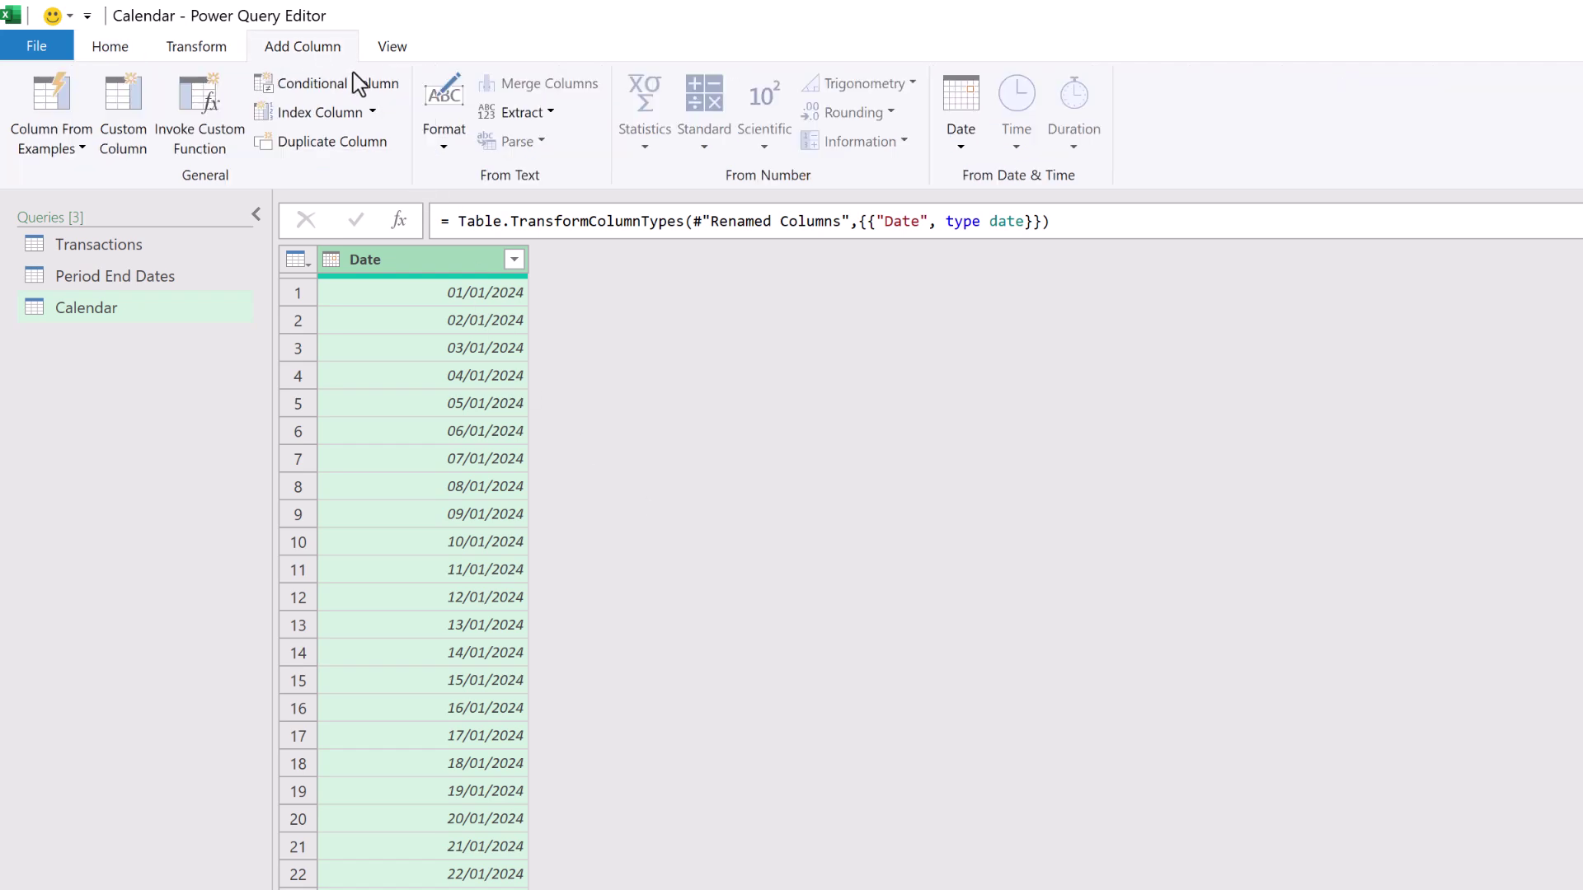
left_click(953, 151)
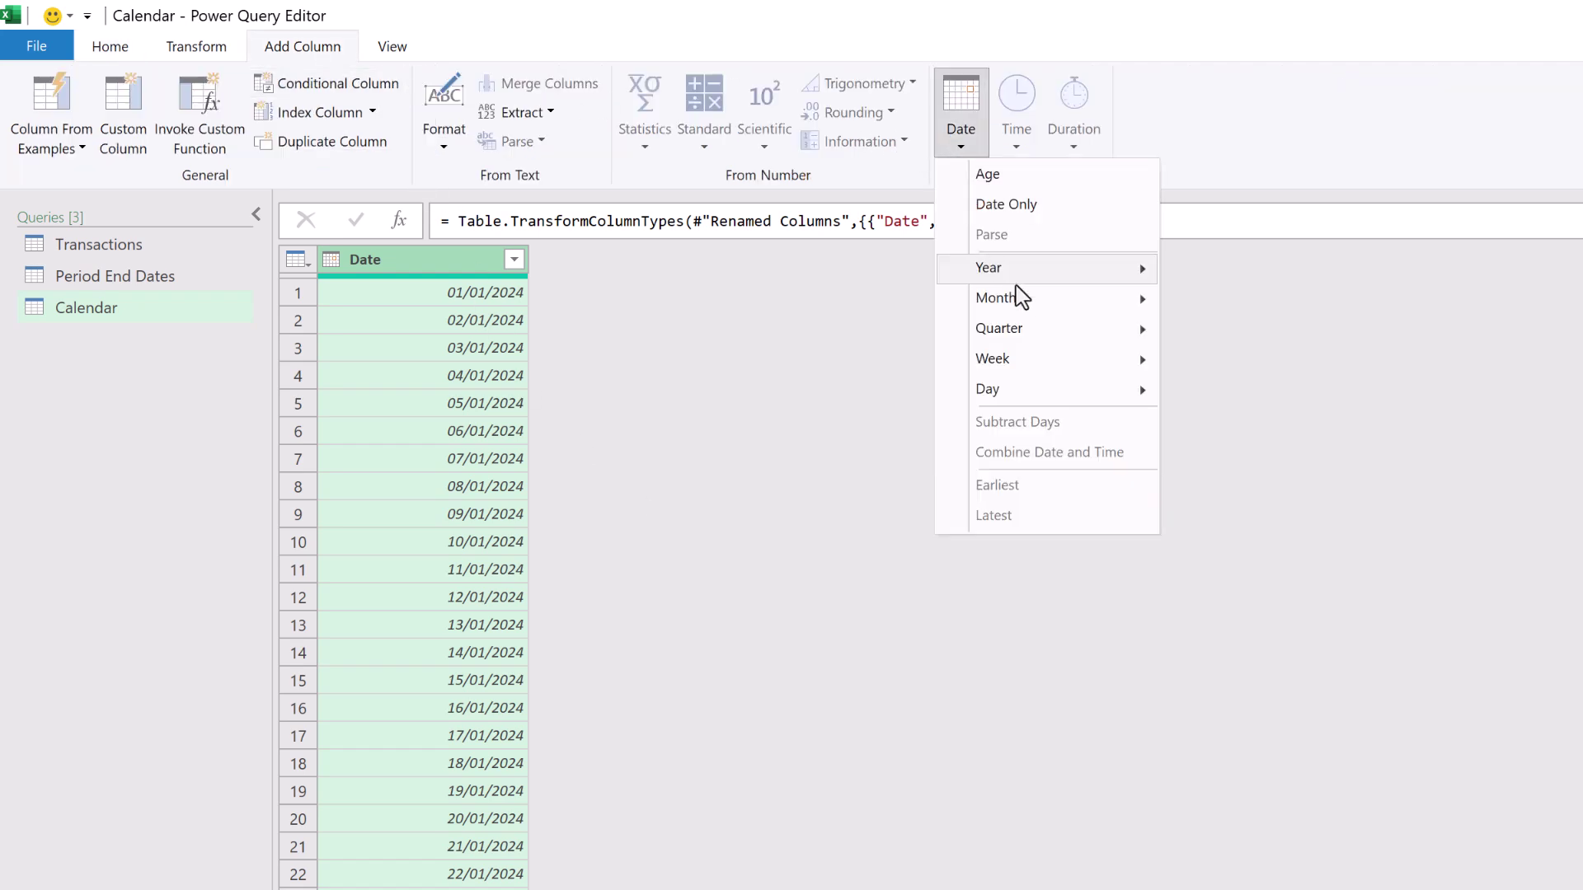
mouse_move(1053, 278)
left_click(1197, 281)
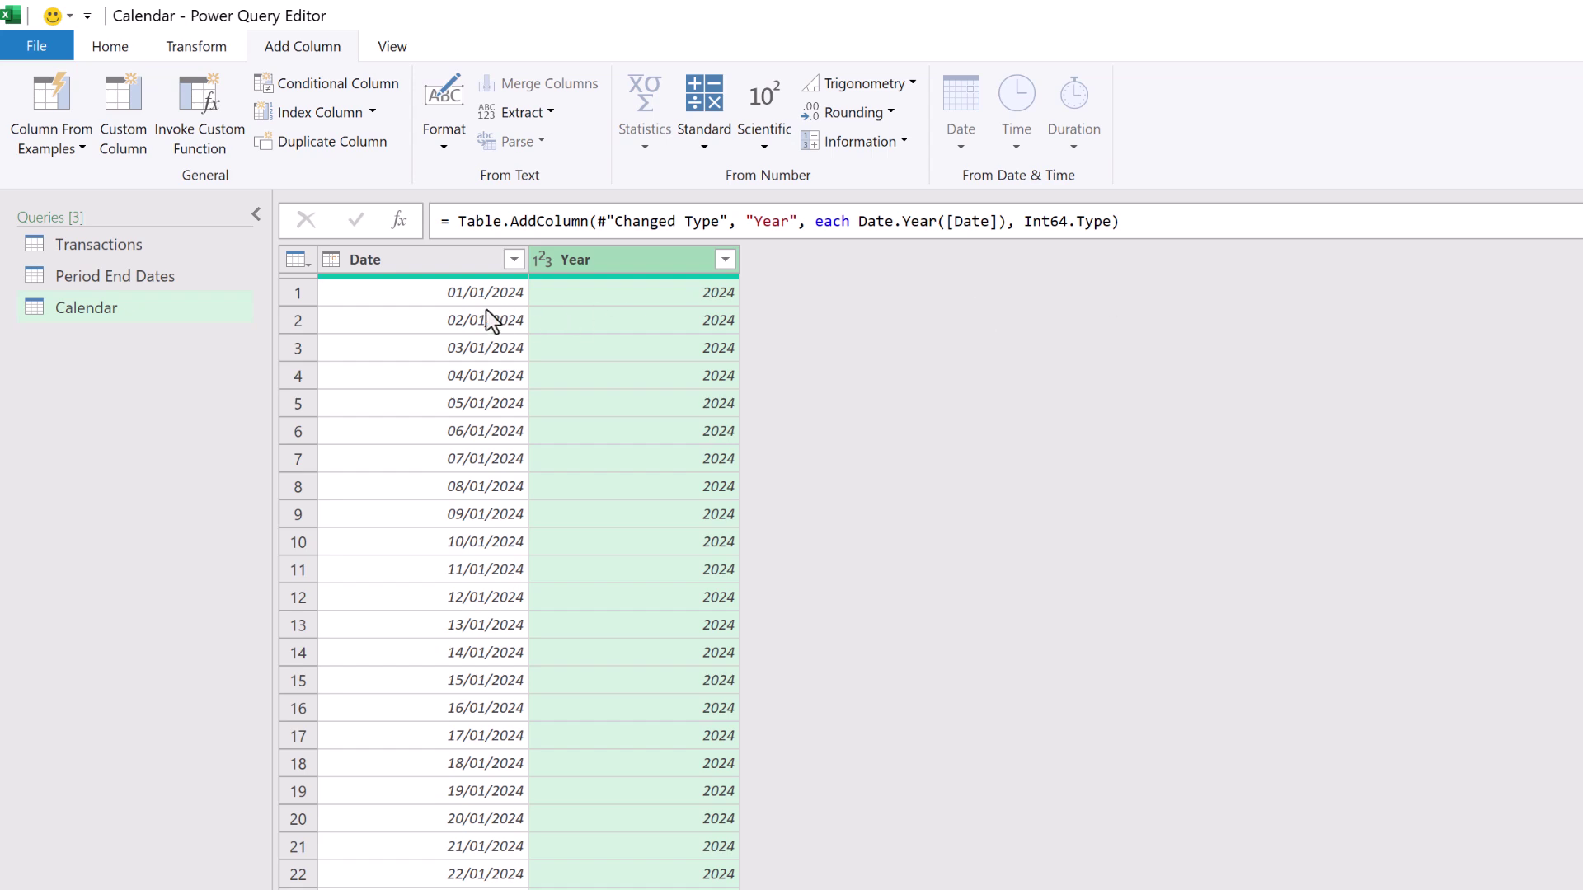
Step: Add a Month column extracted from the Date column
left_click(465, 275)
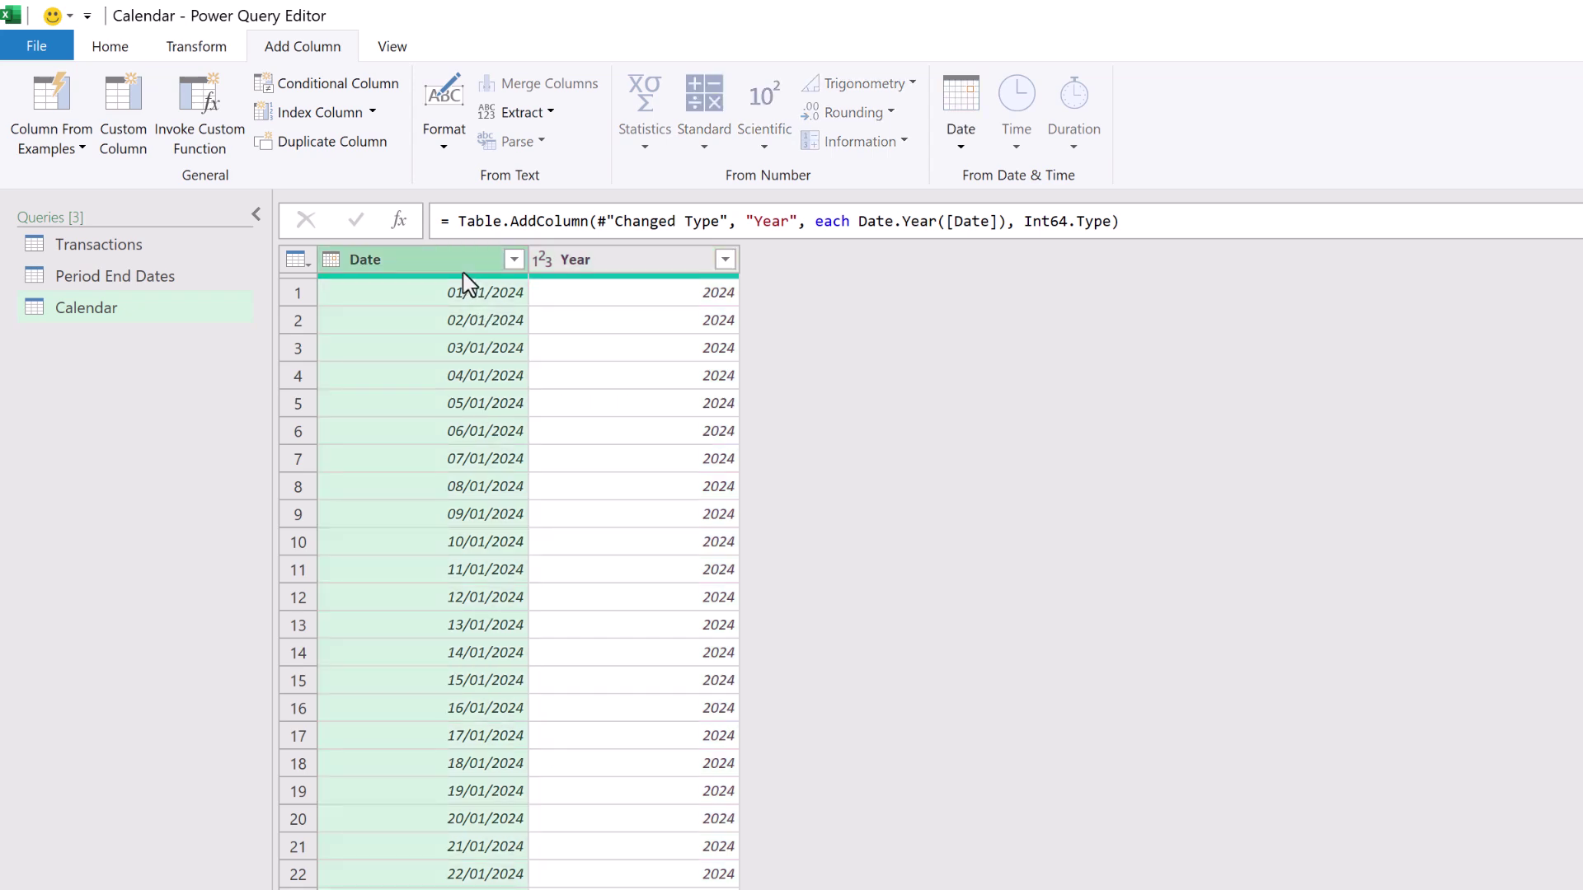
left_click(961, 140)
mouse_move(1067, 311)
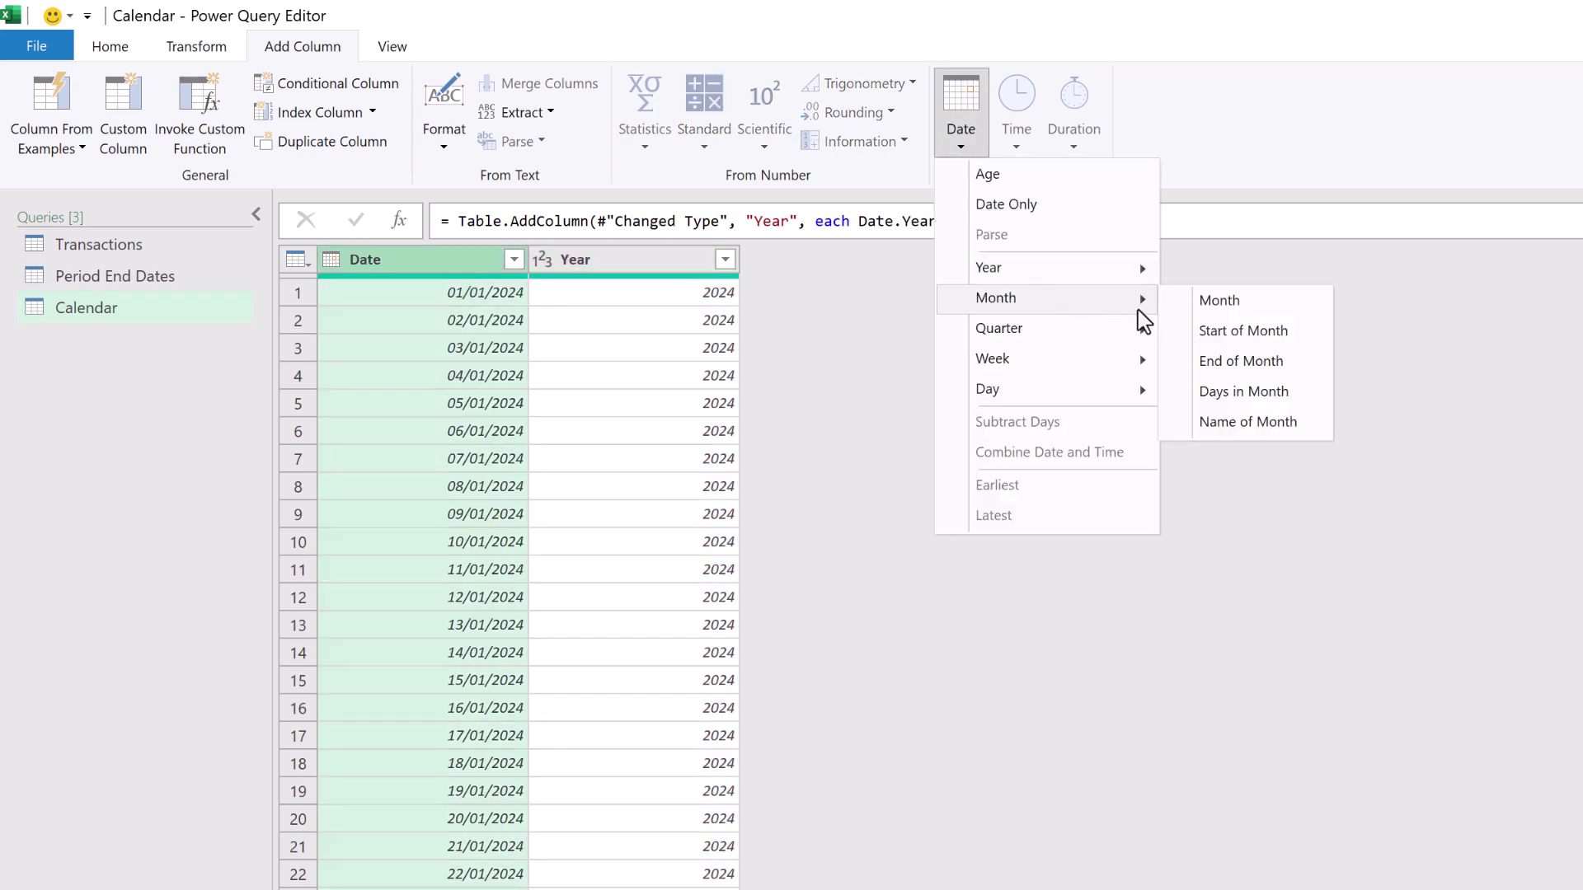
left_click(1206, 301)
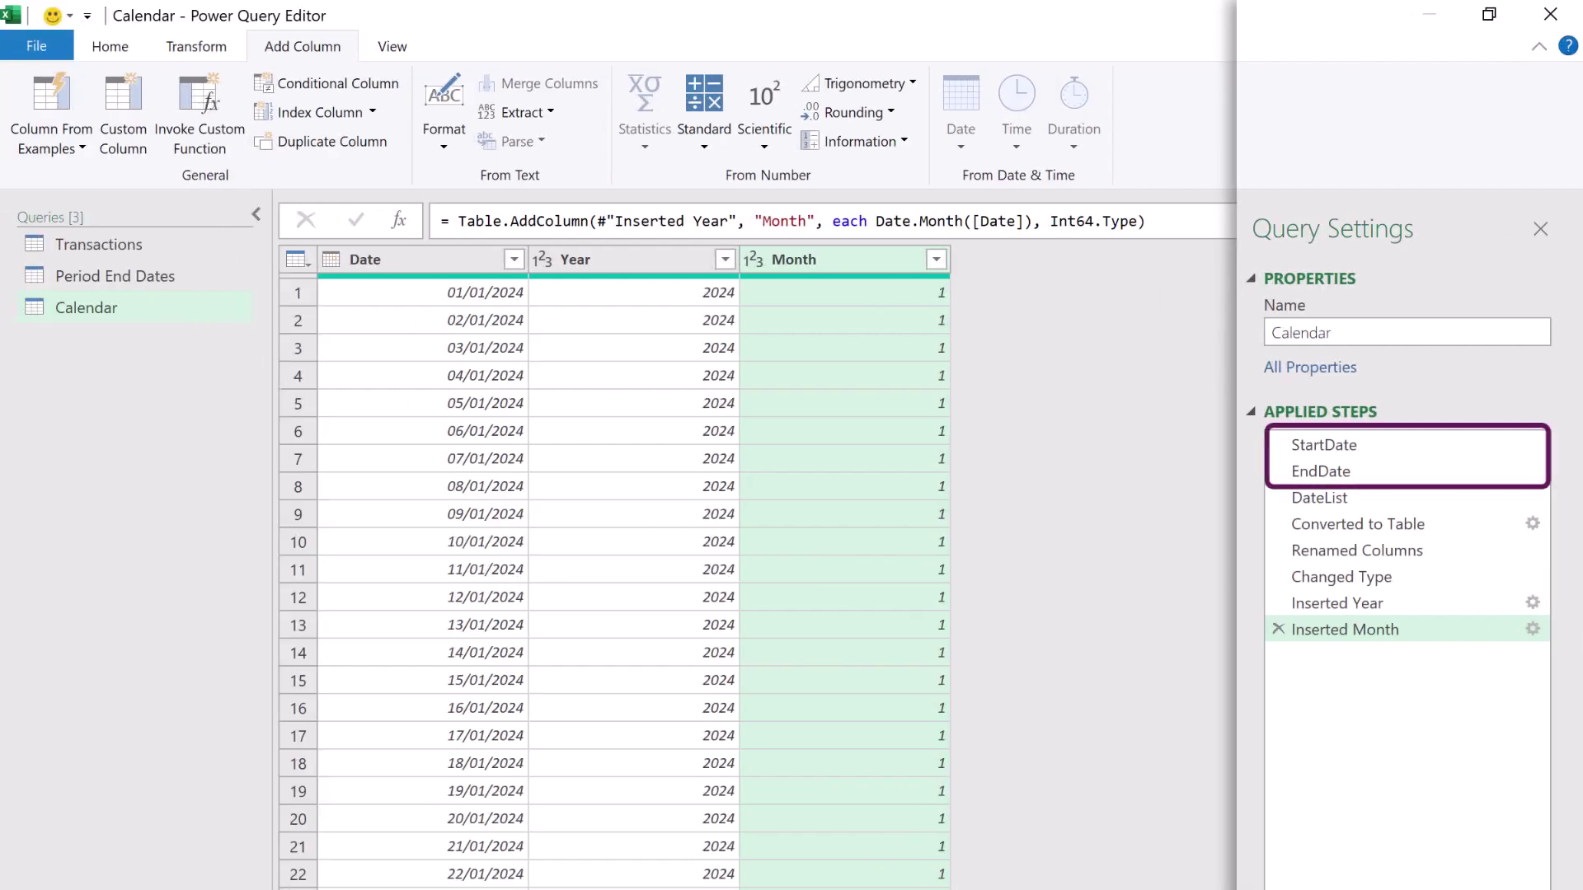
Step: Change the StartDate step formula to =List.Min(Transactions[Date])
left_click(1301, 449)
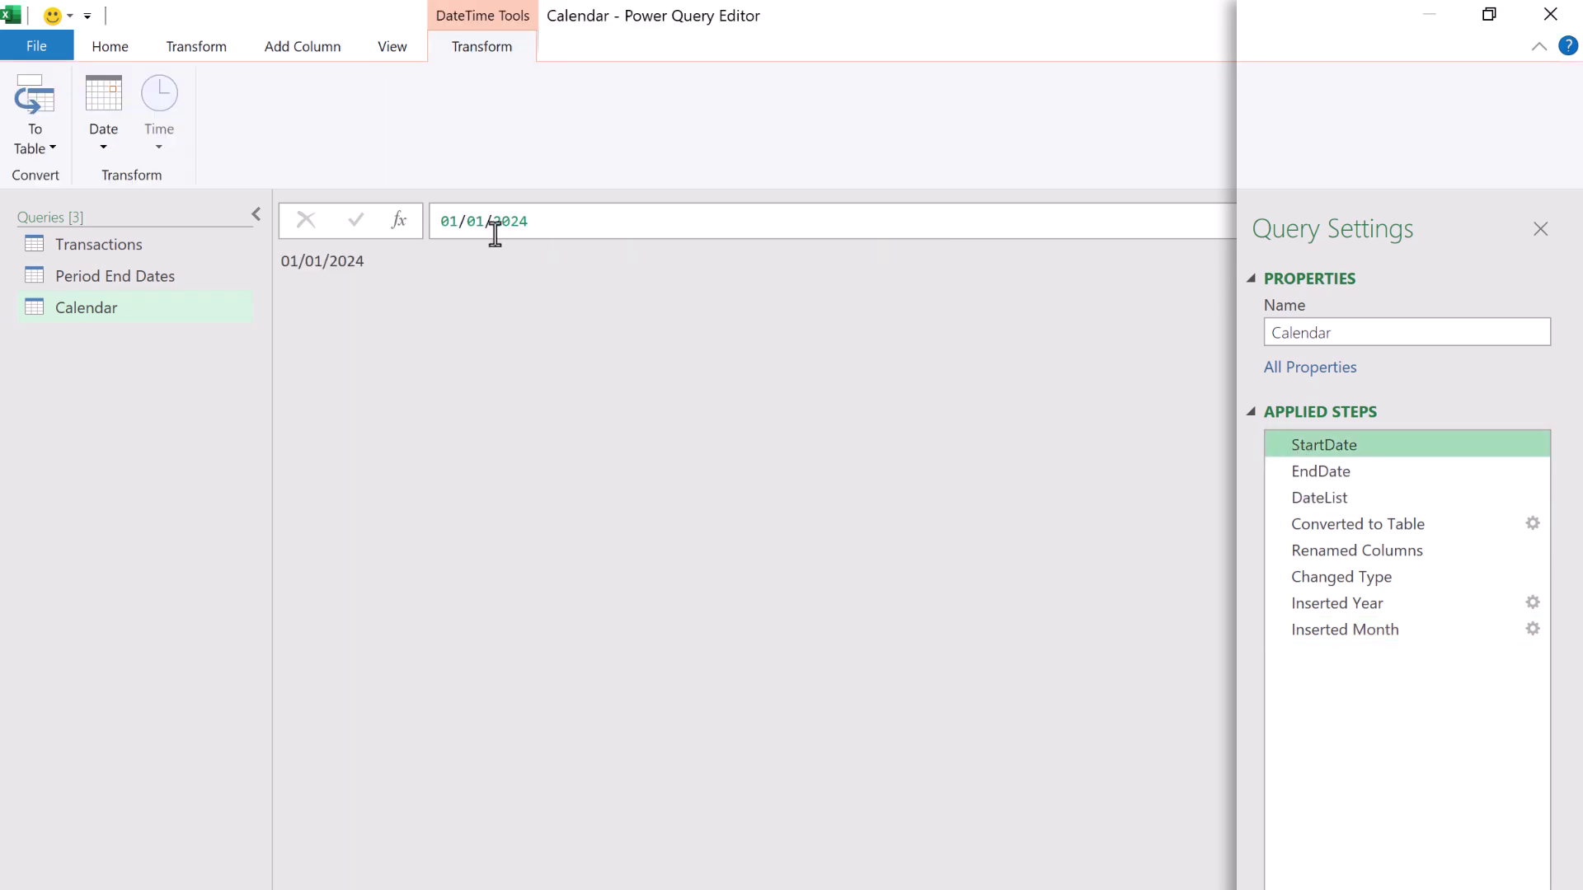
left_click_drag(548, 221, 424, 220)
type("=")
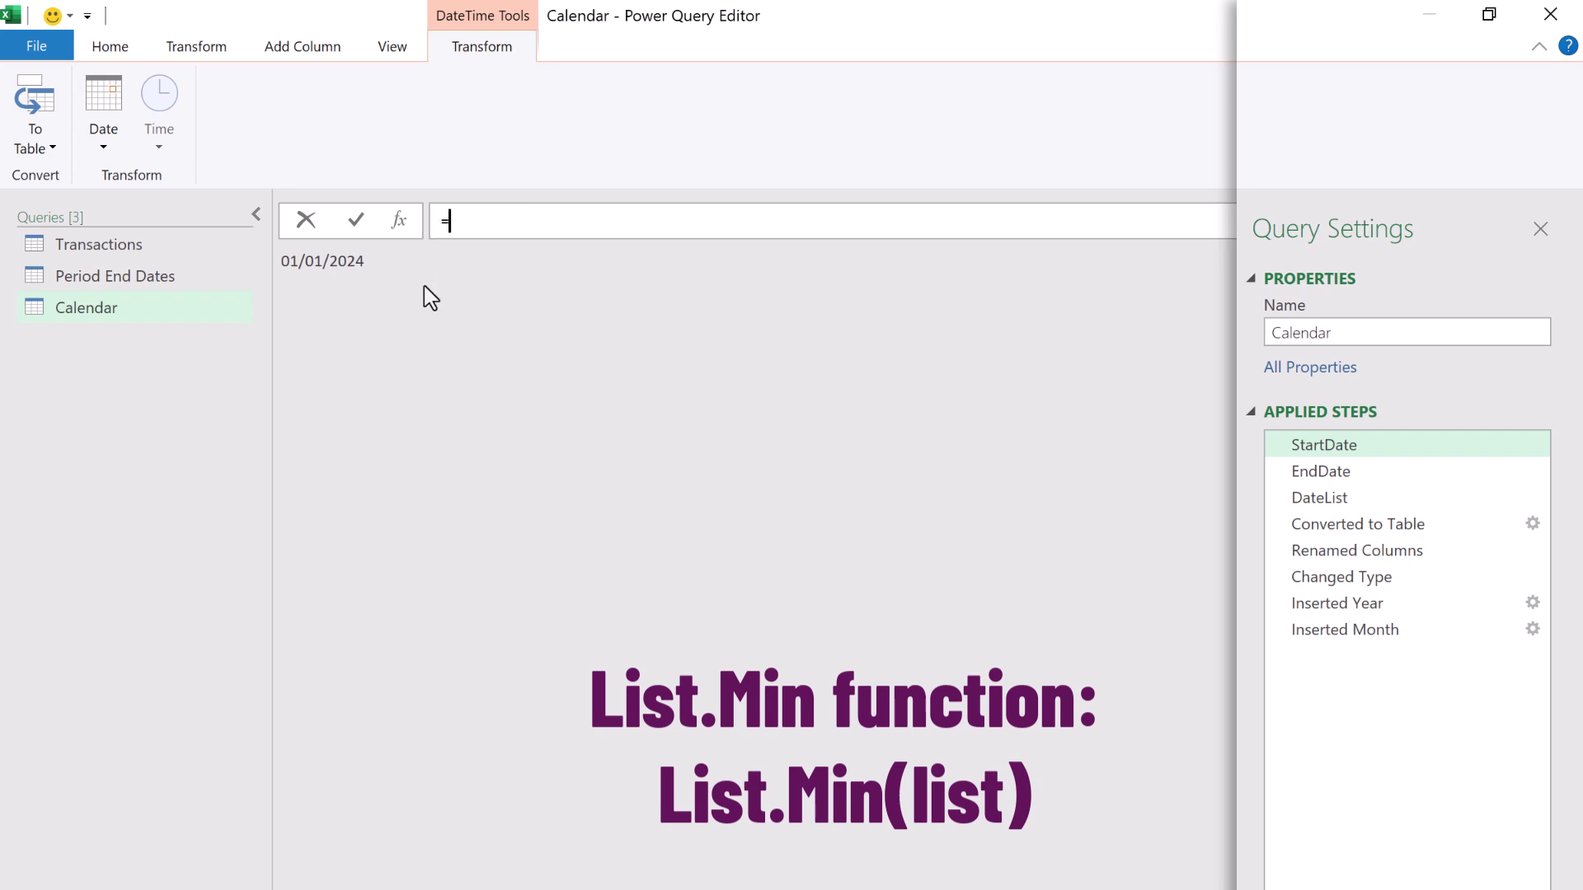
type("List.")
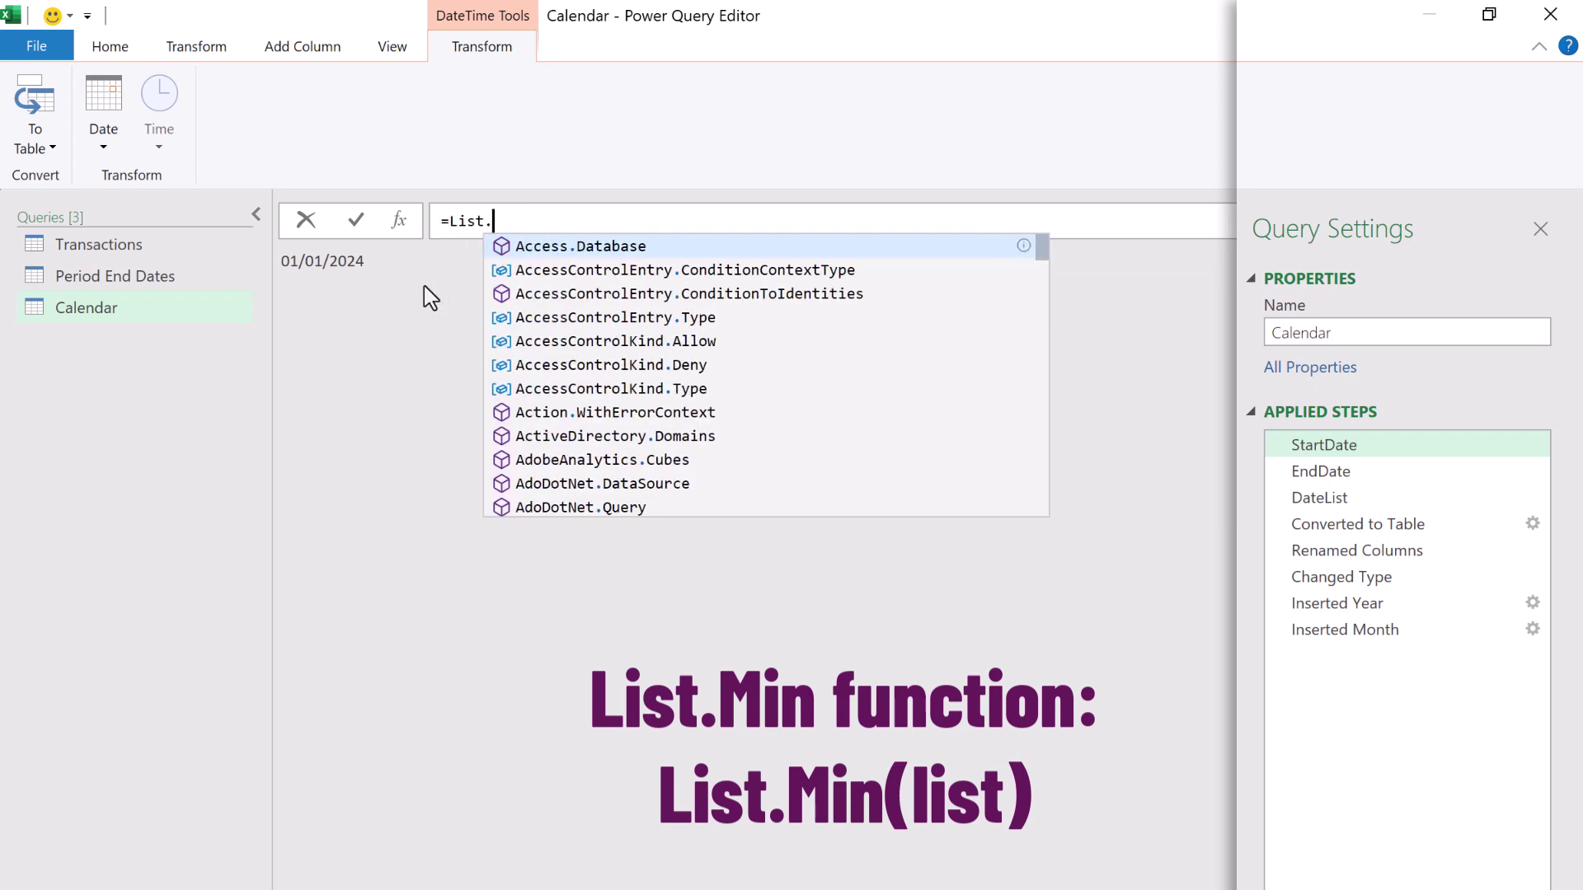
type("Min(")
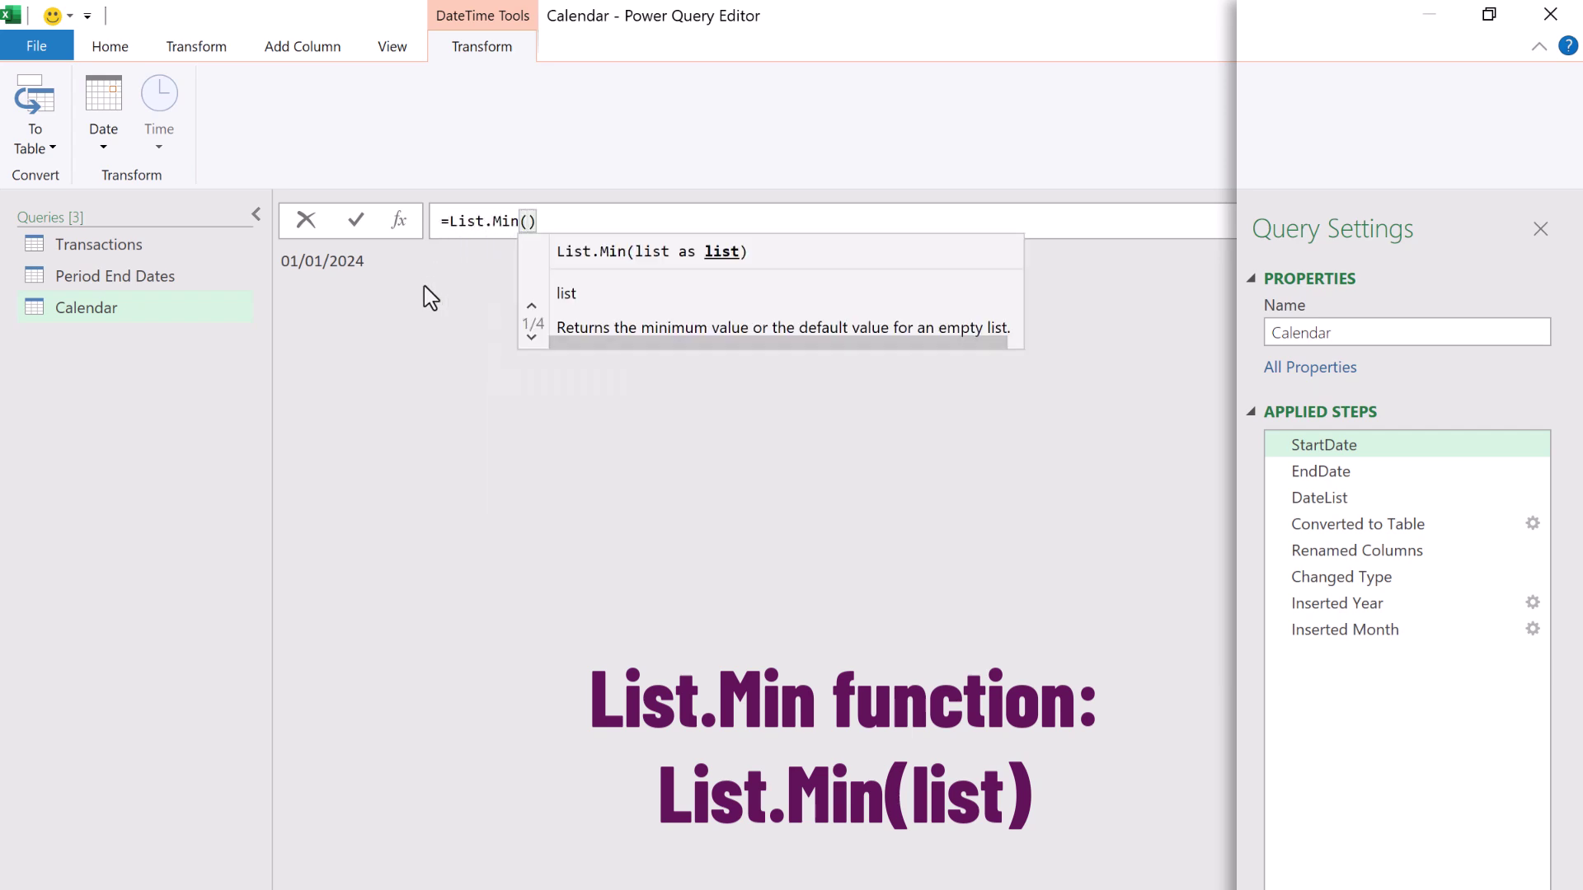
type("Transac")
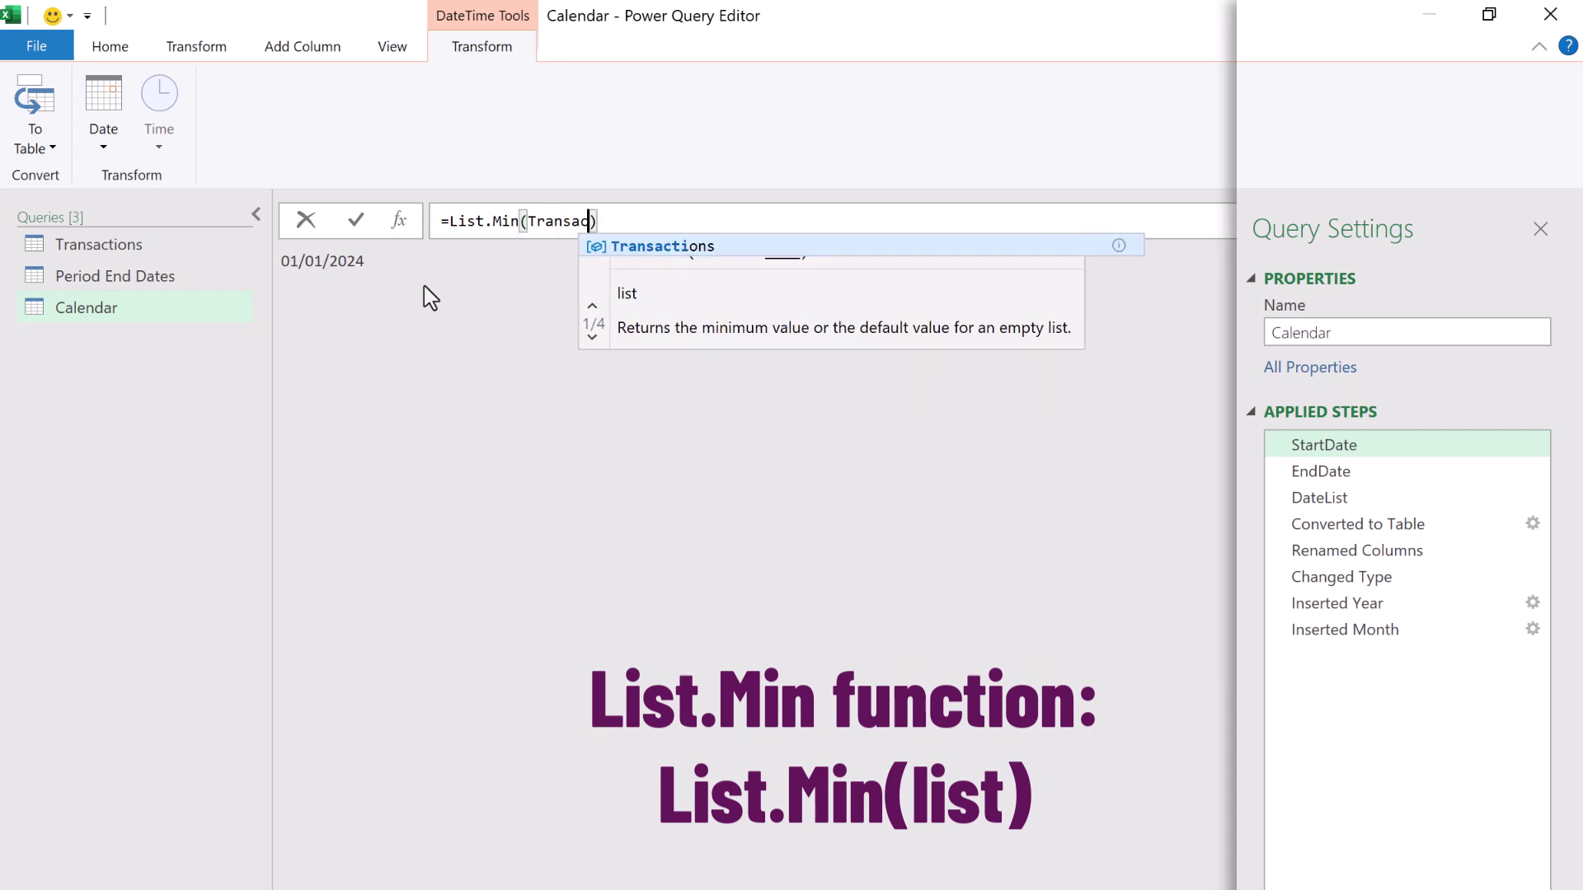
type("tions[Date")
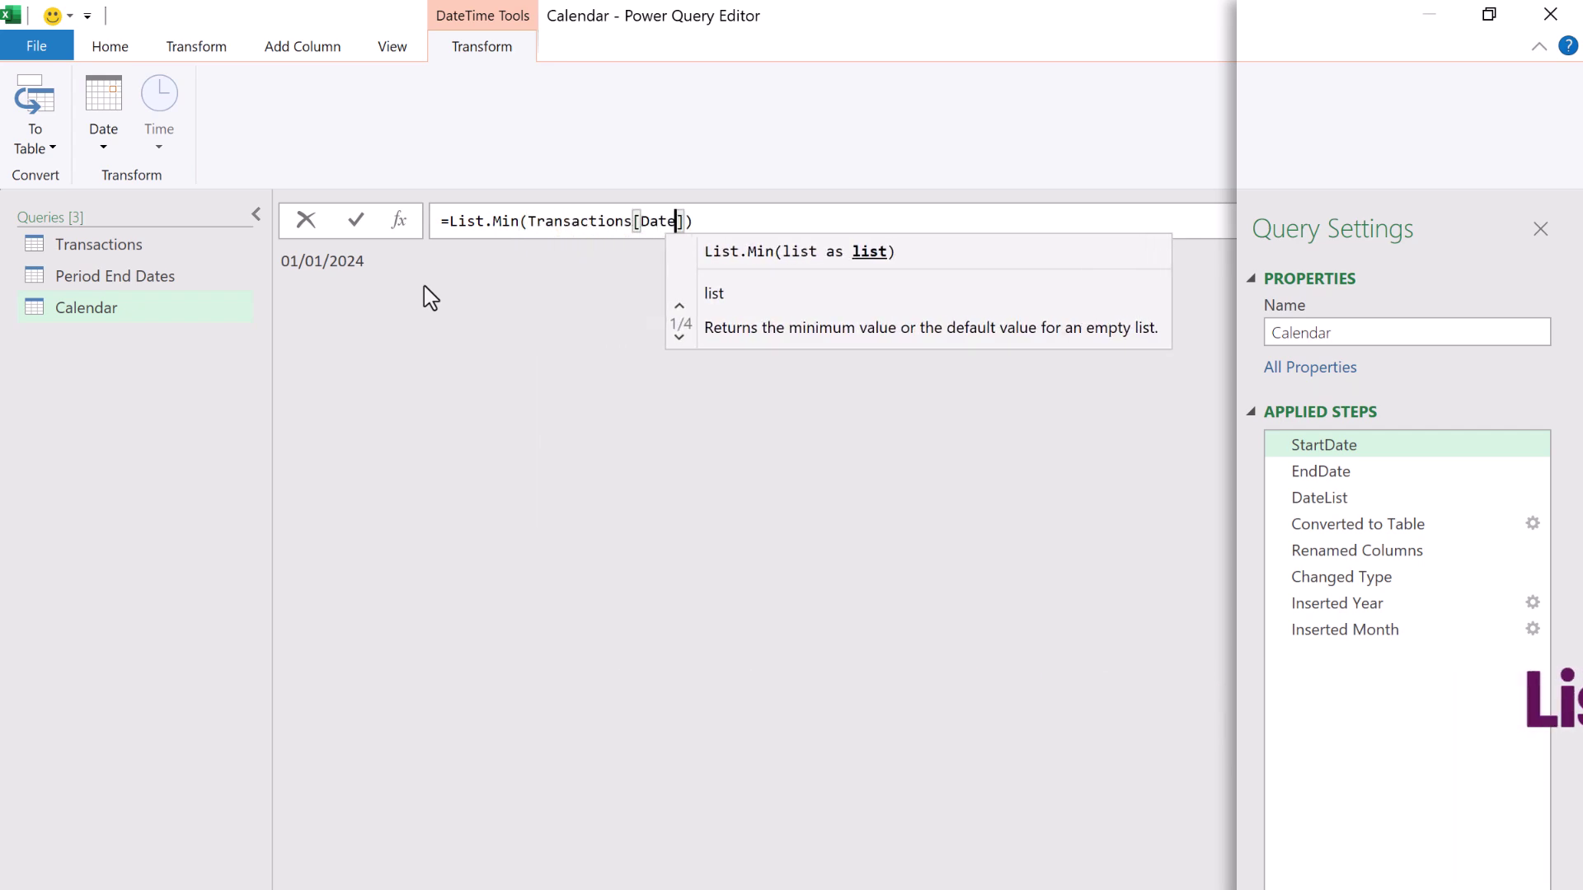
key("Return")
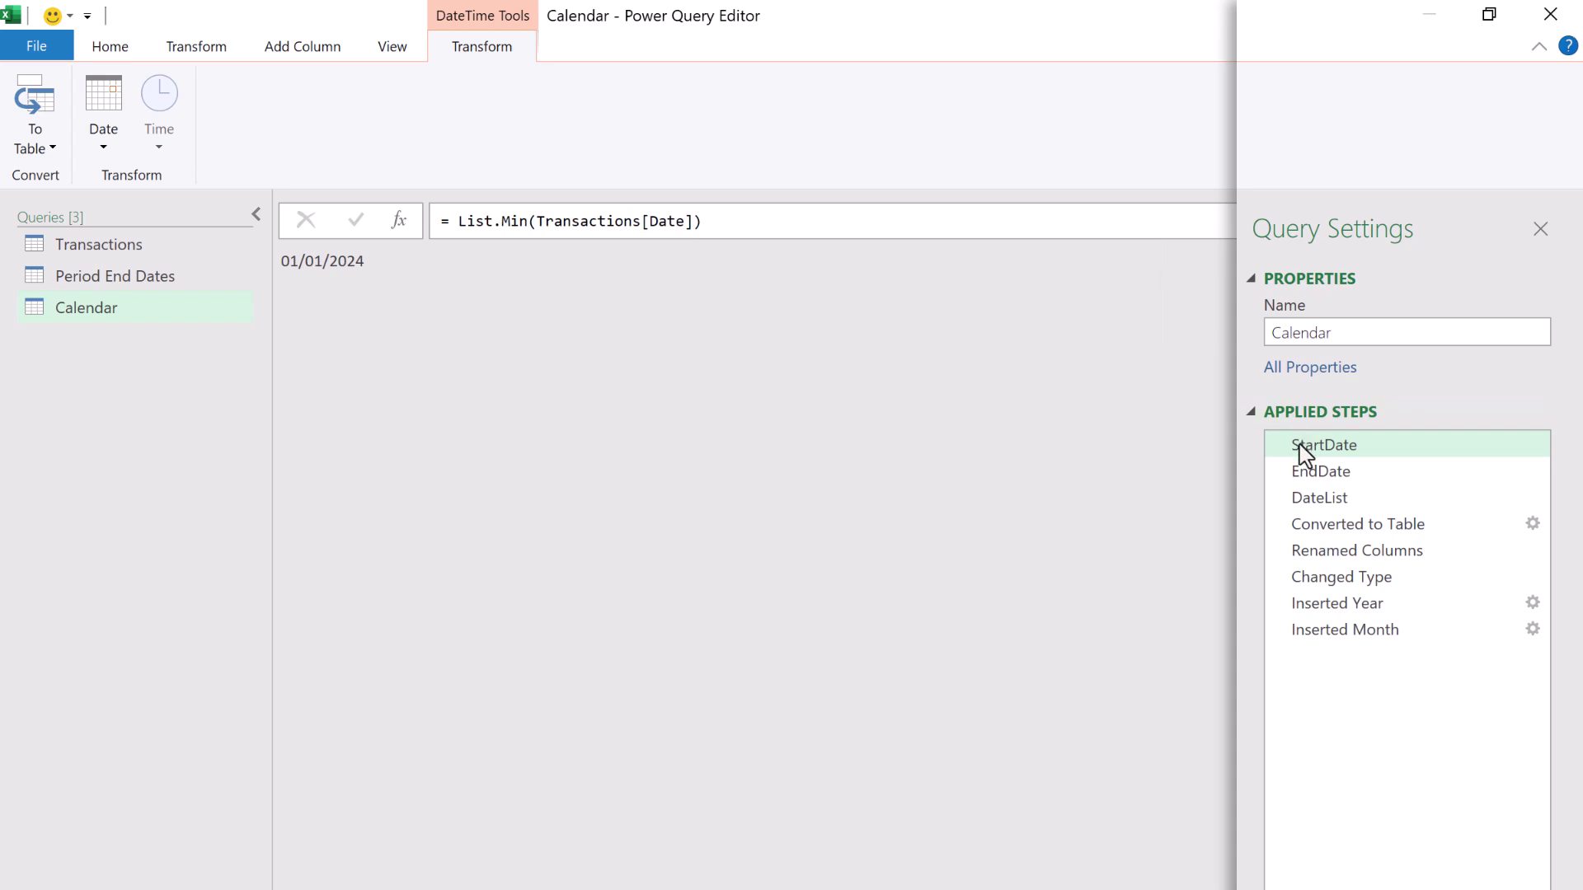
Step: Change the EndDate step formula to =List.Max(Transactions[Date])
left_click(1299, 470)
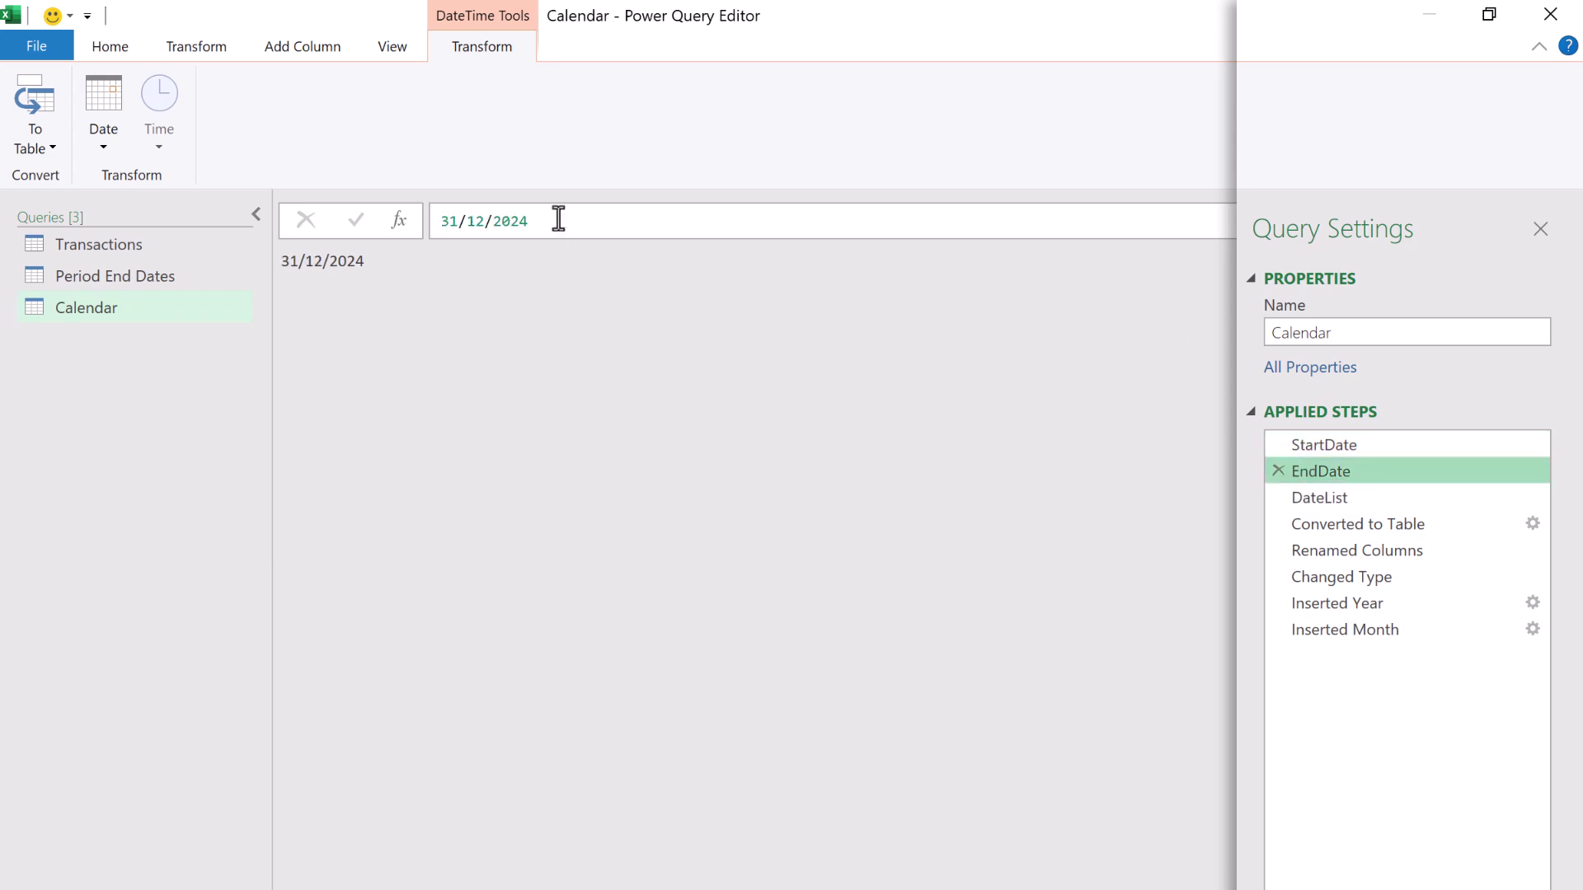
left_click_drag(558, 219, 428, 229)
type("=Li")
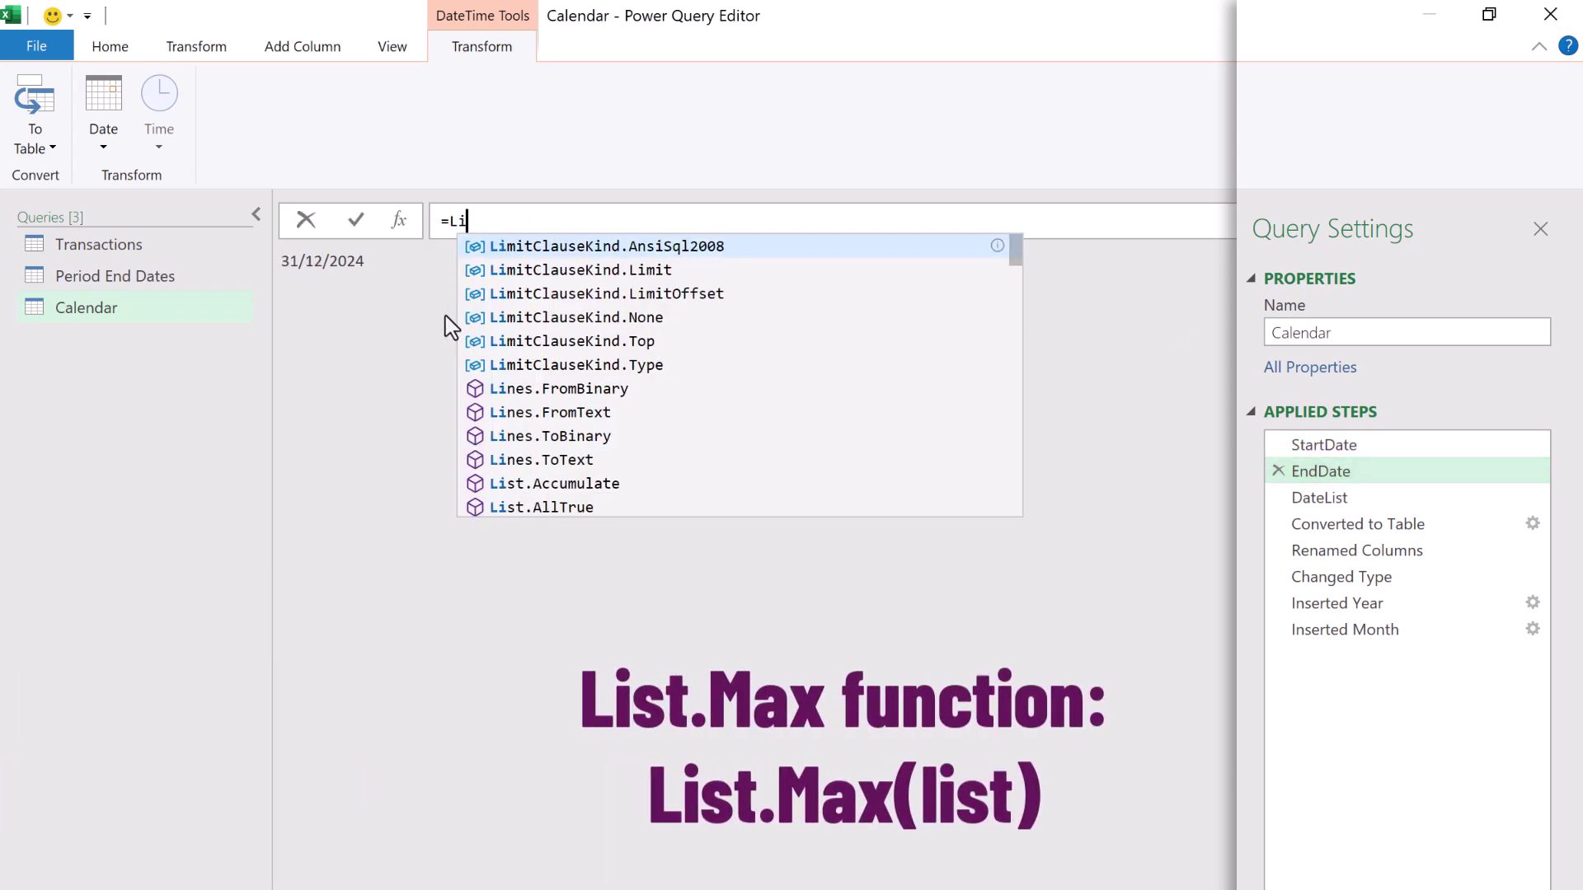
type("st.Max(Transactions")
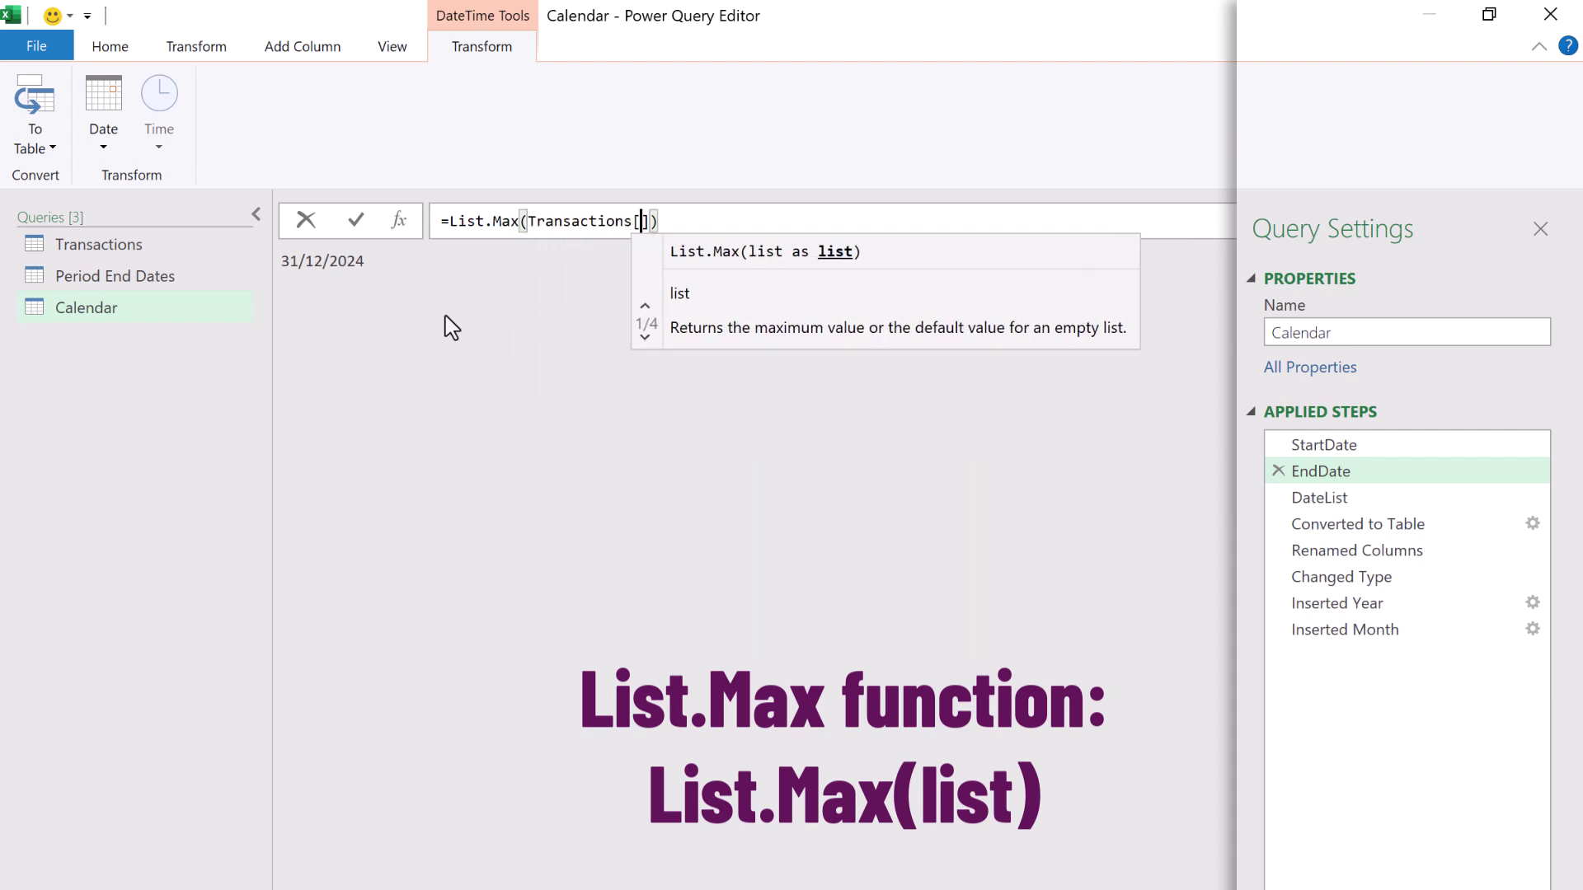
type("[Date]")
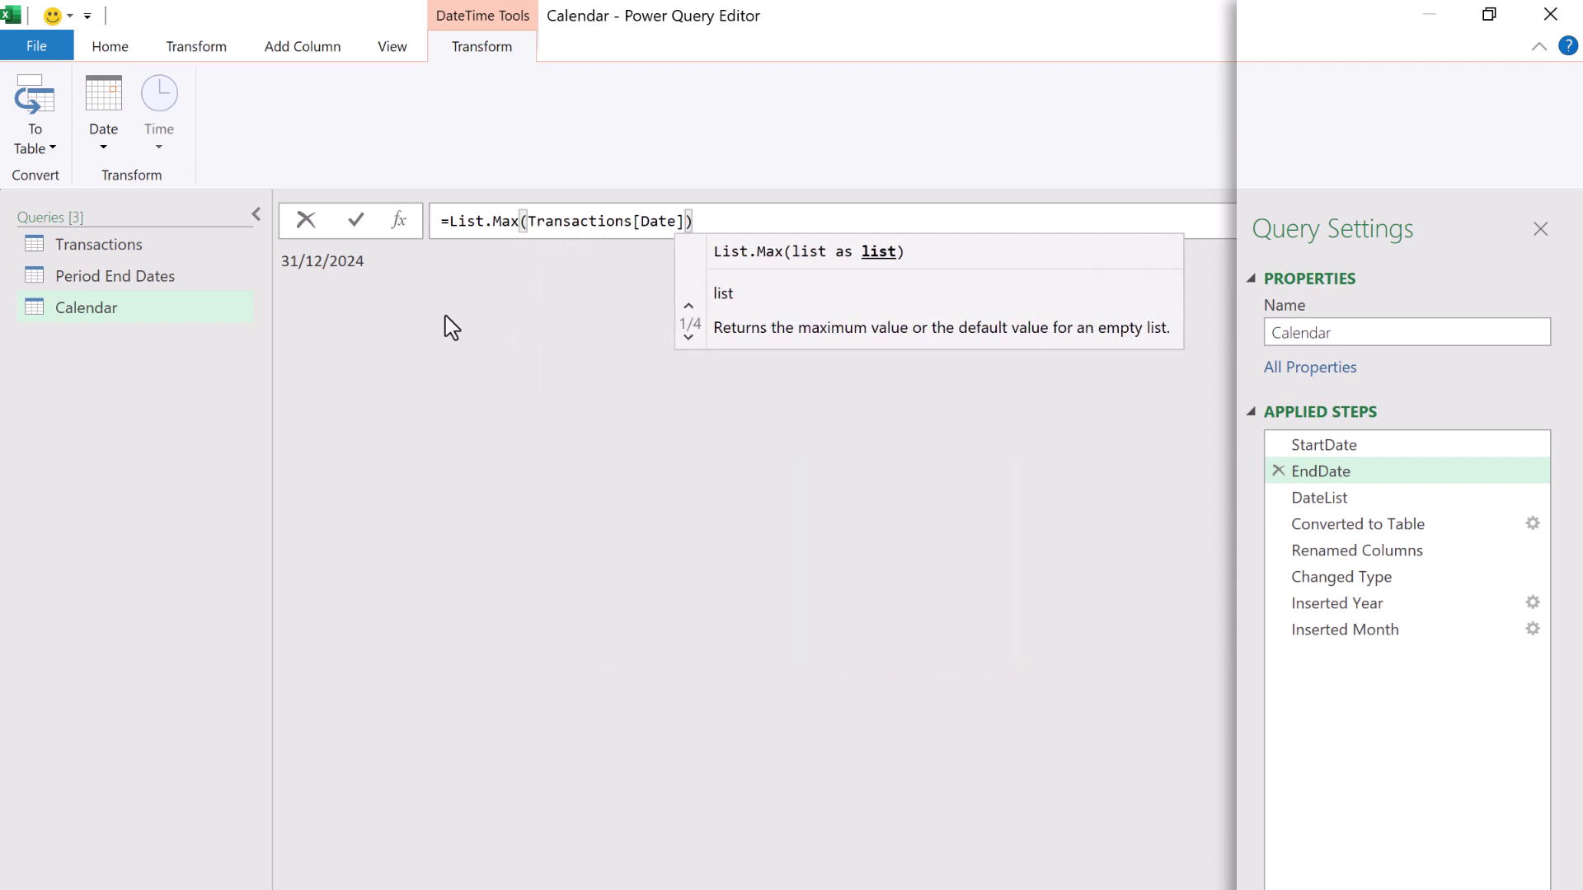
key("Escape")
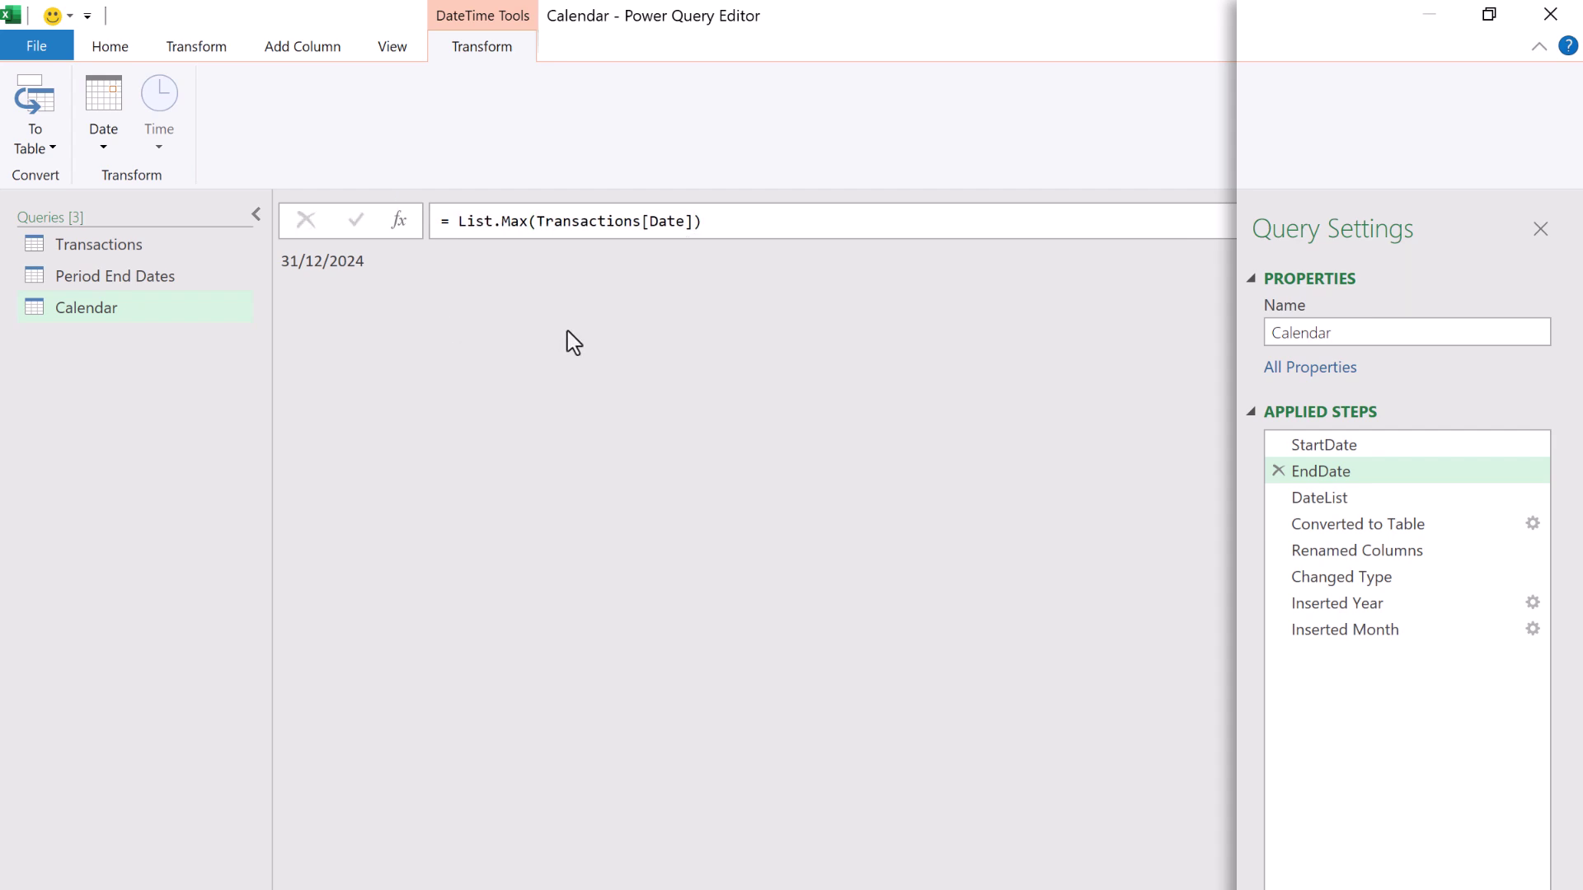
Step: Return to the final Inserted Month step showing Date, Year and Month columns
left_click(1379, 641)
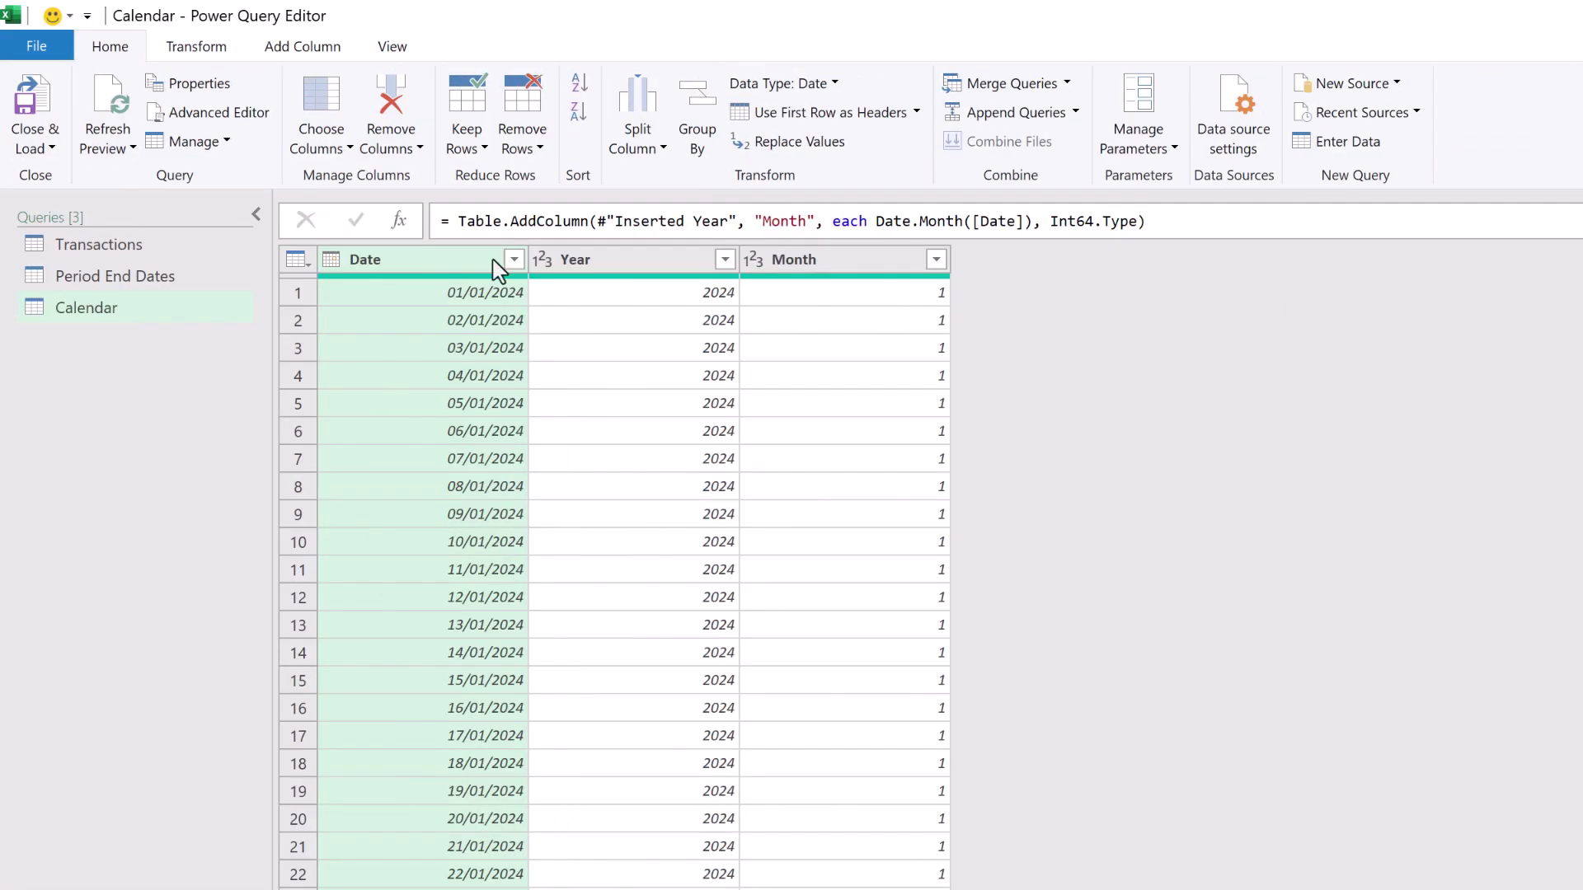
Step: Add a Financial Year custom column with formula Date.Year(Date.AddMonths([Date],9))
left_click(303, 47)
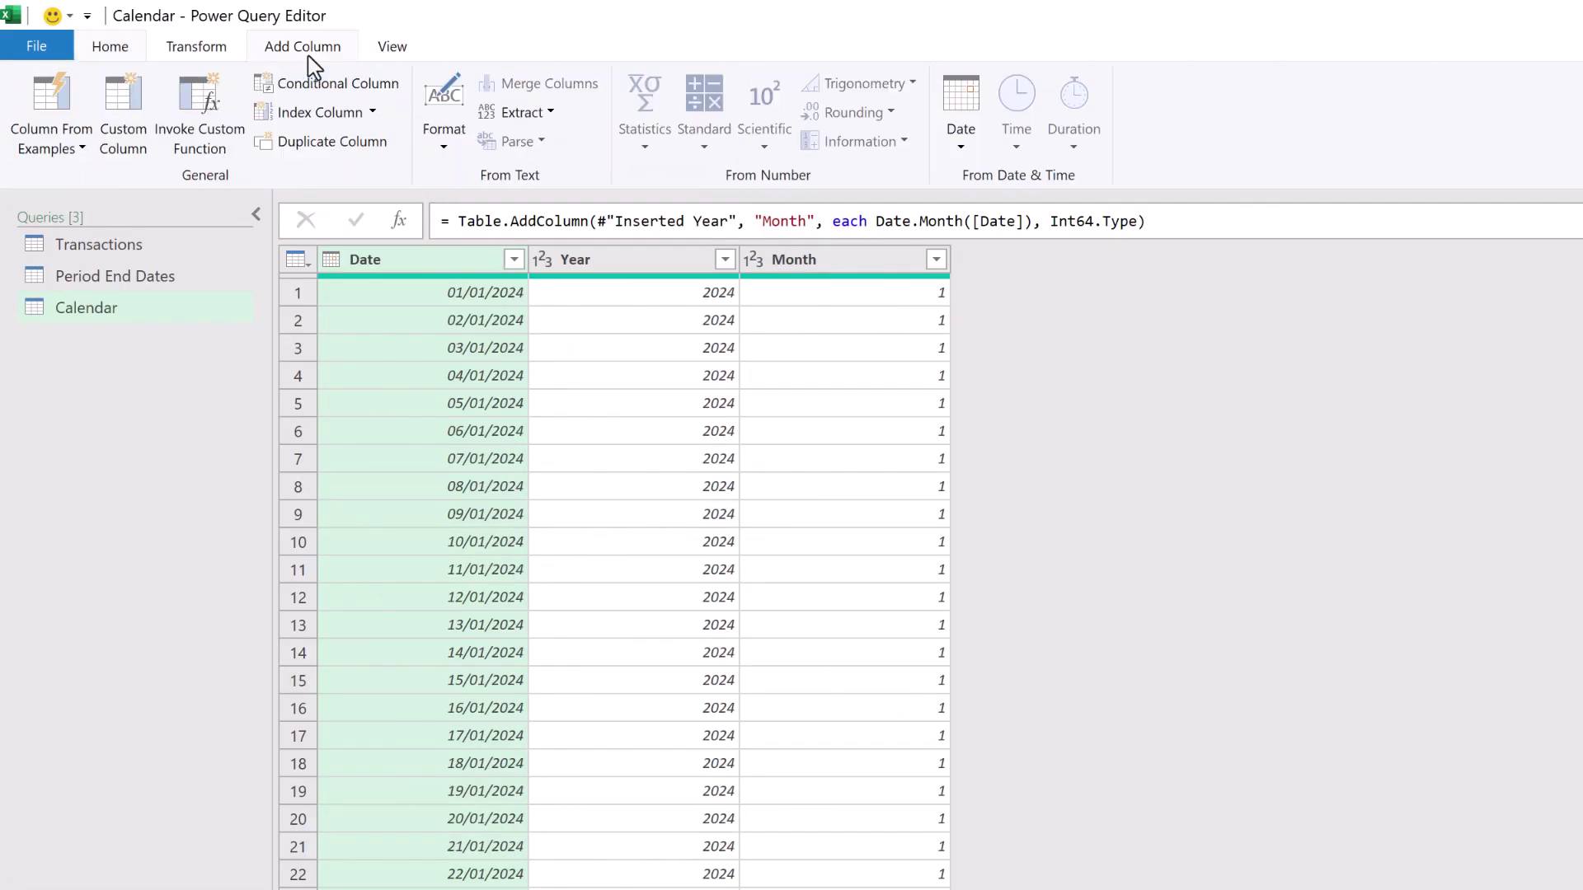
left_click(123, 115)
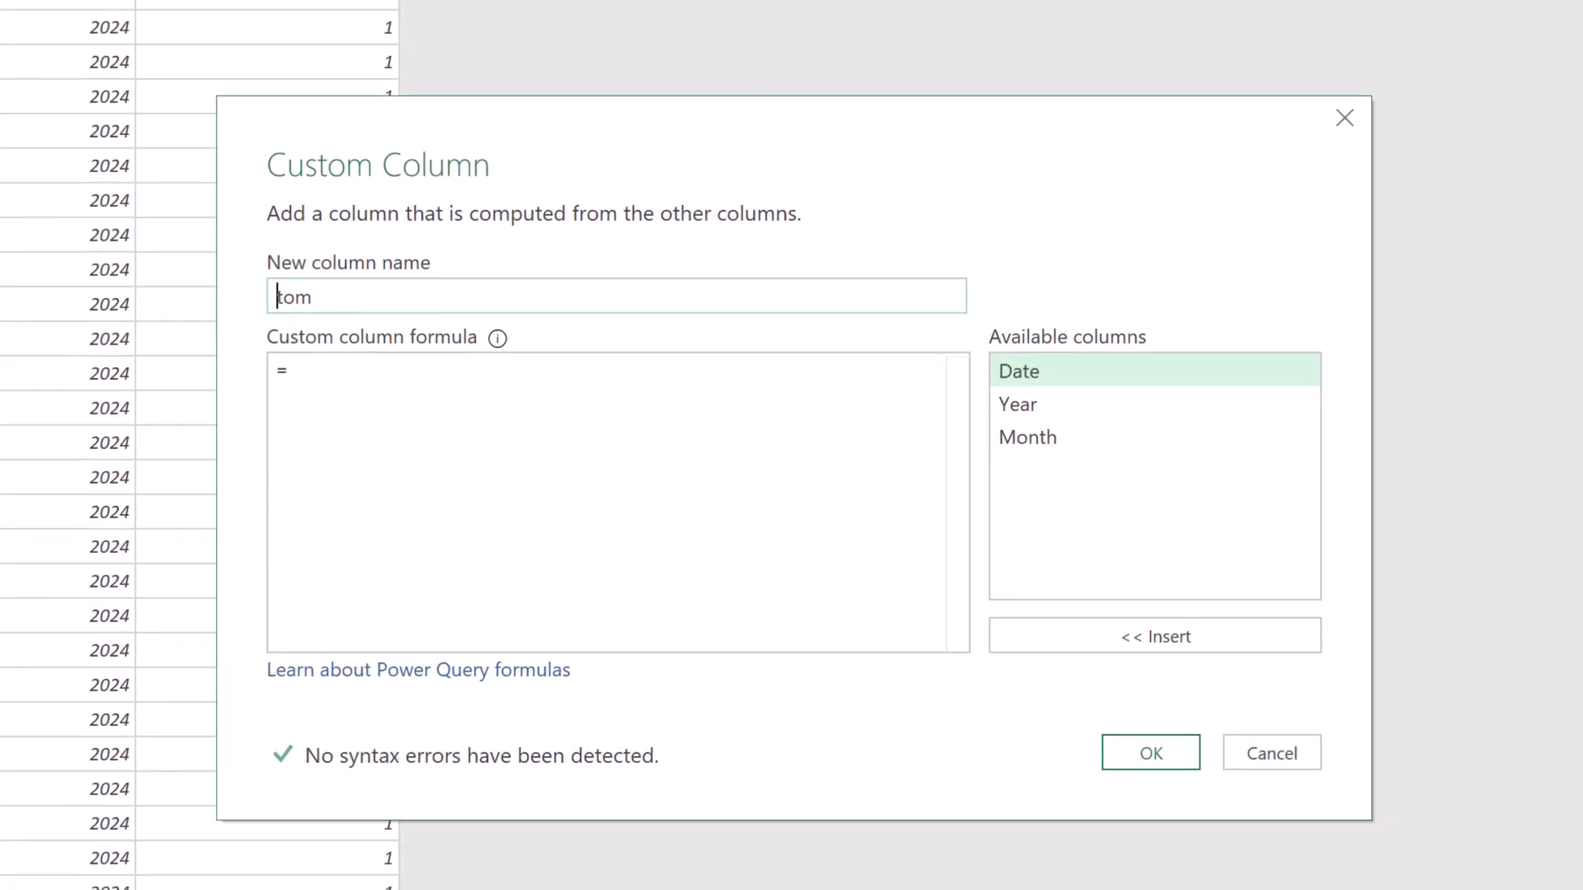
type("Financi")
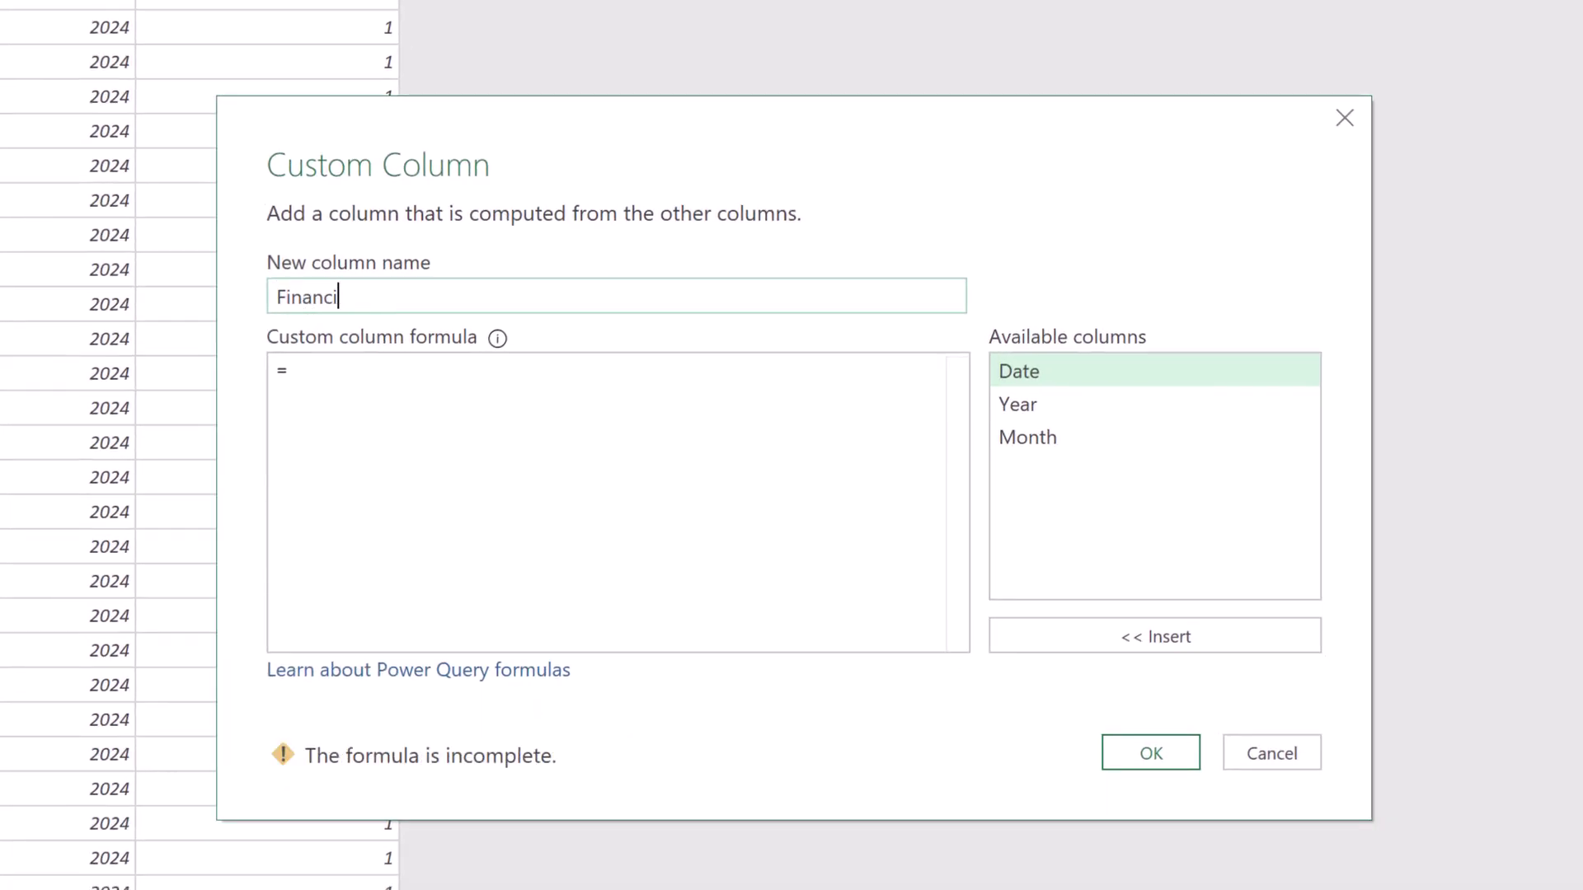
type("al Year")
key("Tab")
type("Da")
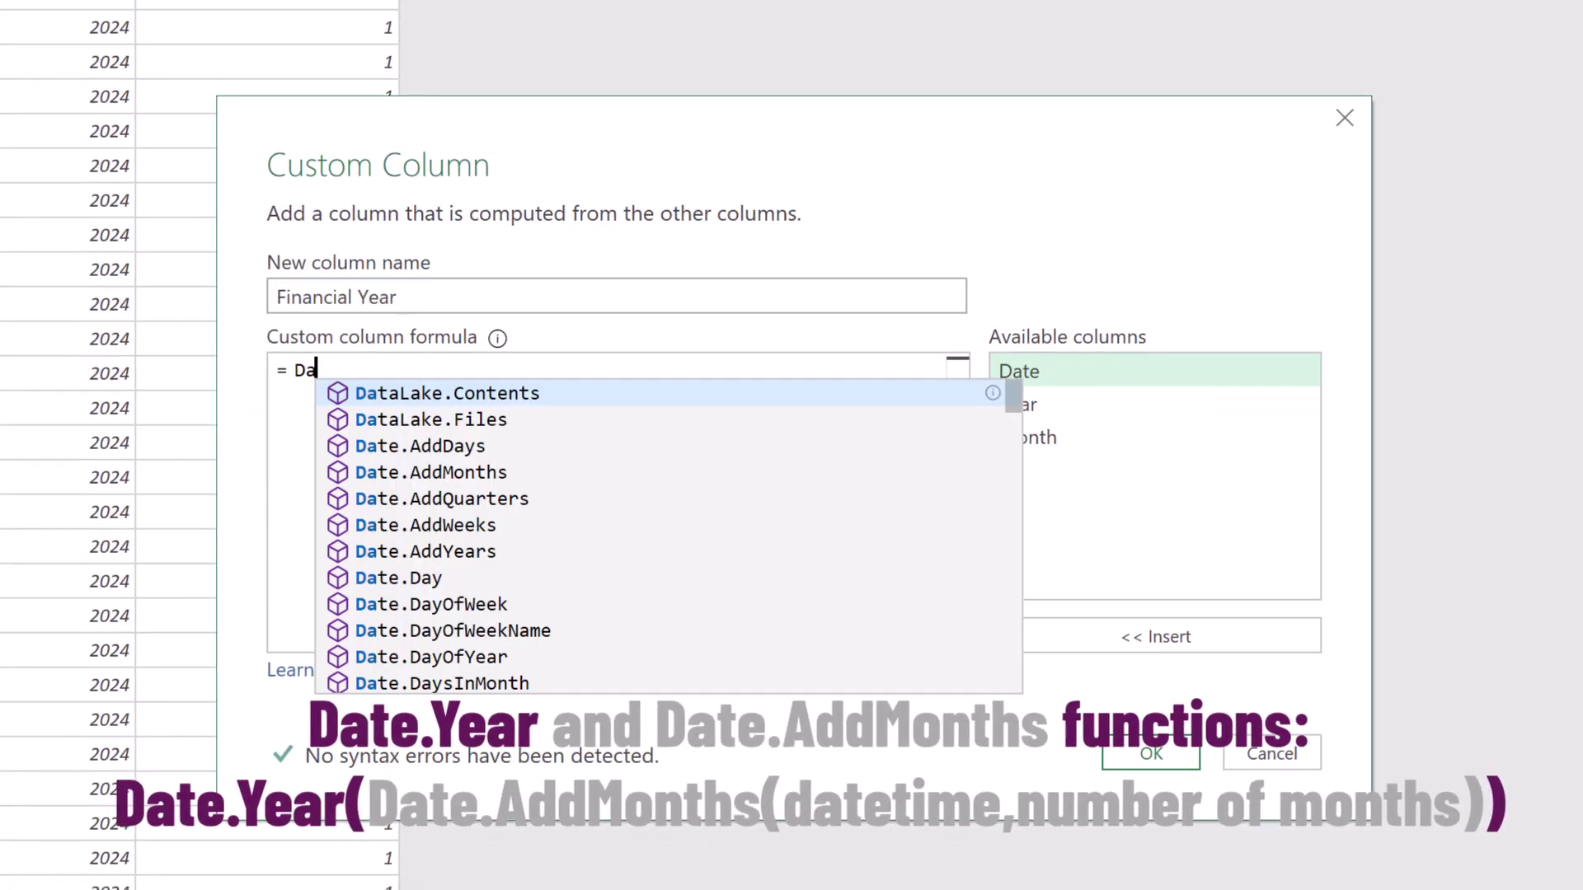
type("te.Year")
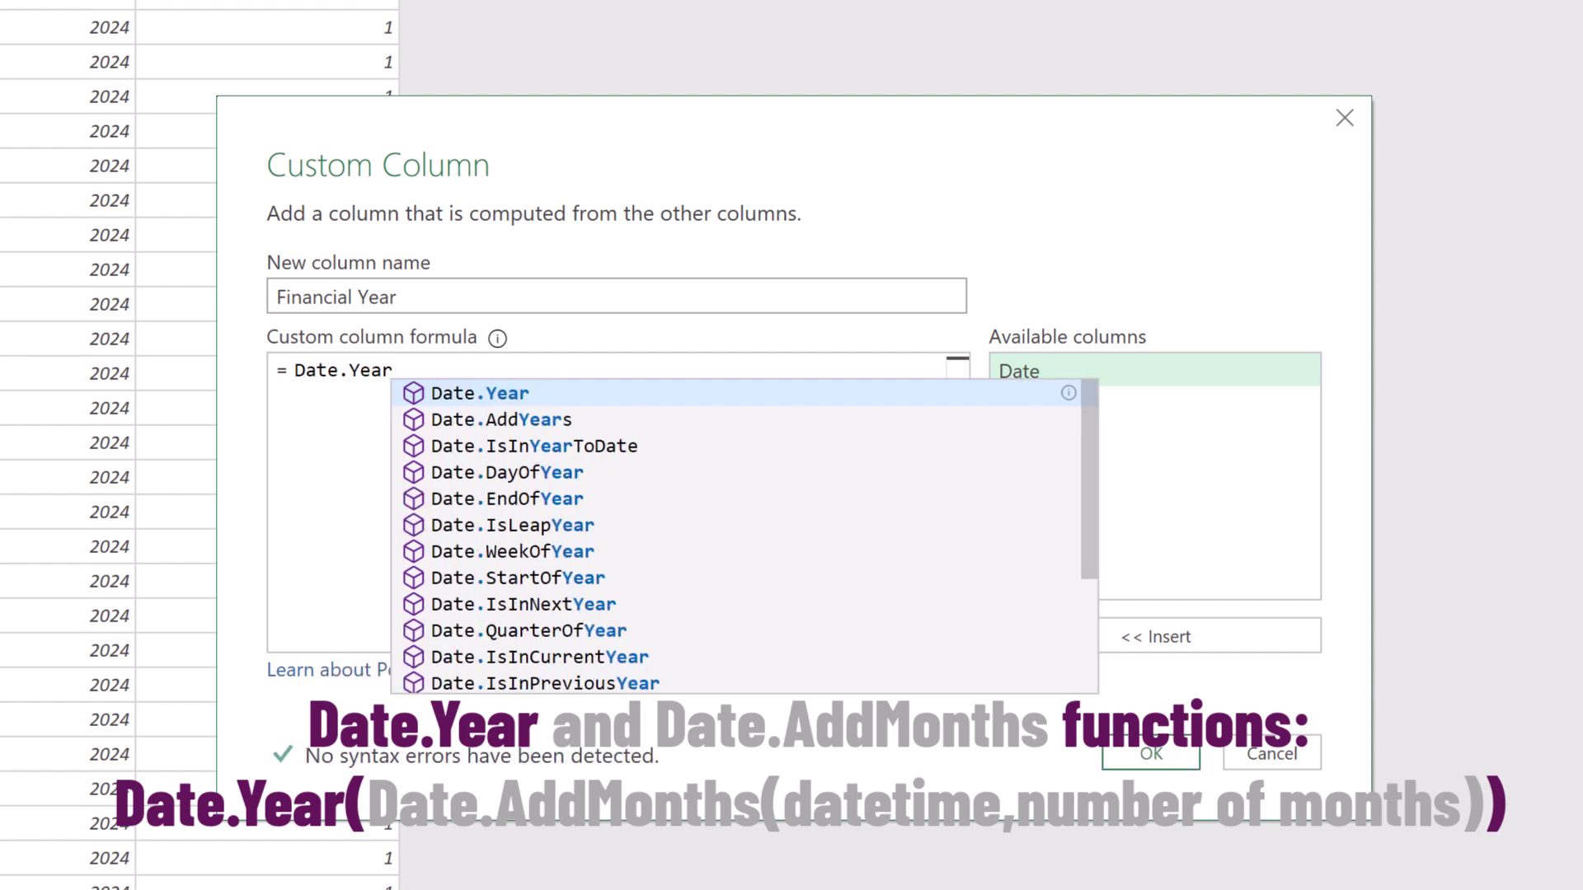
type("(")
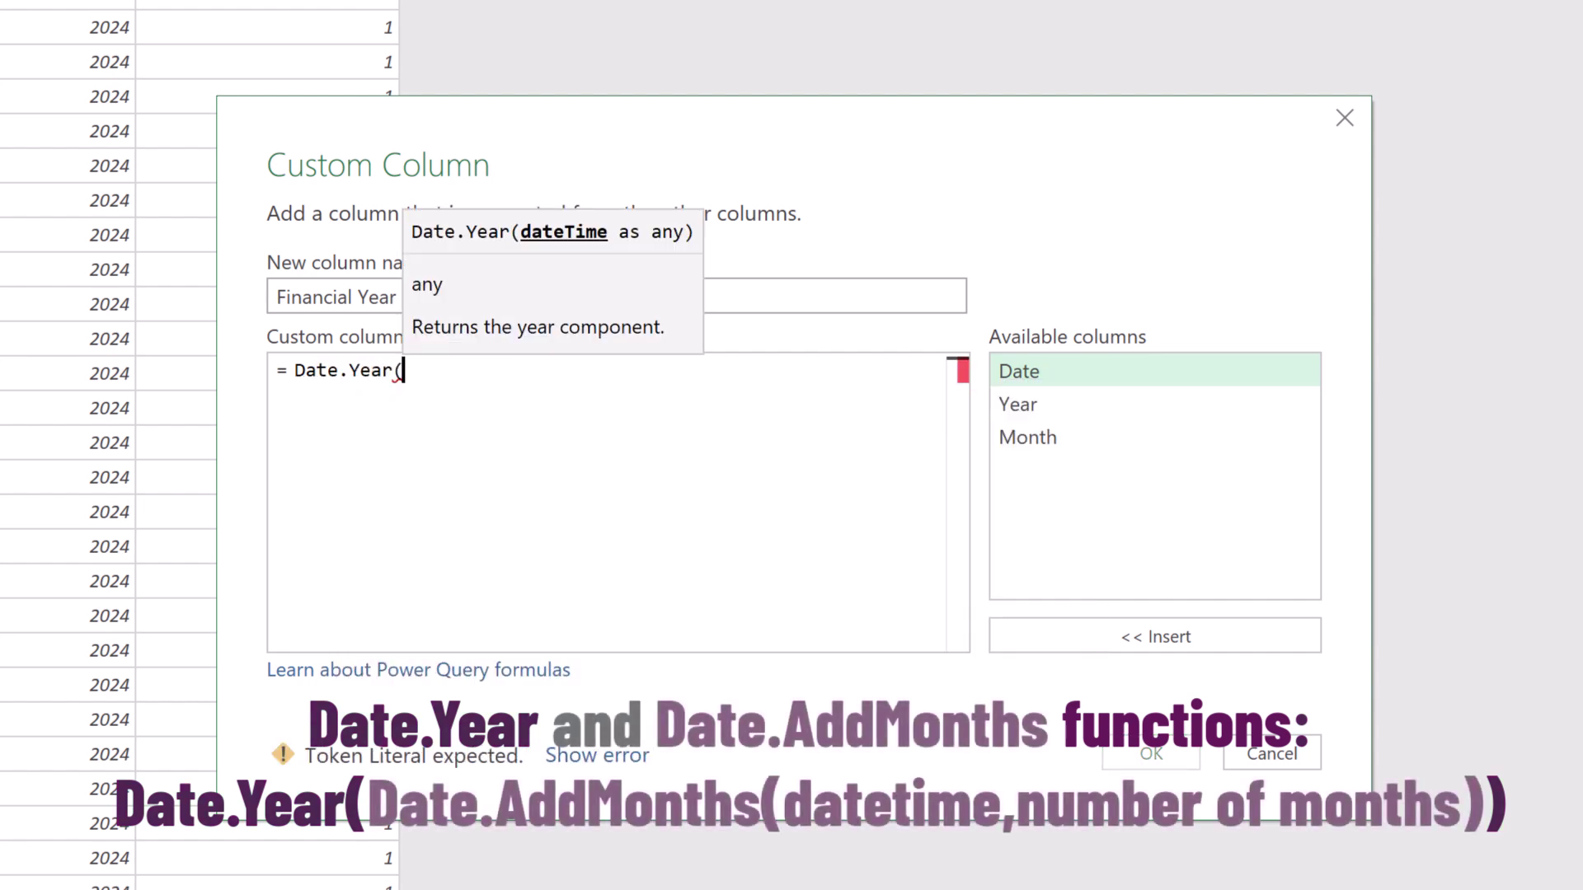
type("Date.AddMonths([Date],")
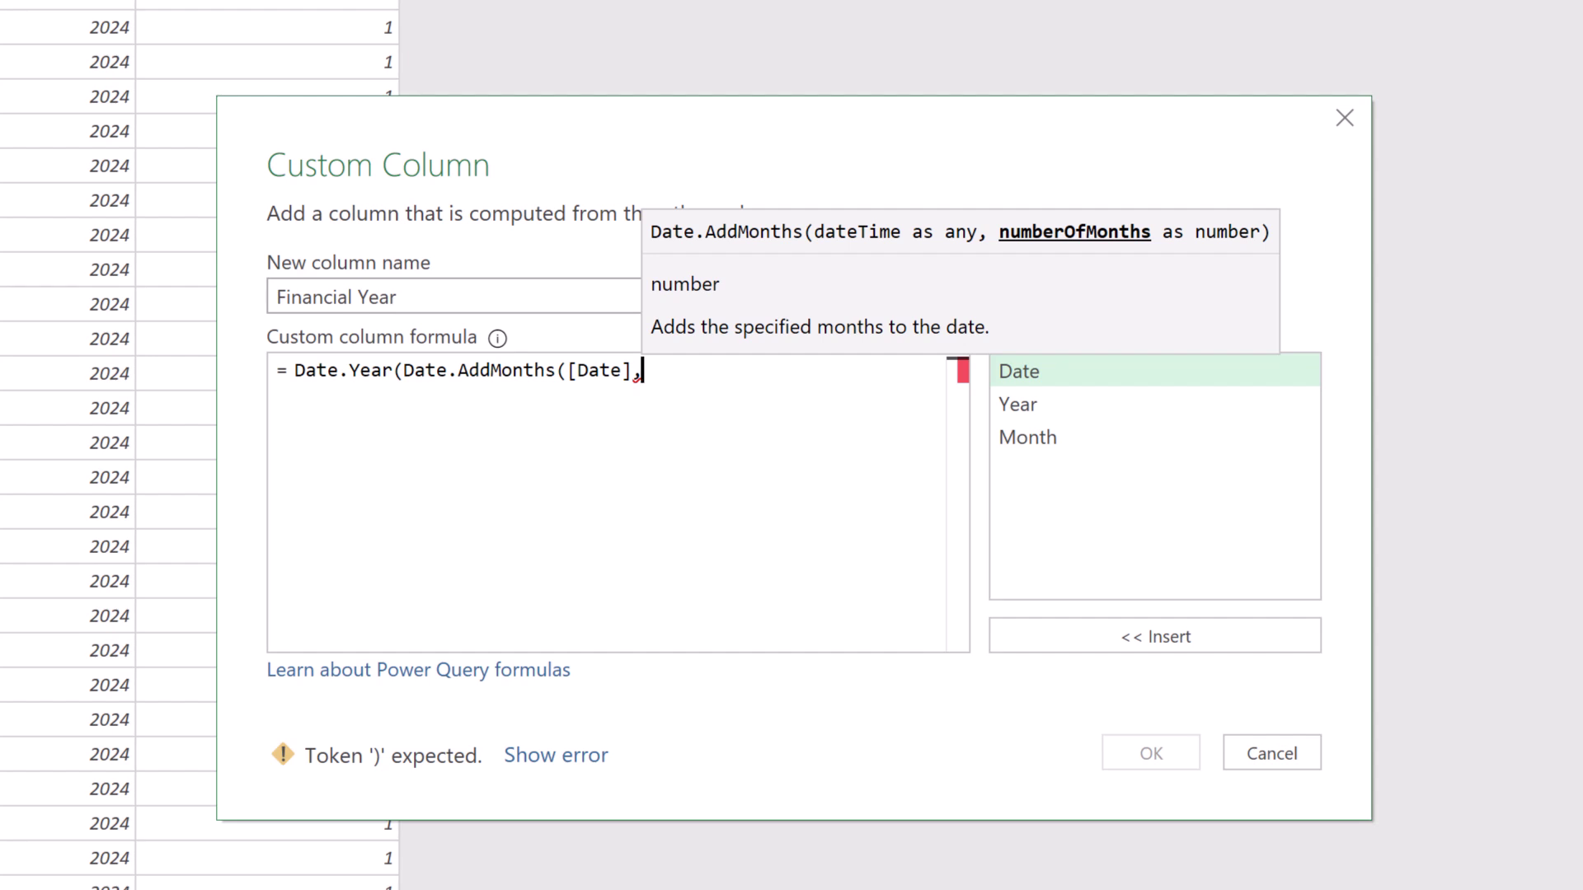
type("9")
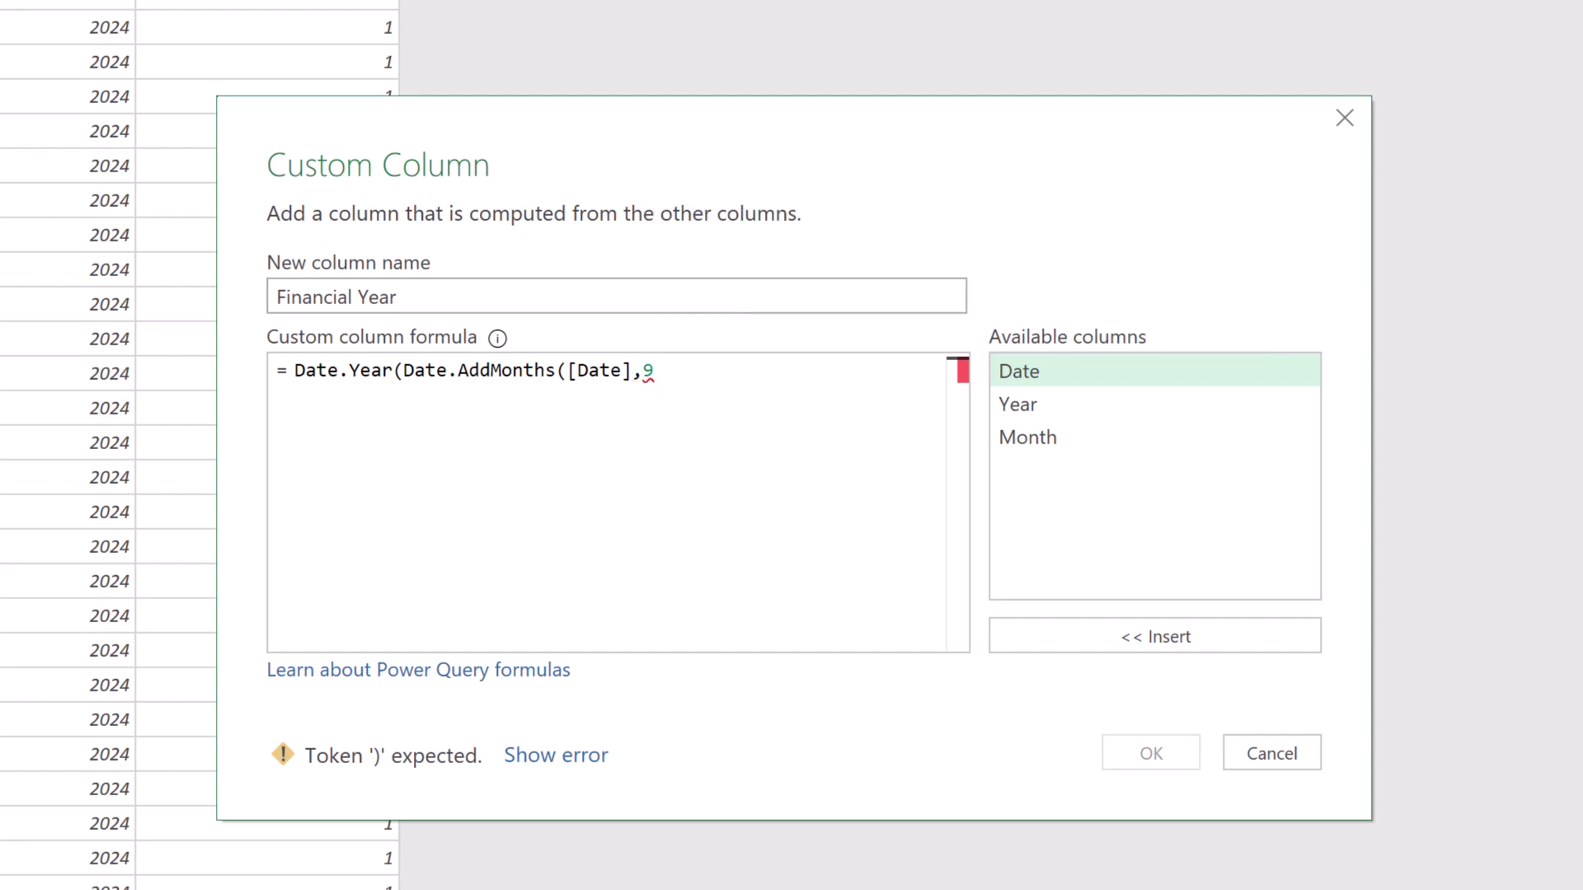
type("))")
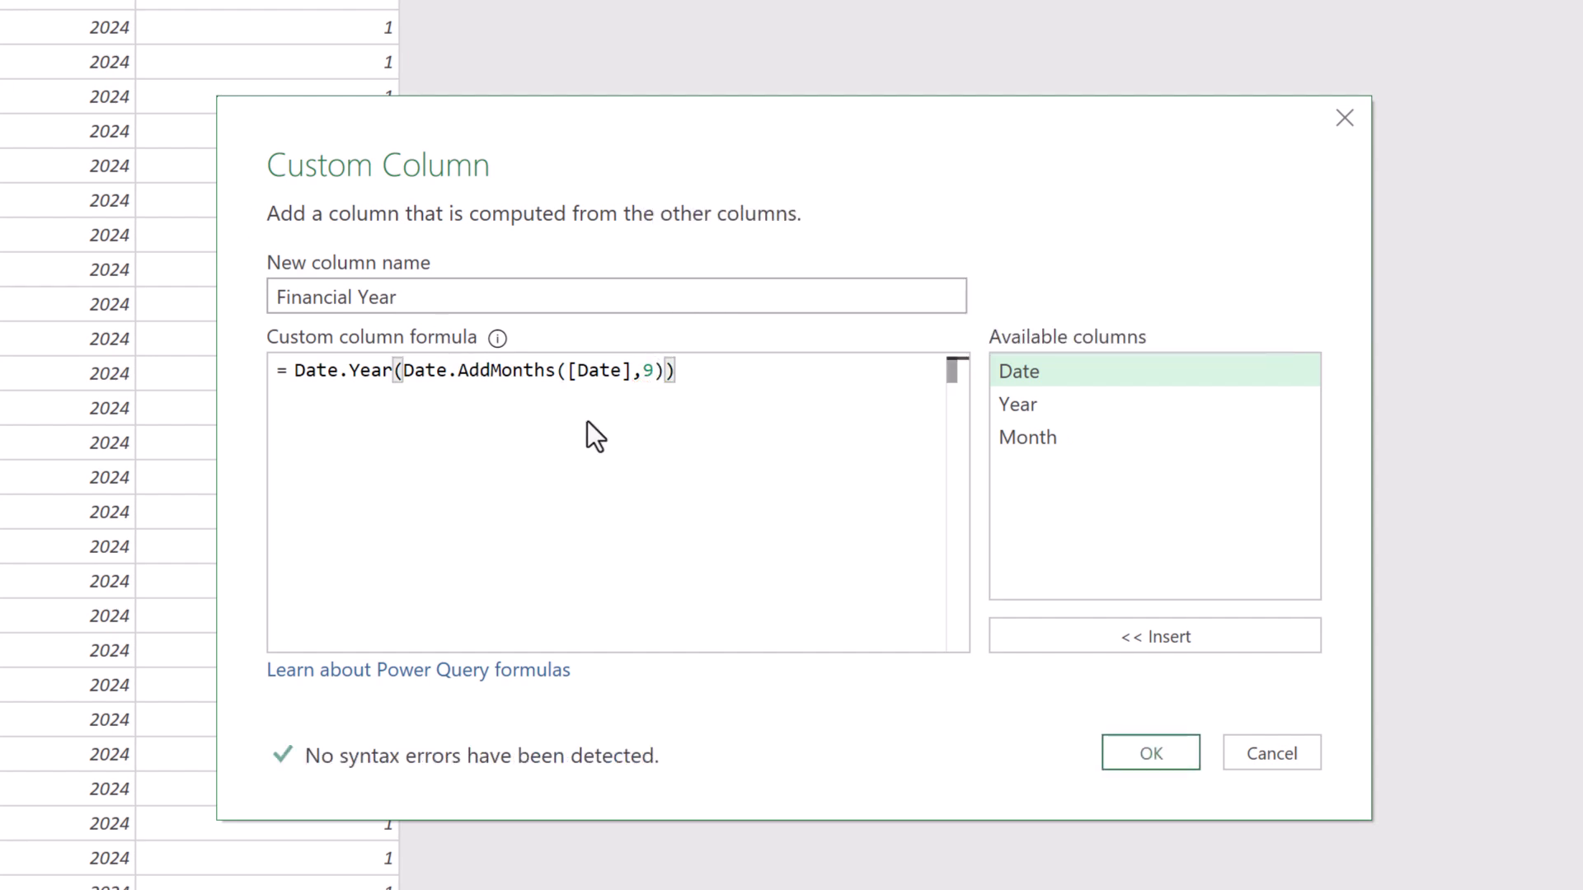
left_click(1146, 763)
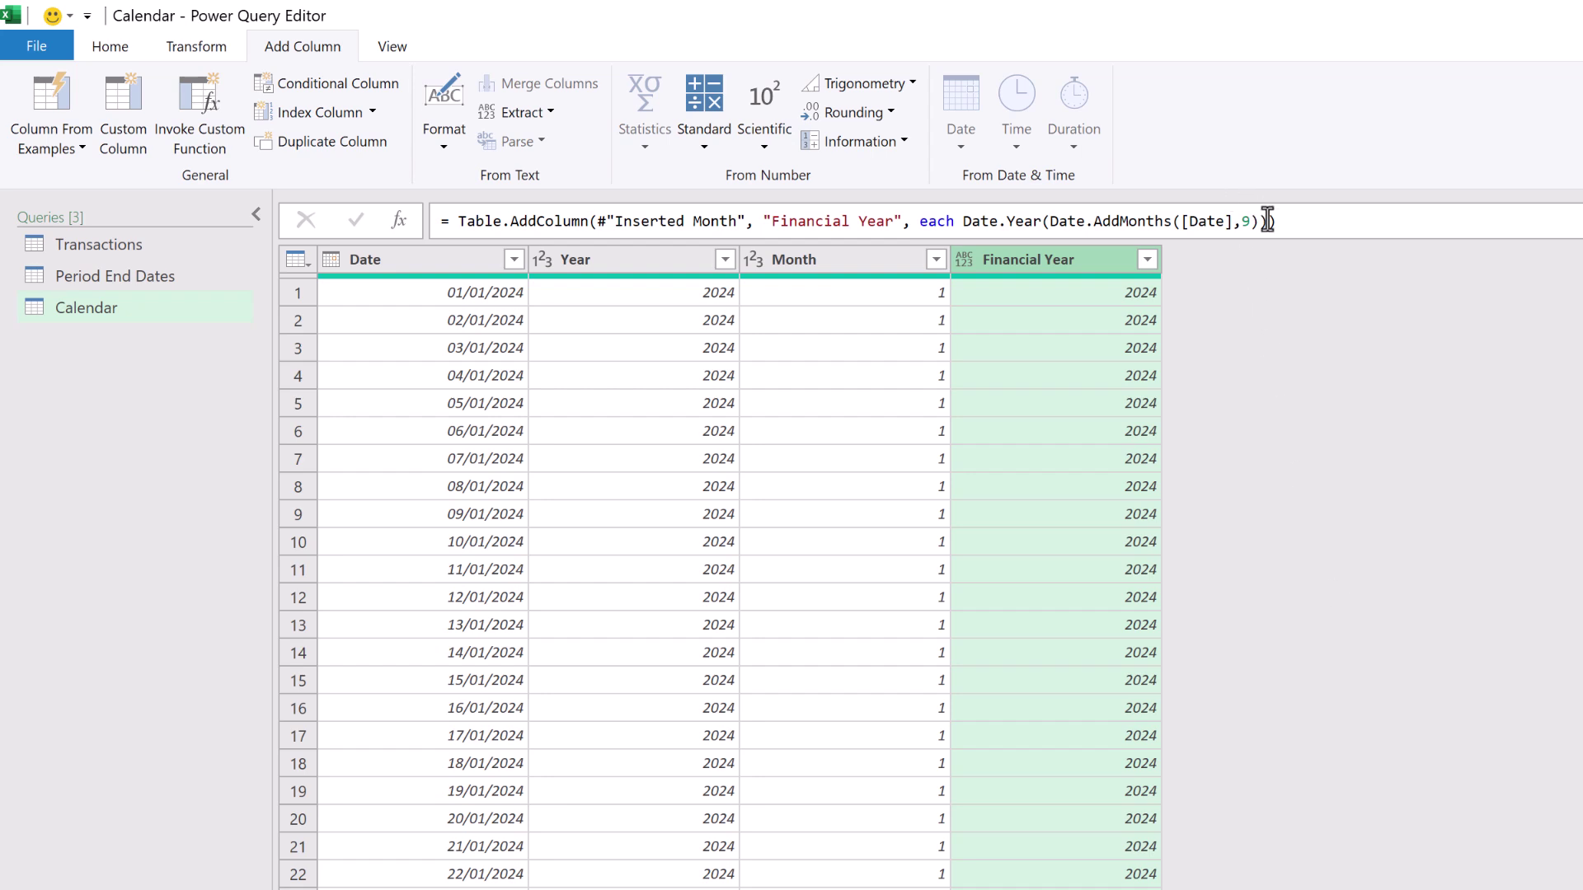
Step: Add Int64.Type to the Financial Year step formula to make it whole-number
left_click(1266, 221)
key("Left")
type(",")
type("Int64.")
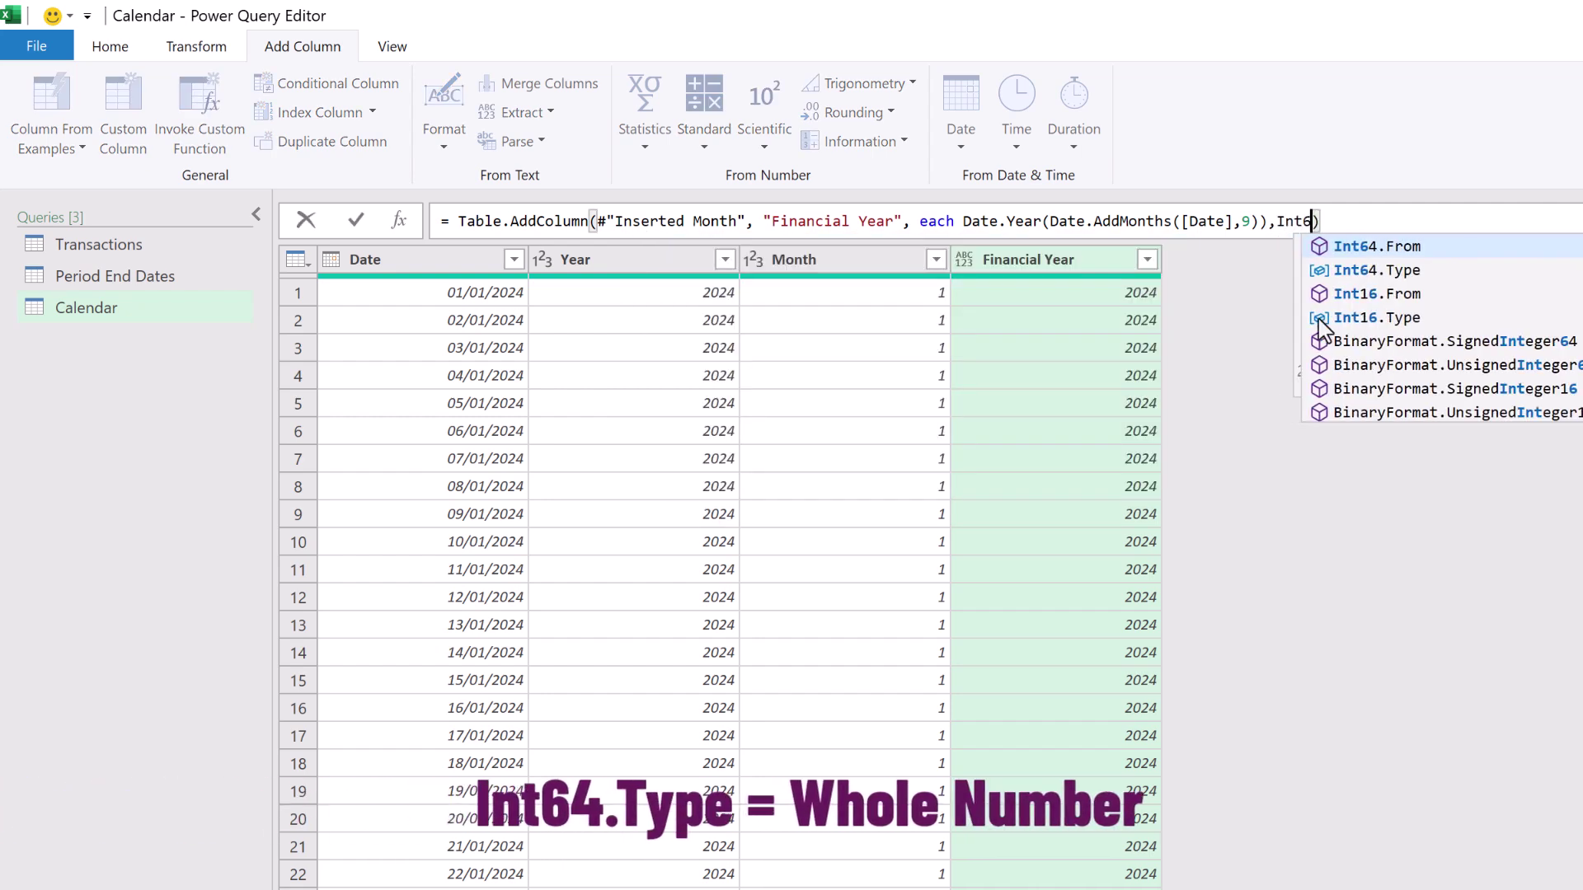
type("Type")
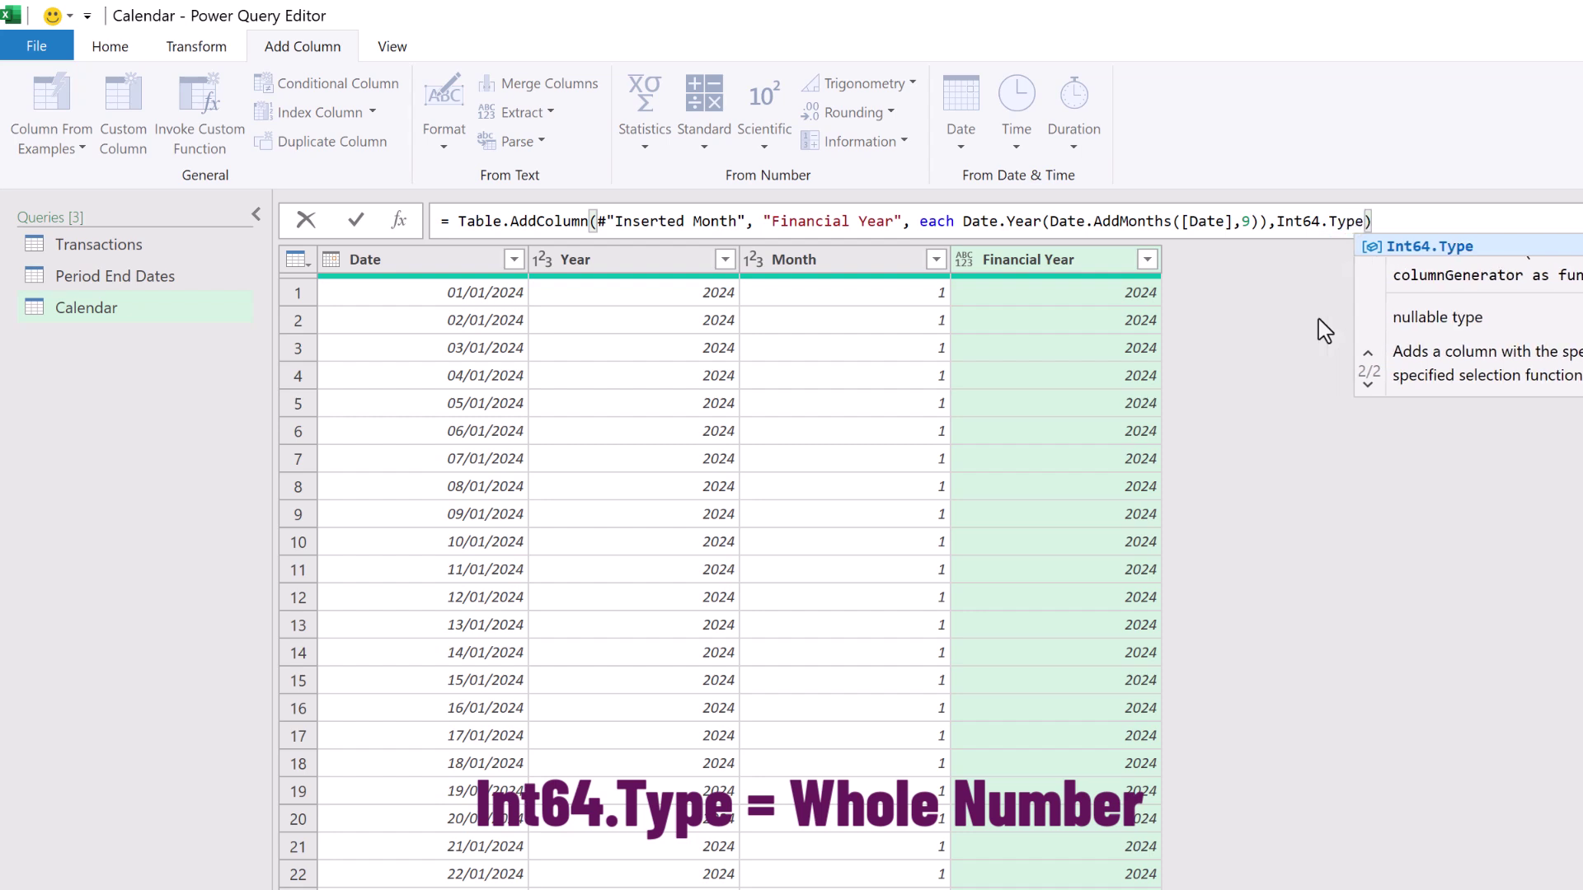
key("Return")
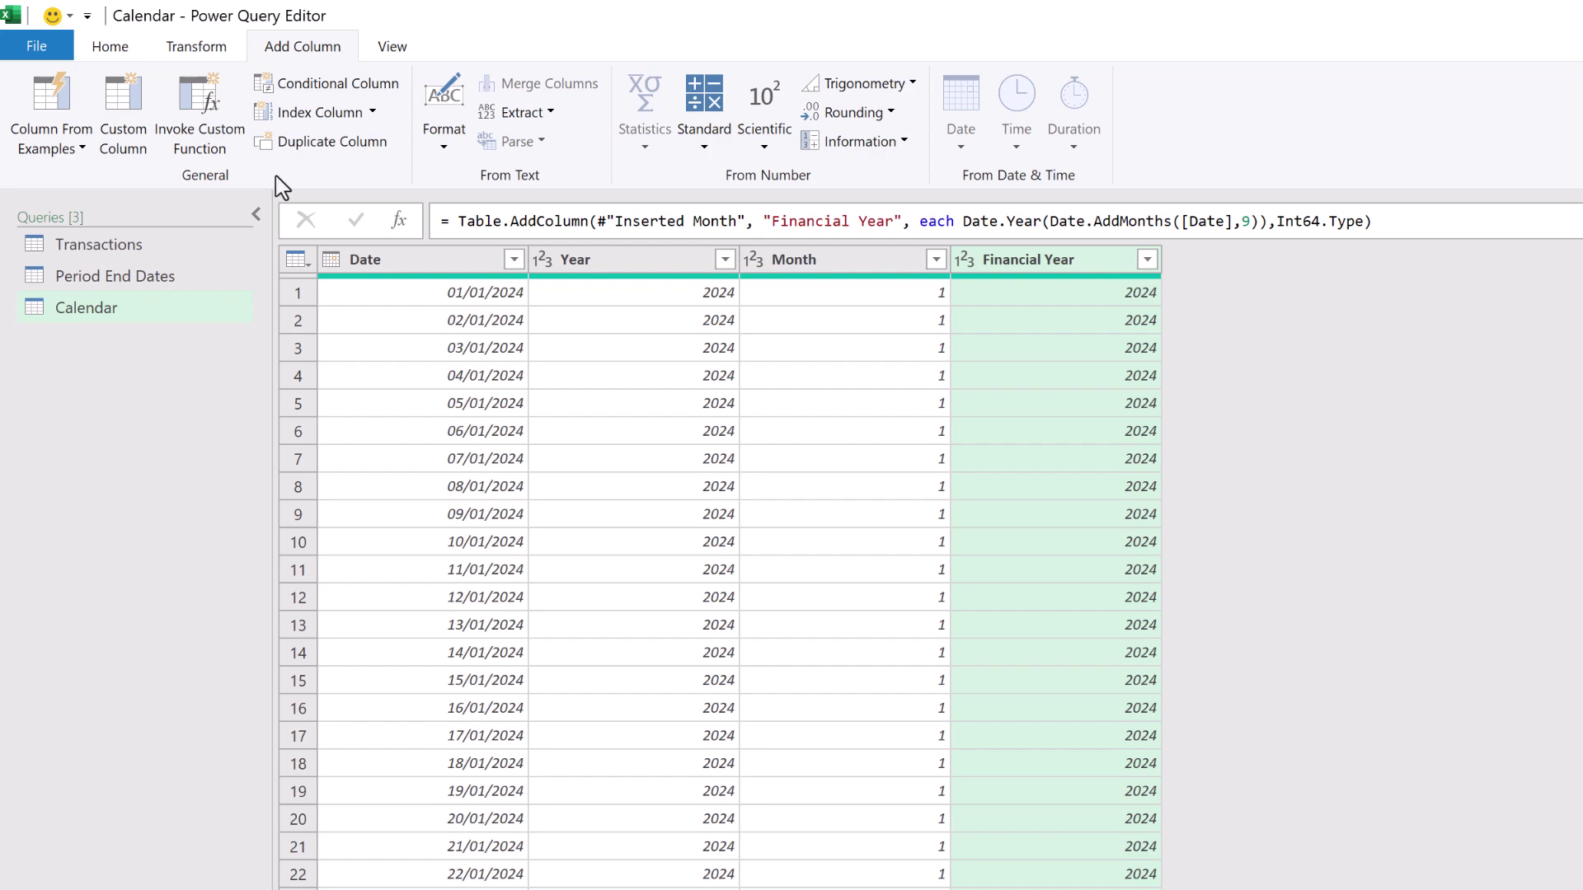
Step: Start a Financial Period custom column with formula Date.Month(Date.AddMonths([Date],9))
left_click(144, 107)
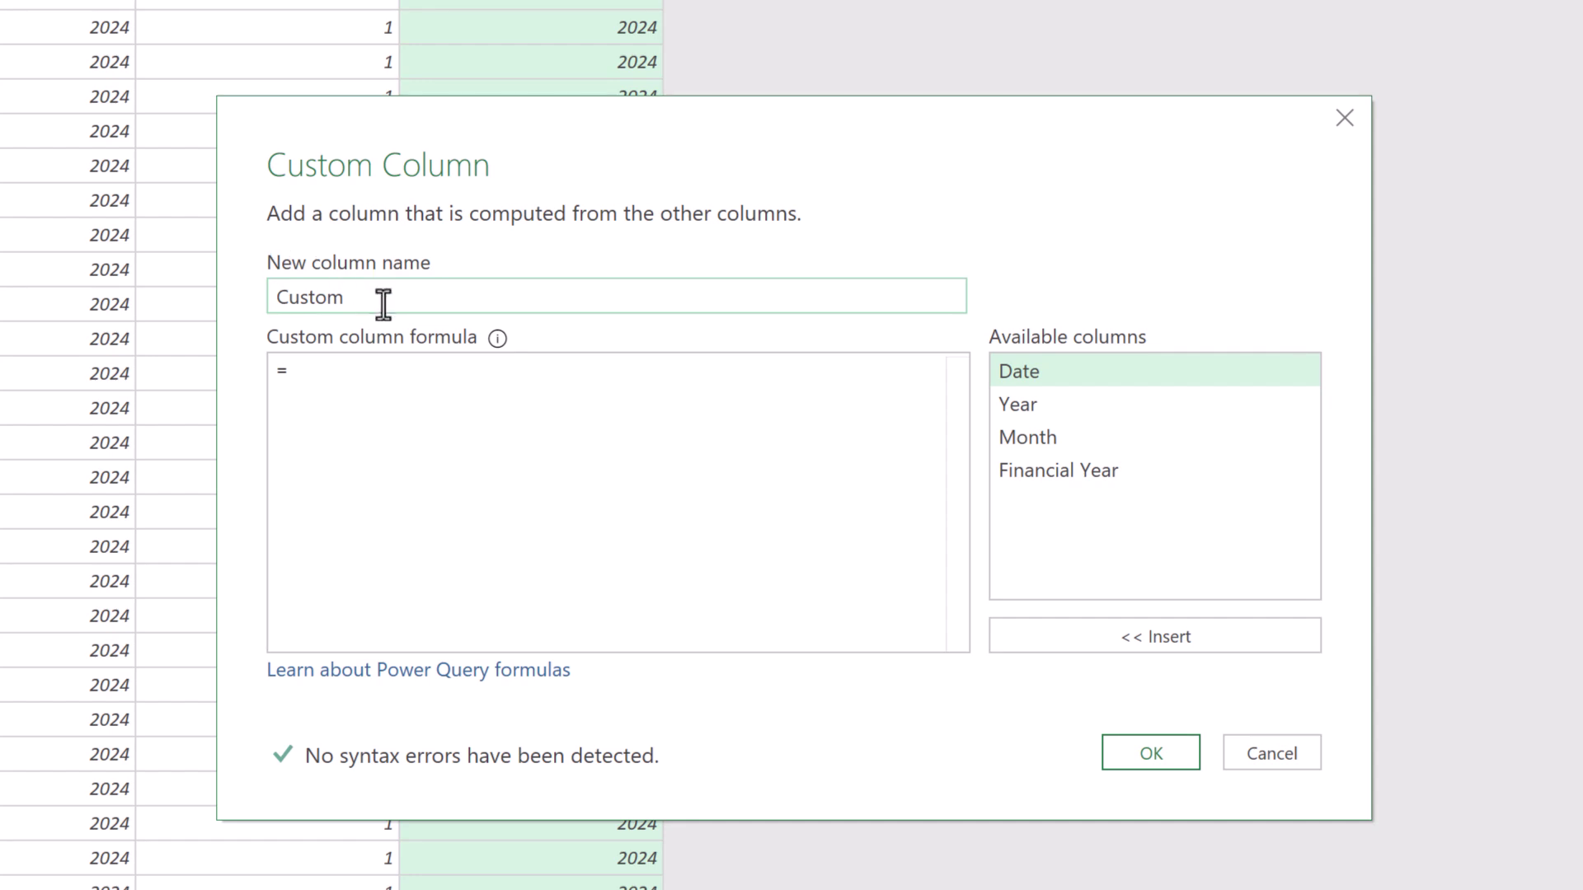
double_click(384, 304)
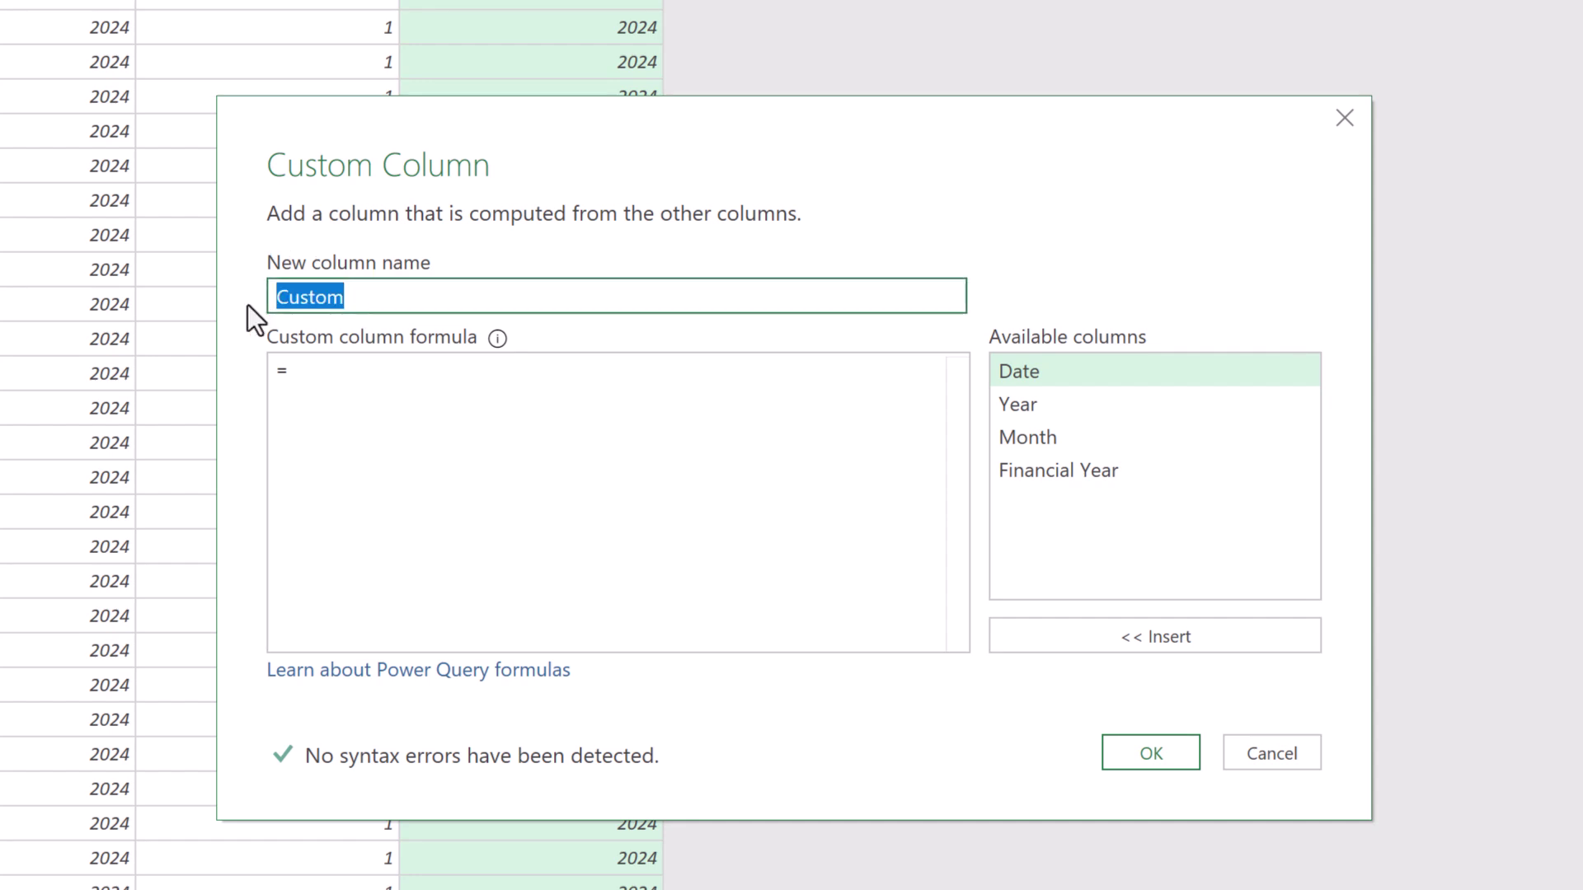
type("Financial Period")
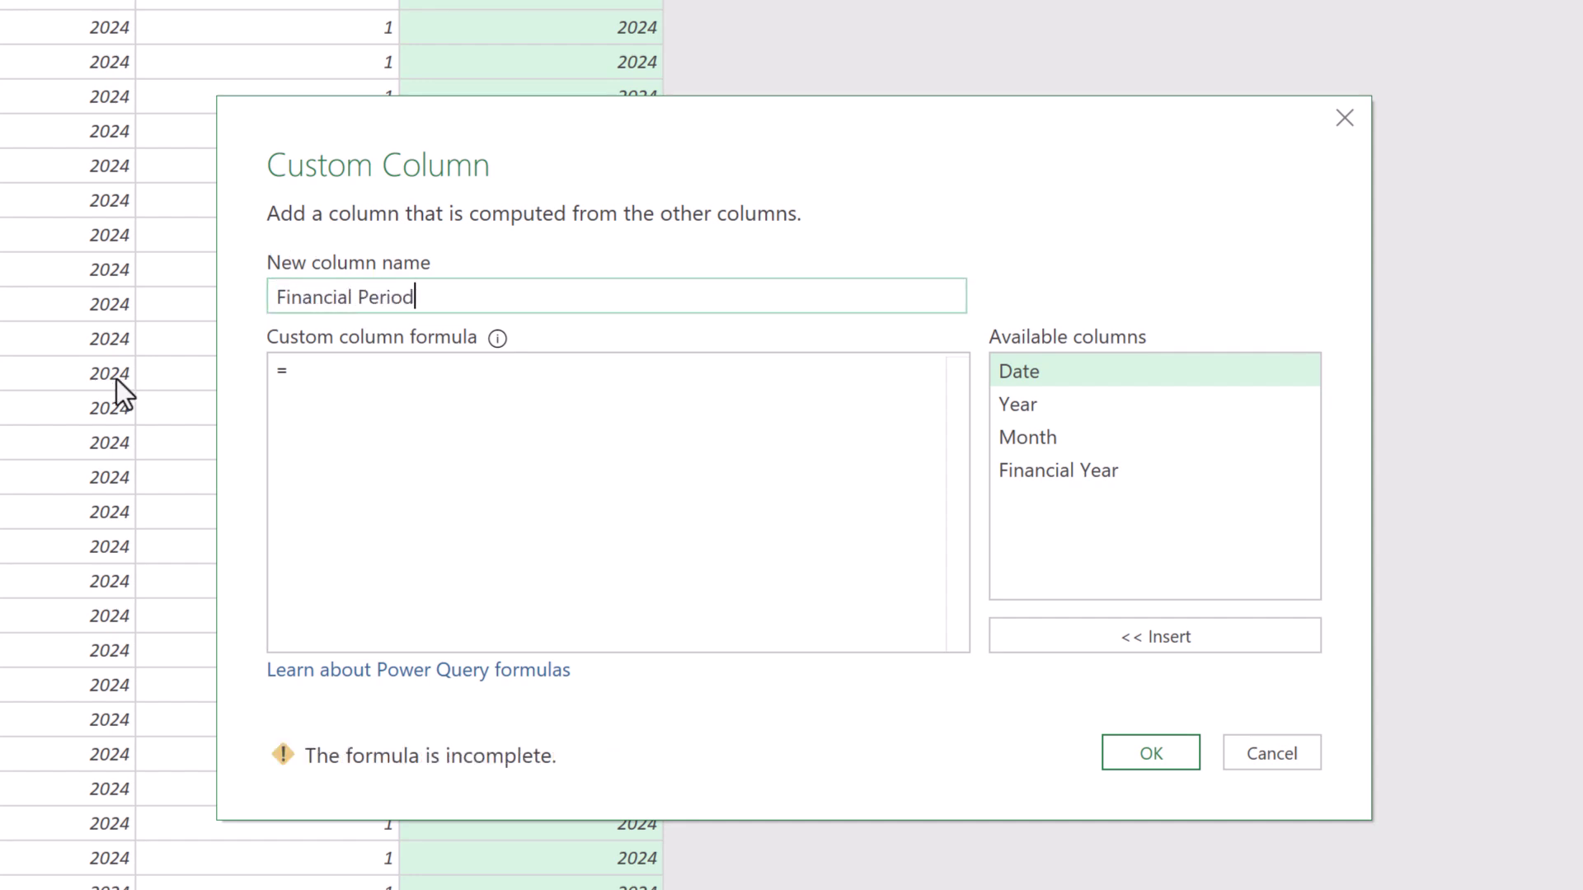
key("Tab")
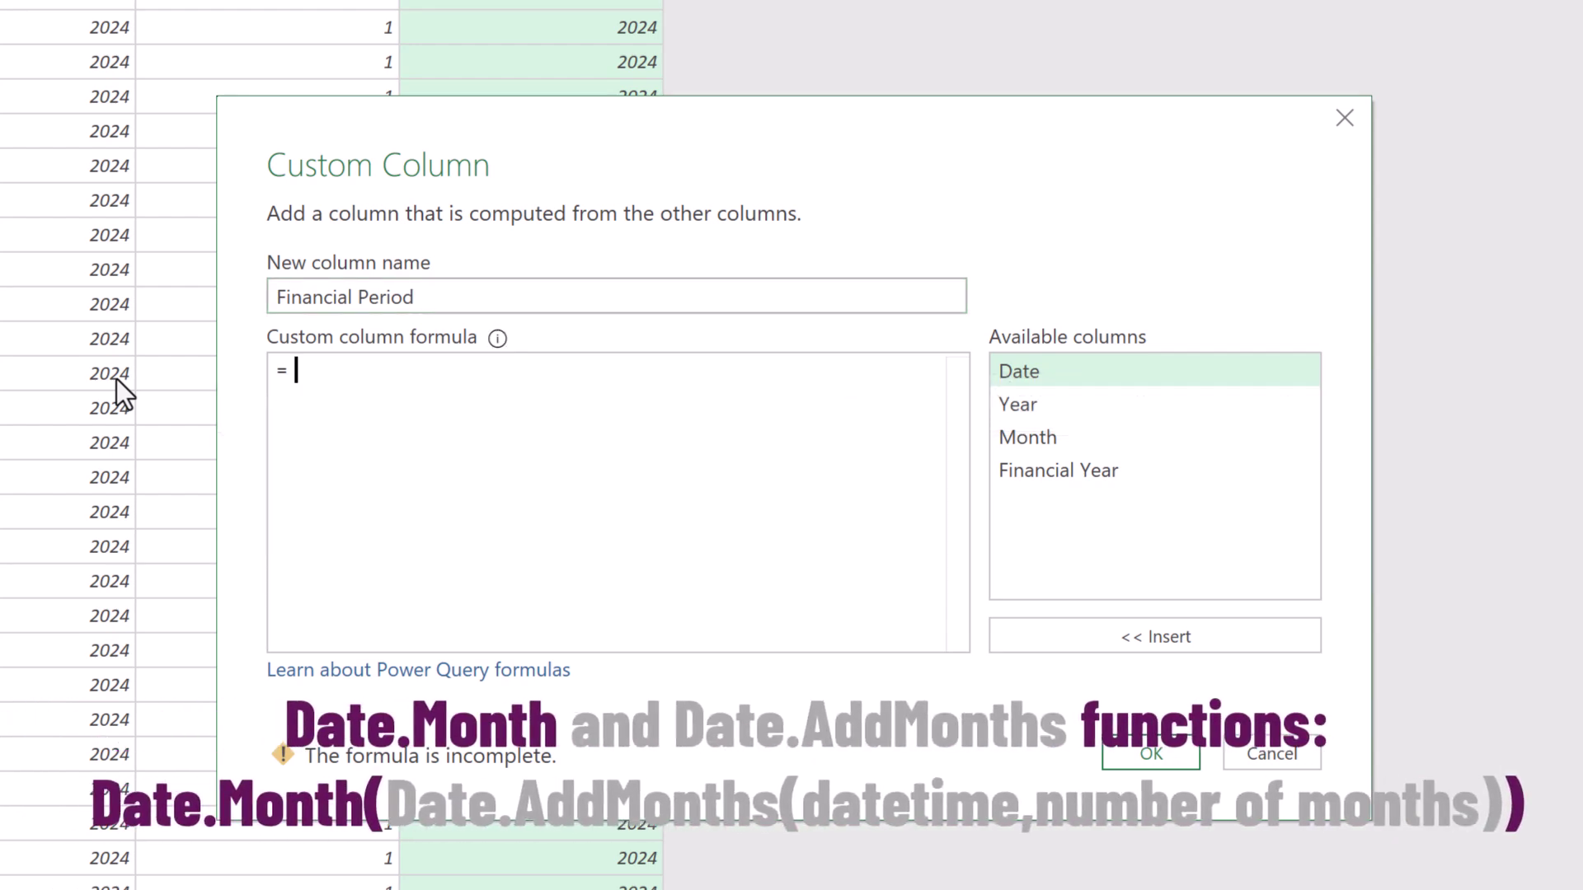
type("Date.Mo")
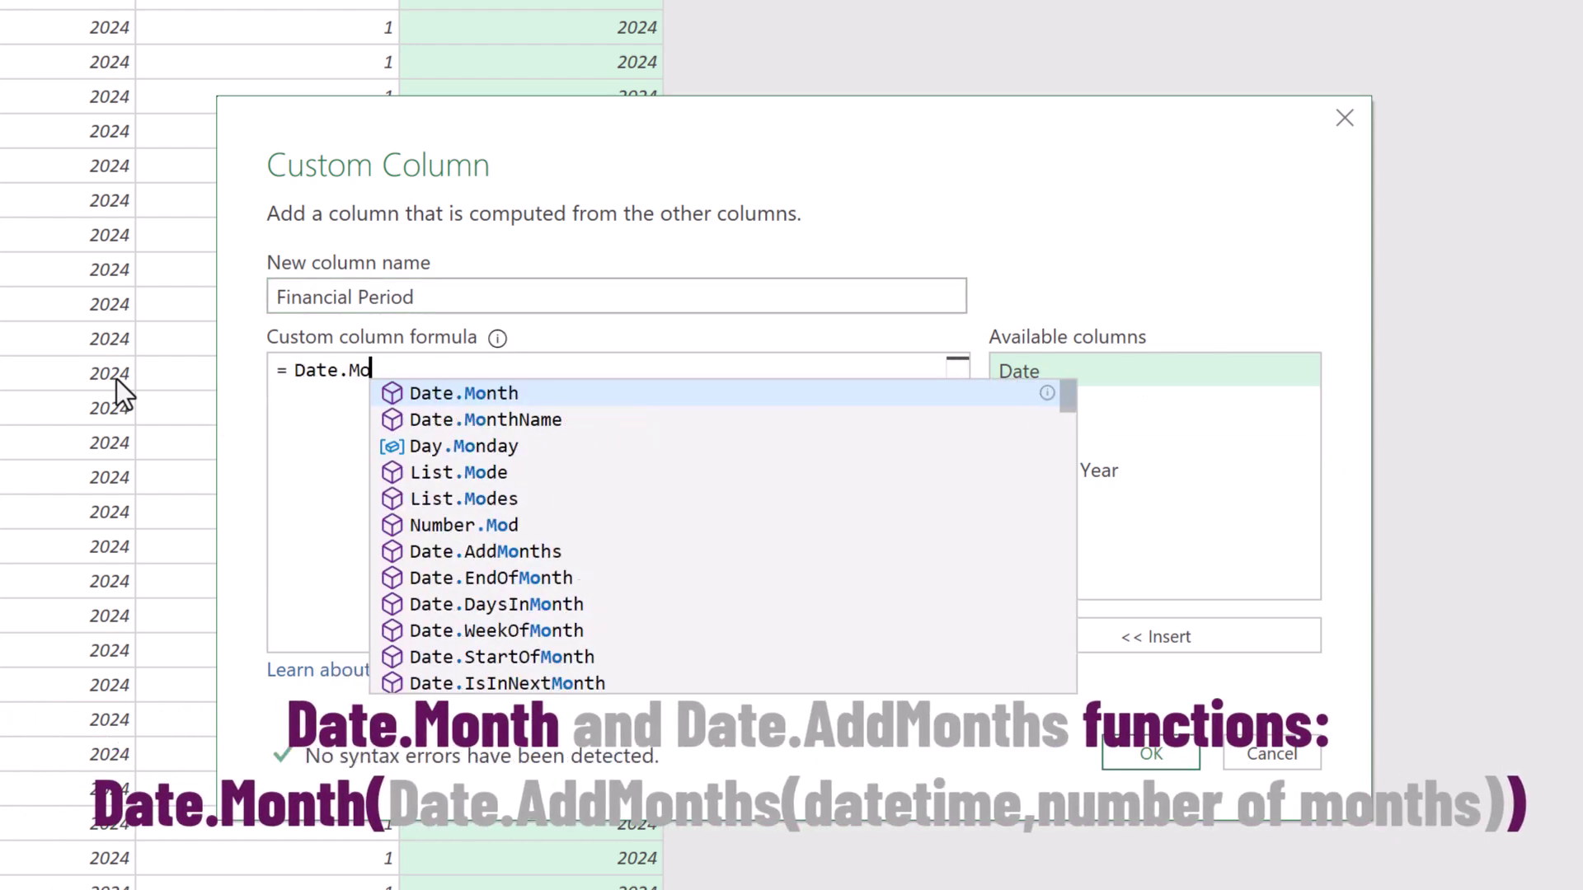
type("nth(")
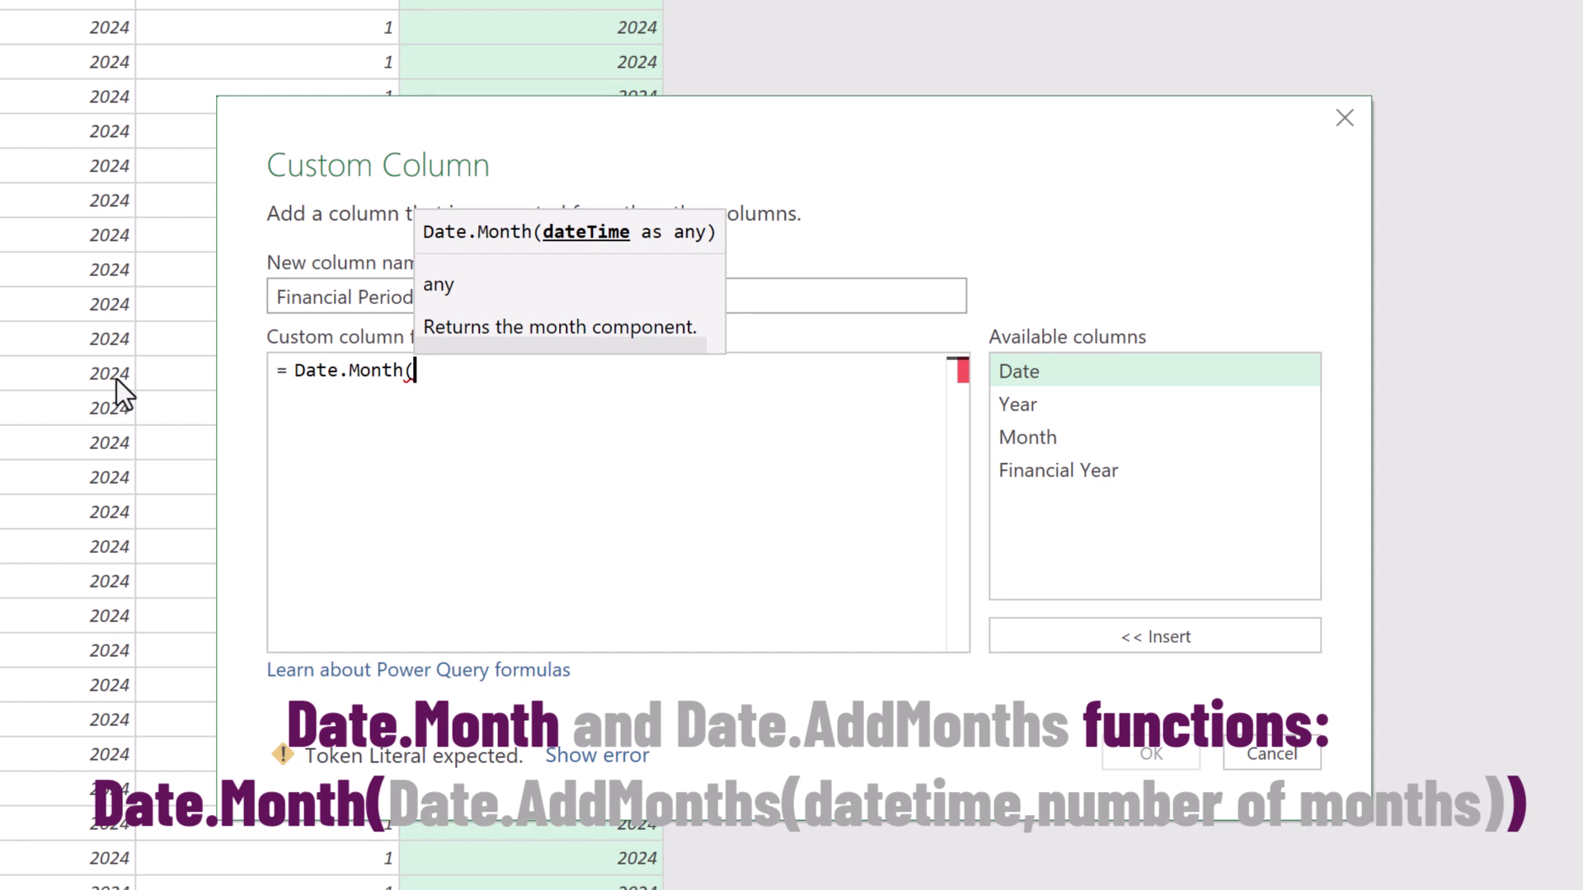
type("Date")
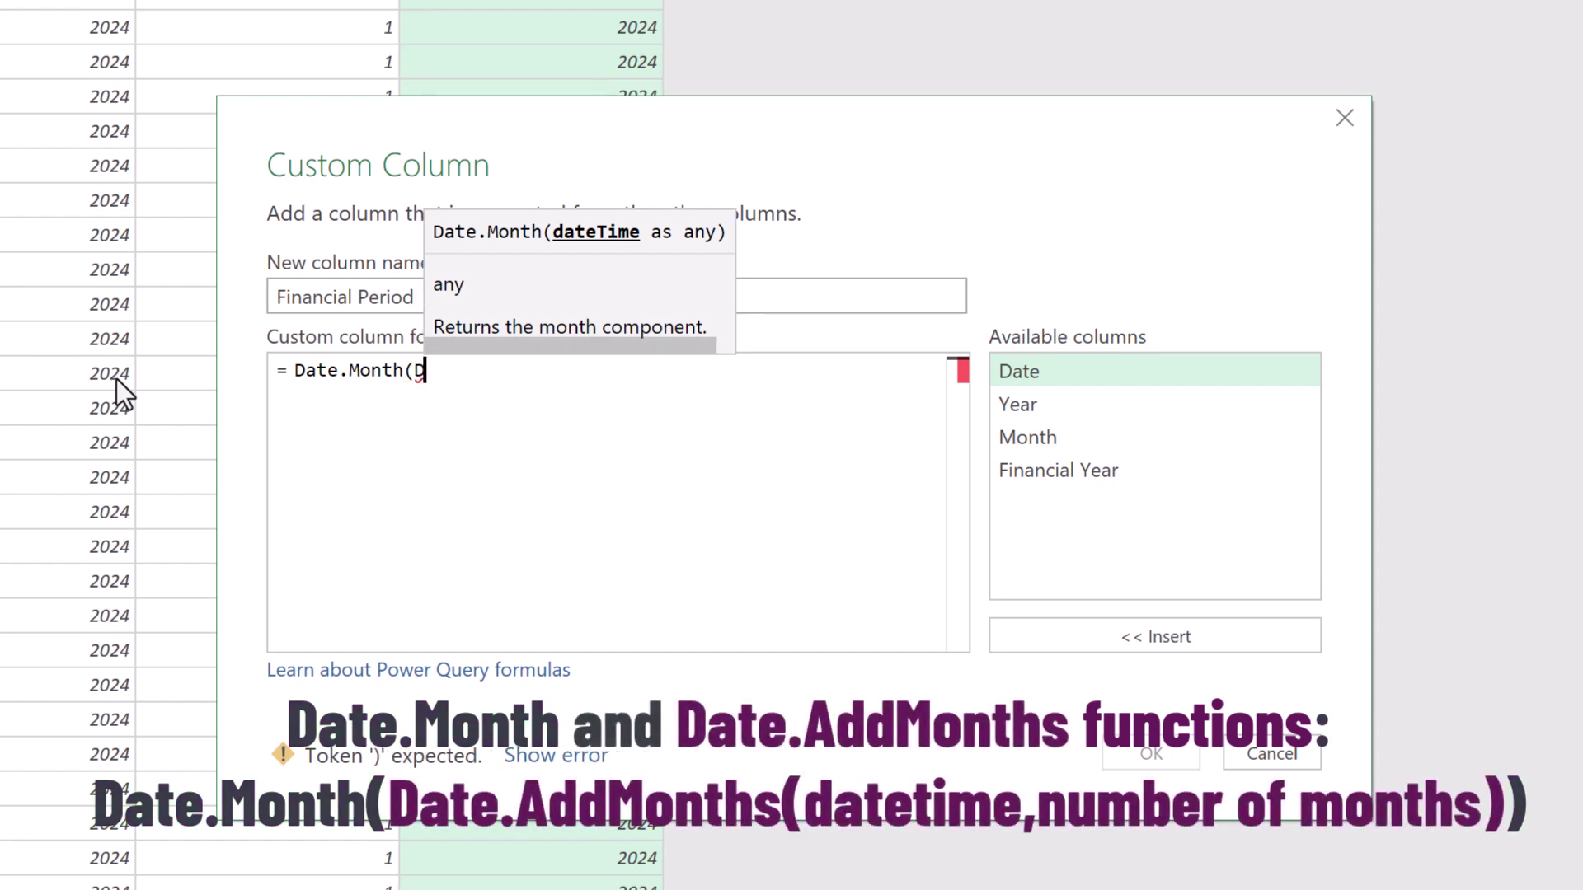
type(".Ad")
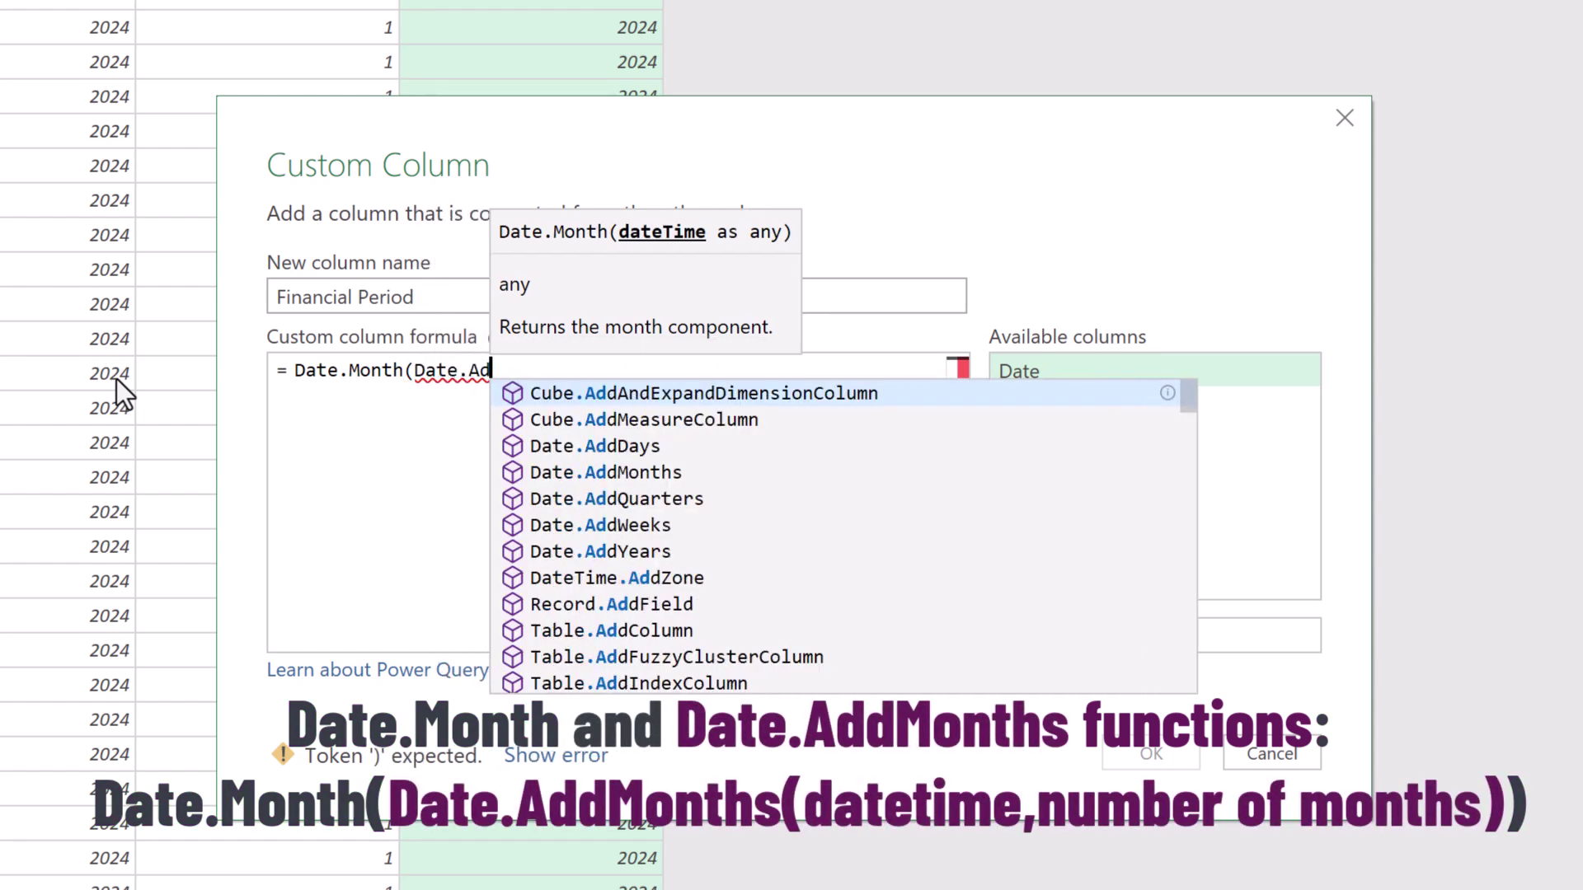
type("dMonths")
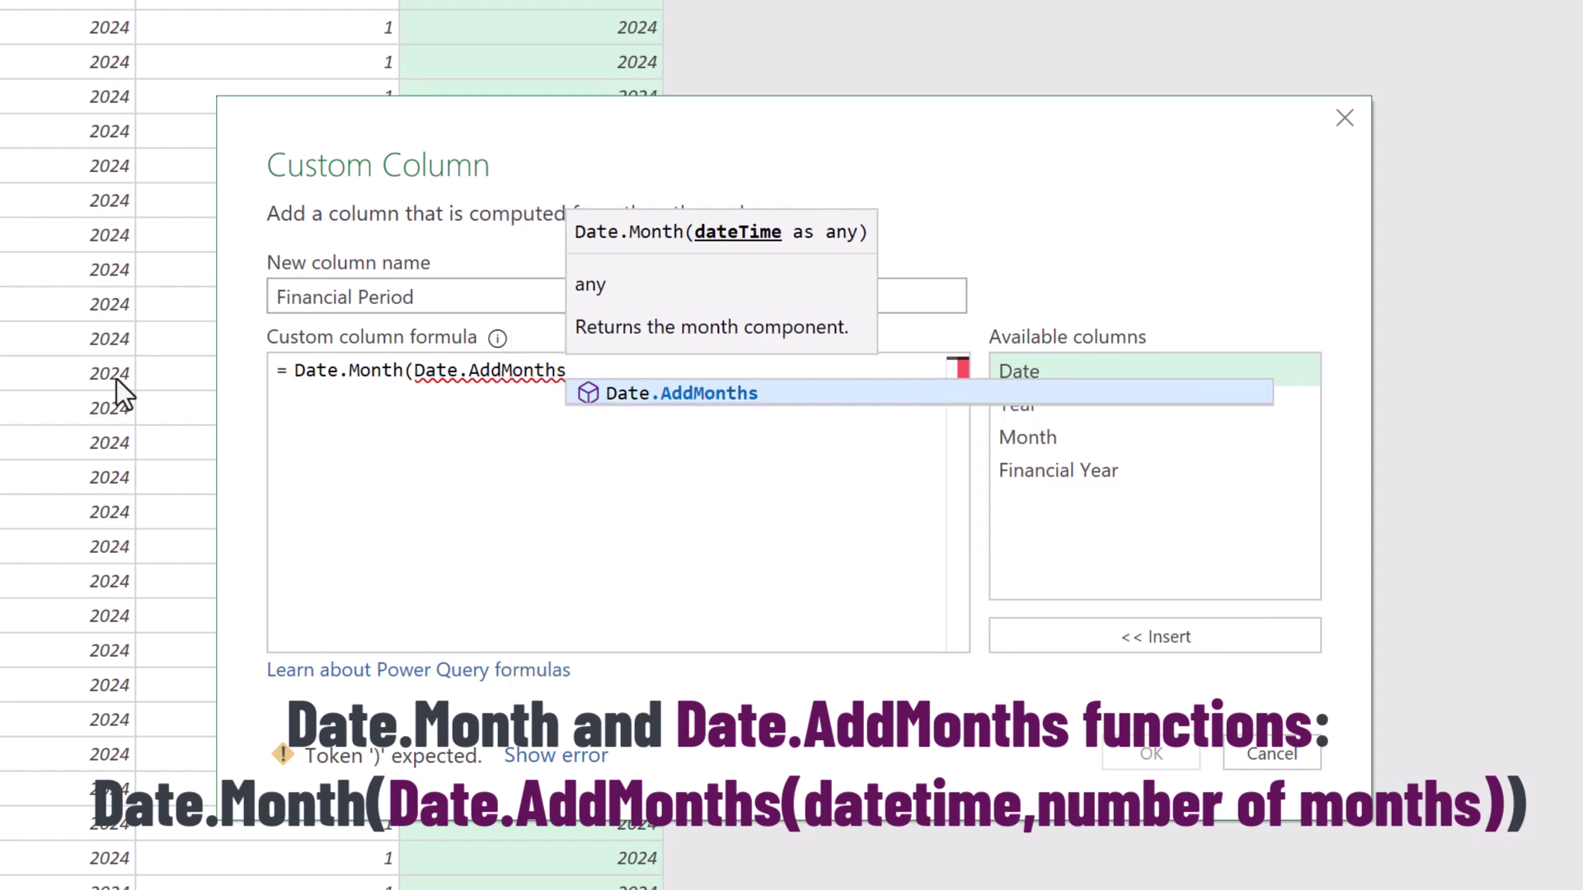
type("([Da")
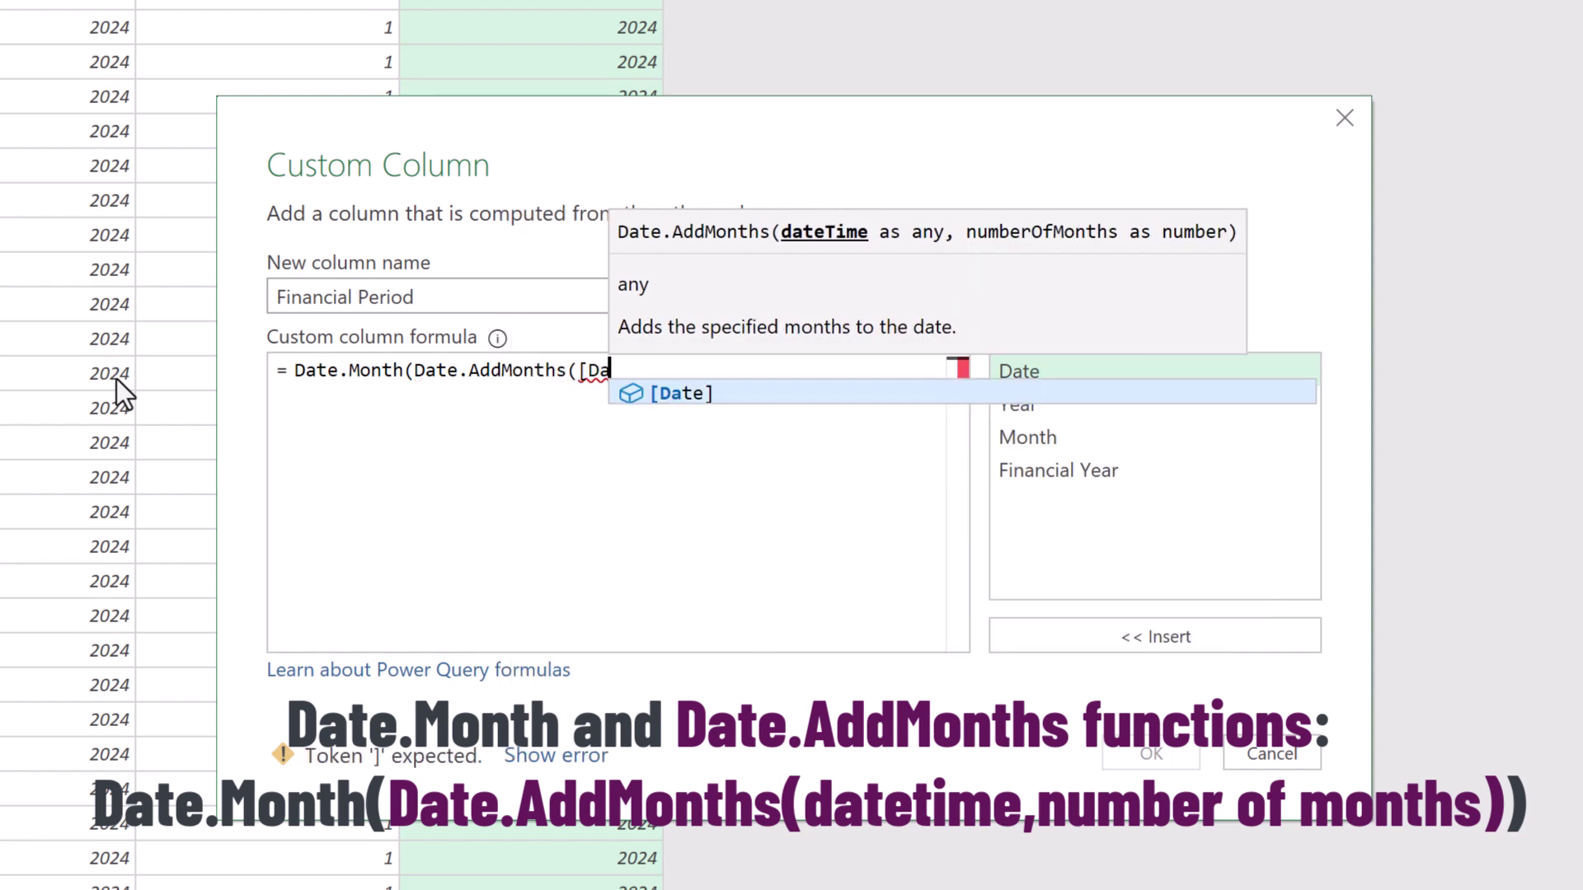
type("te],9))")
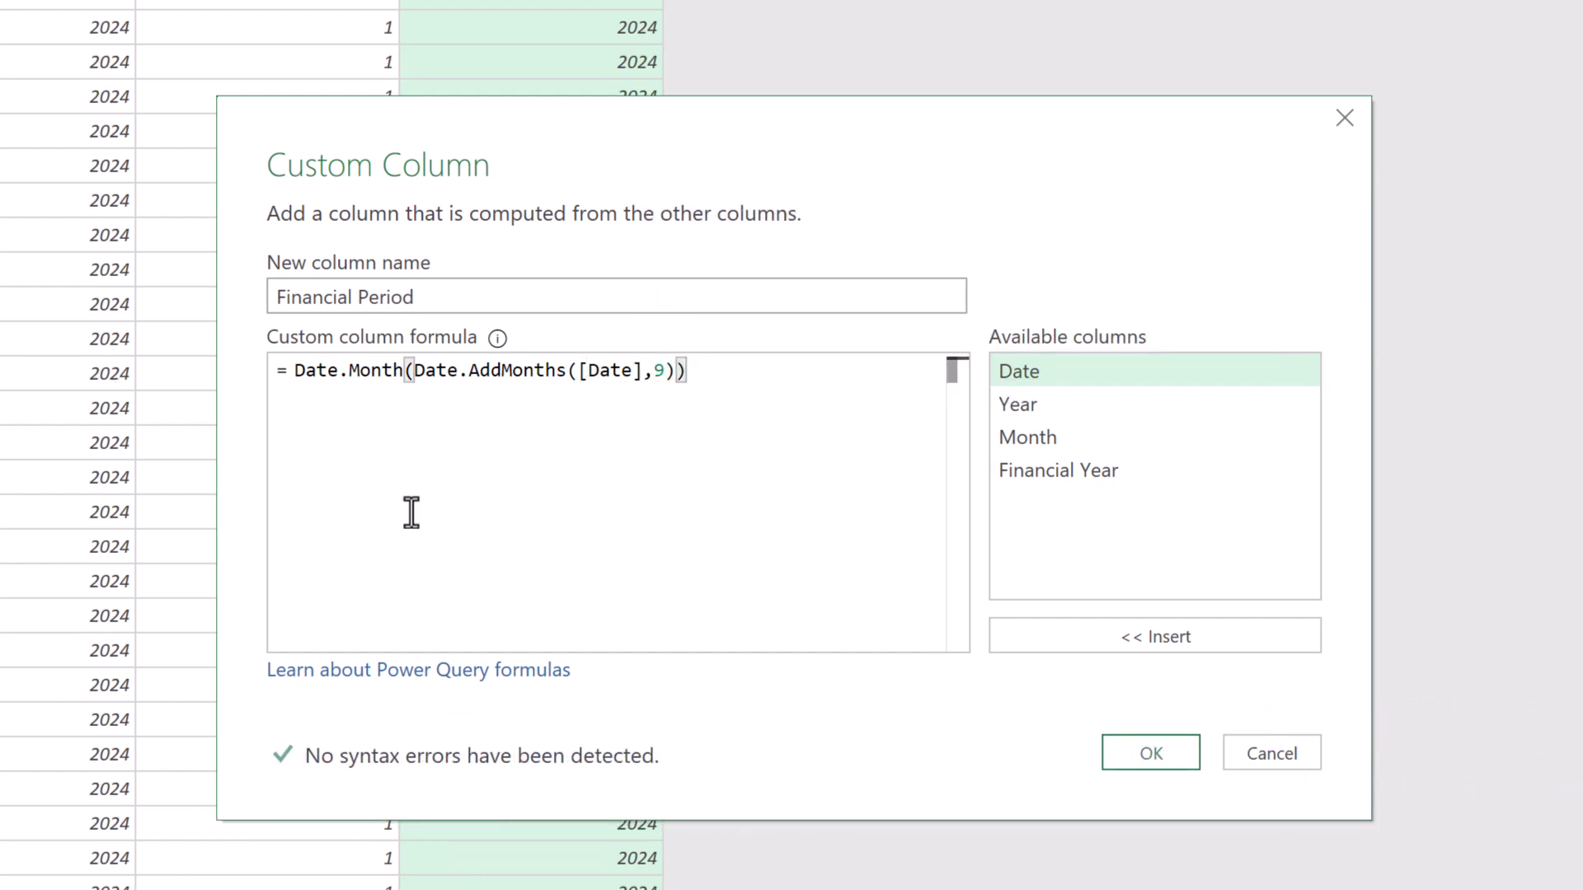
Step: Add the Financial Period column typed as Int64.Type whole numbers, then check January shows 10 and April 1
left_click(1134, 755)
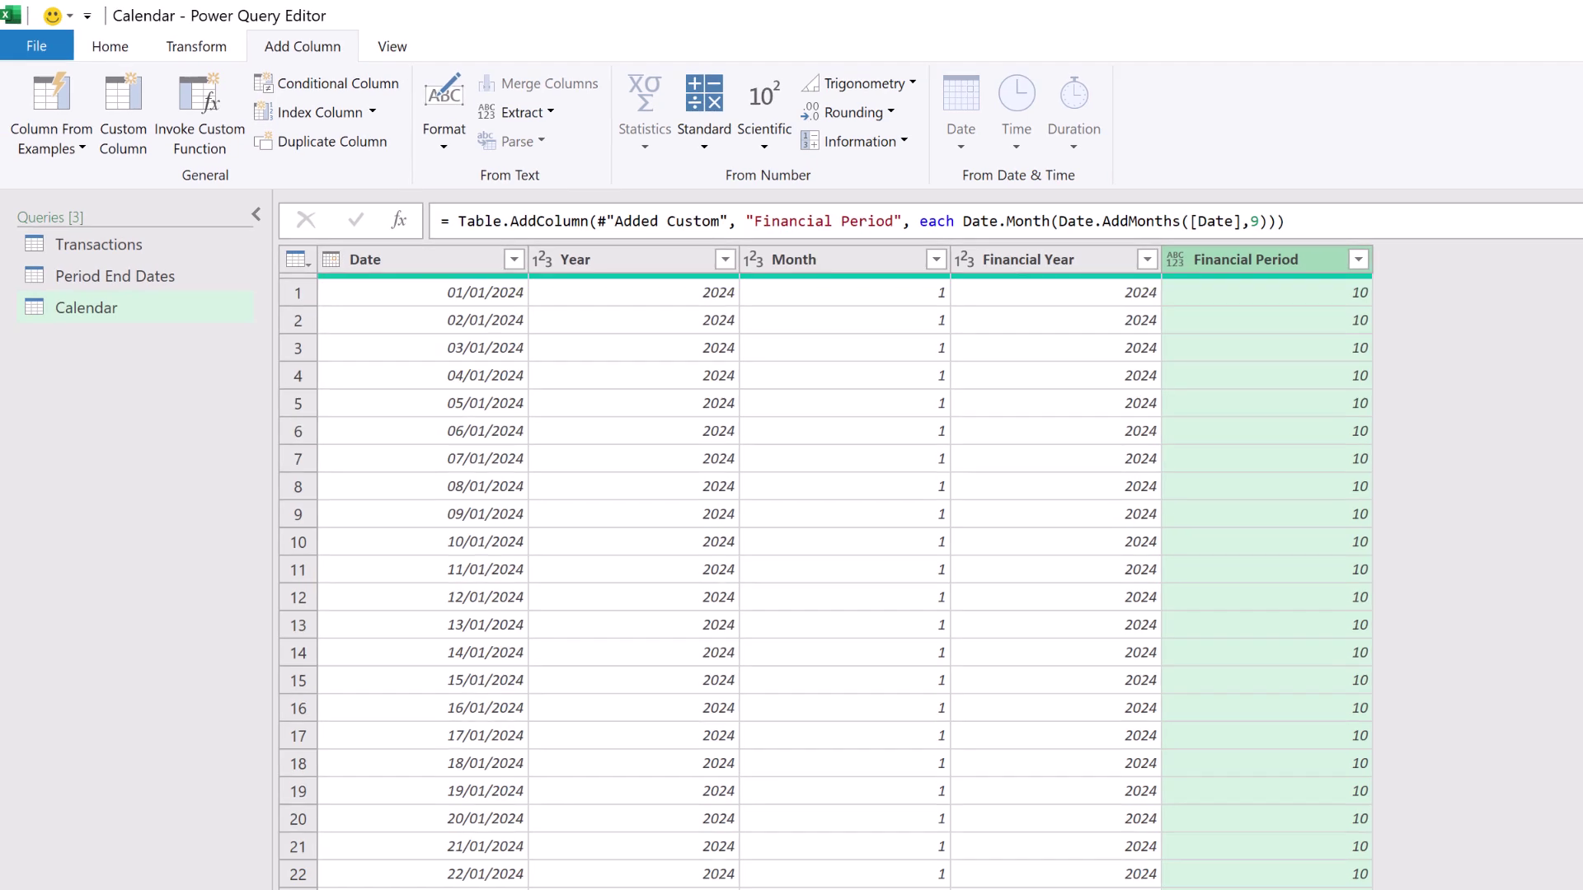
left_click(1277, 226)
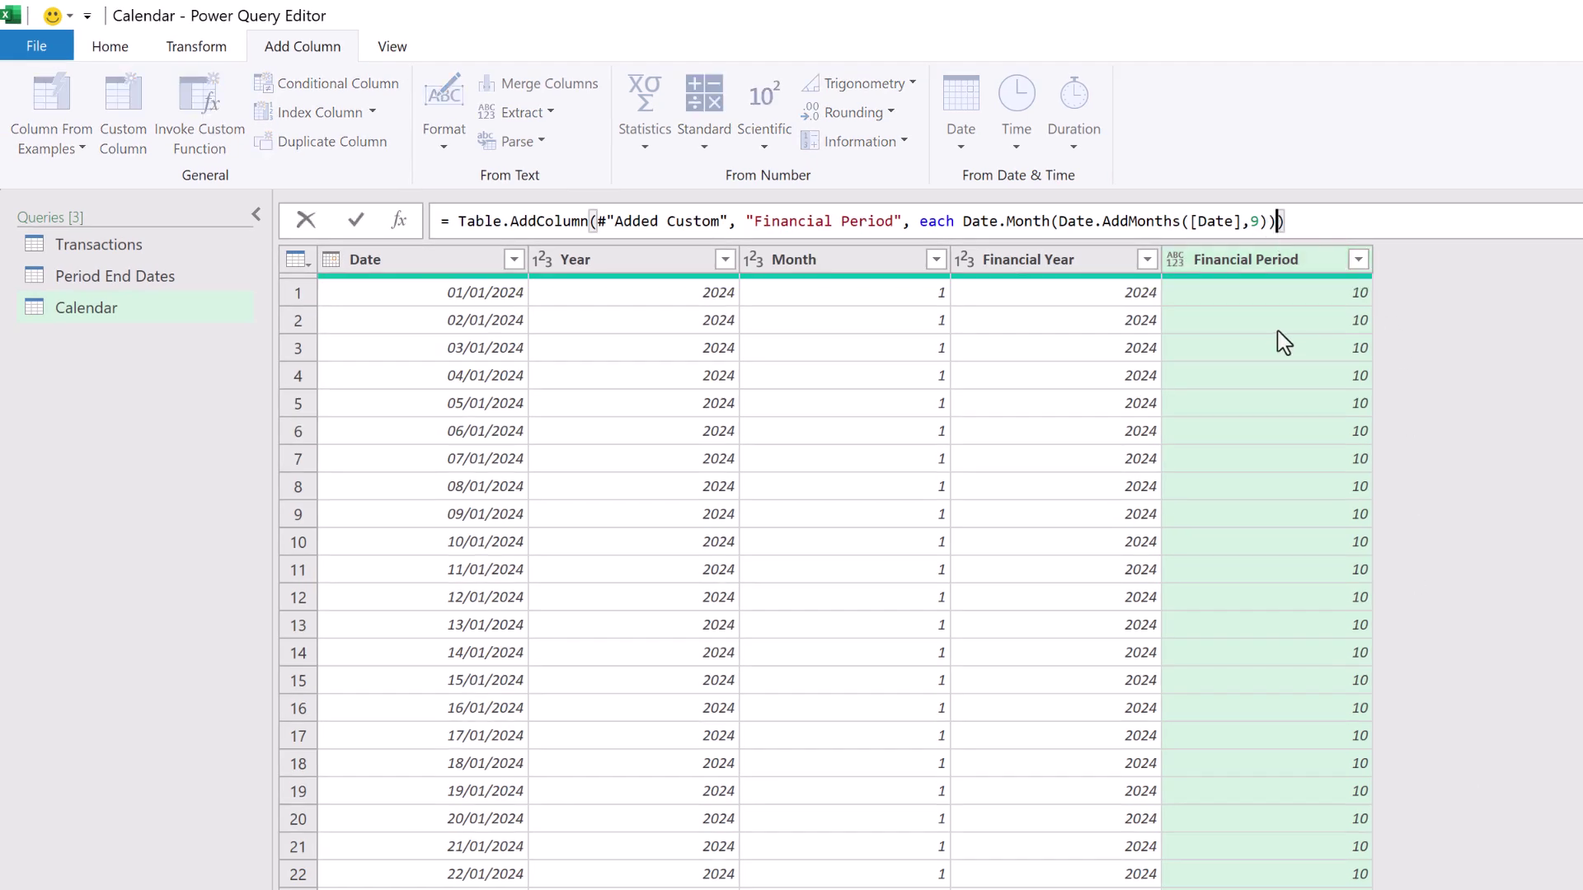
type(",Int6")
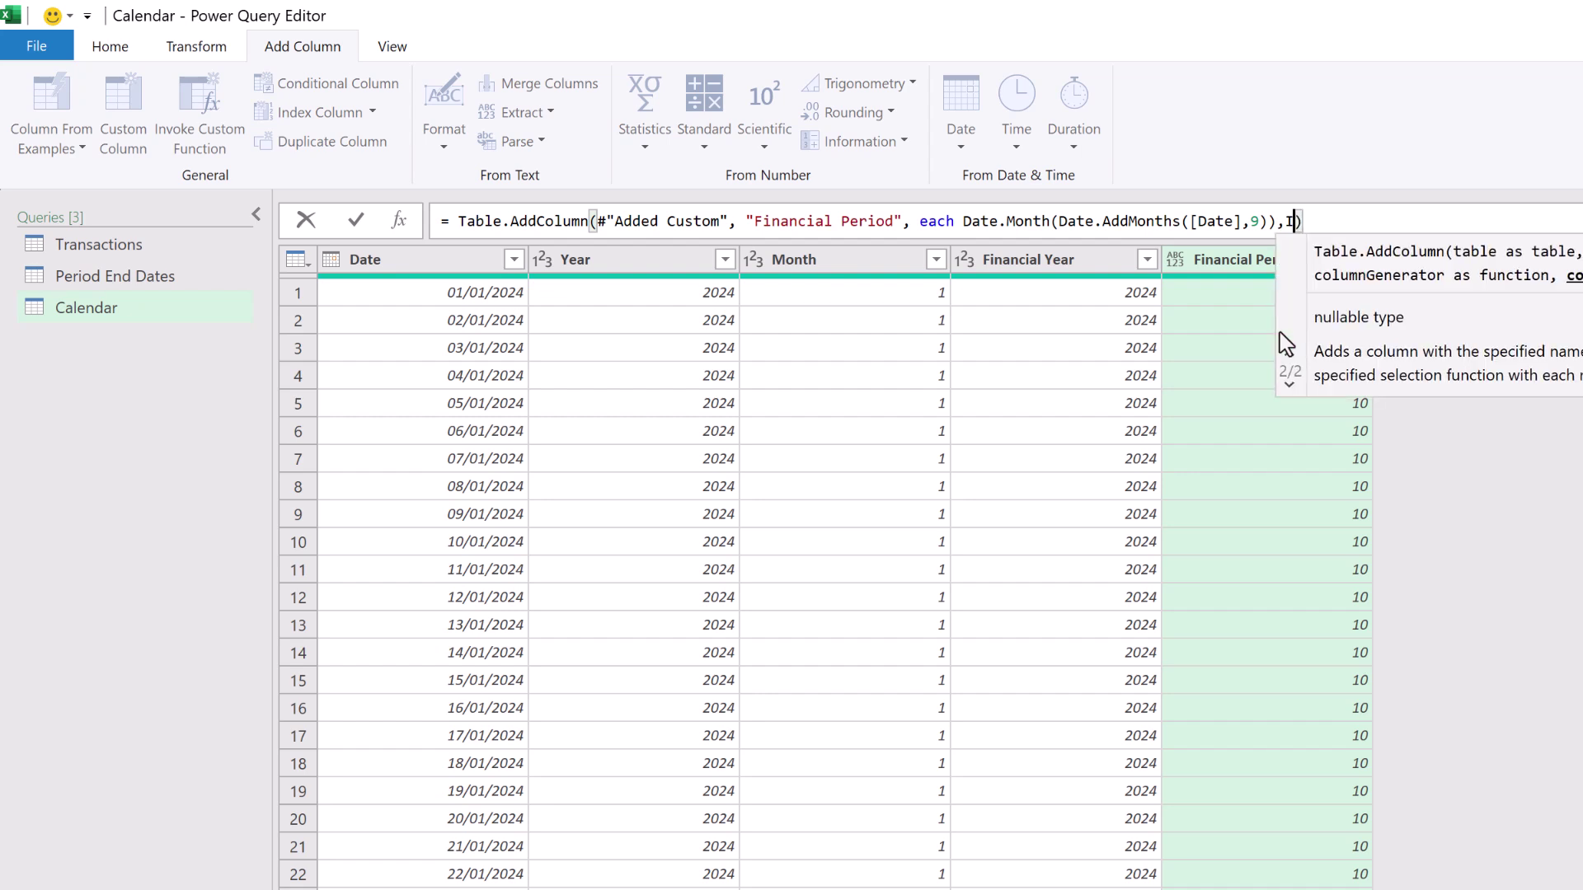
type("4.Type")
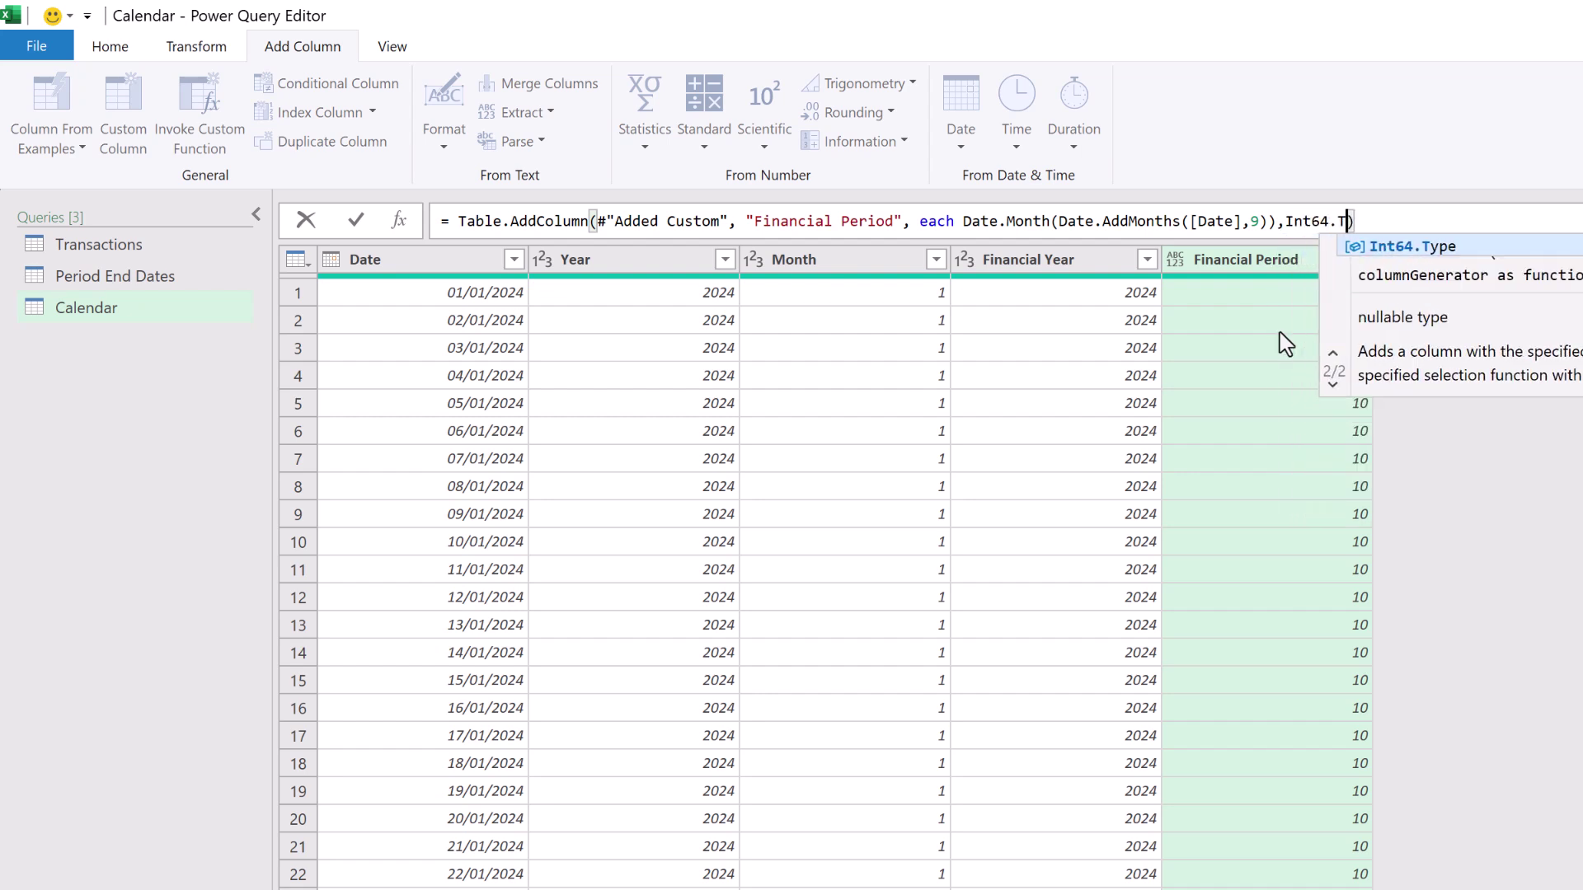
key("Return")
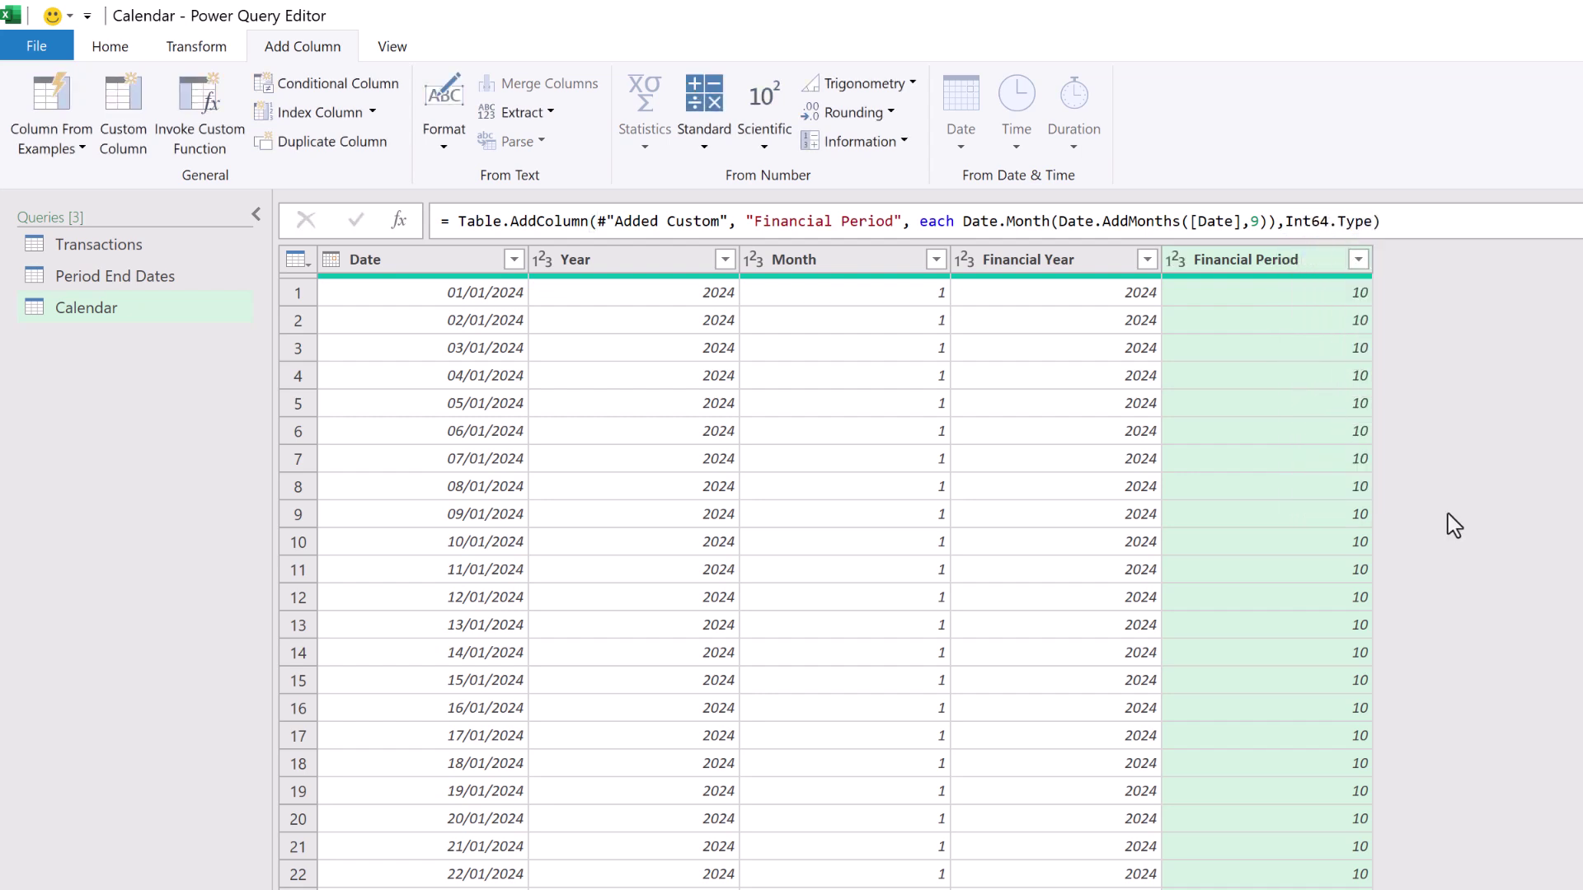
scroll(1454, 527, "down", 10)
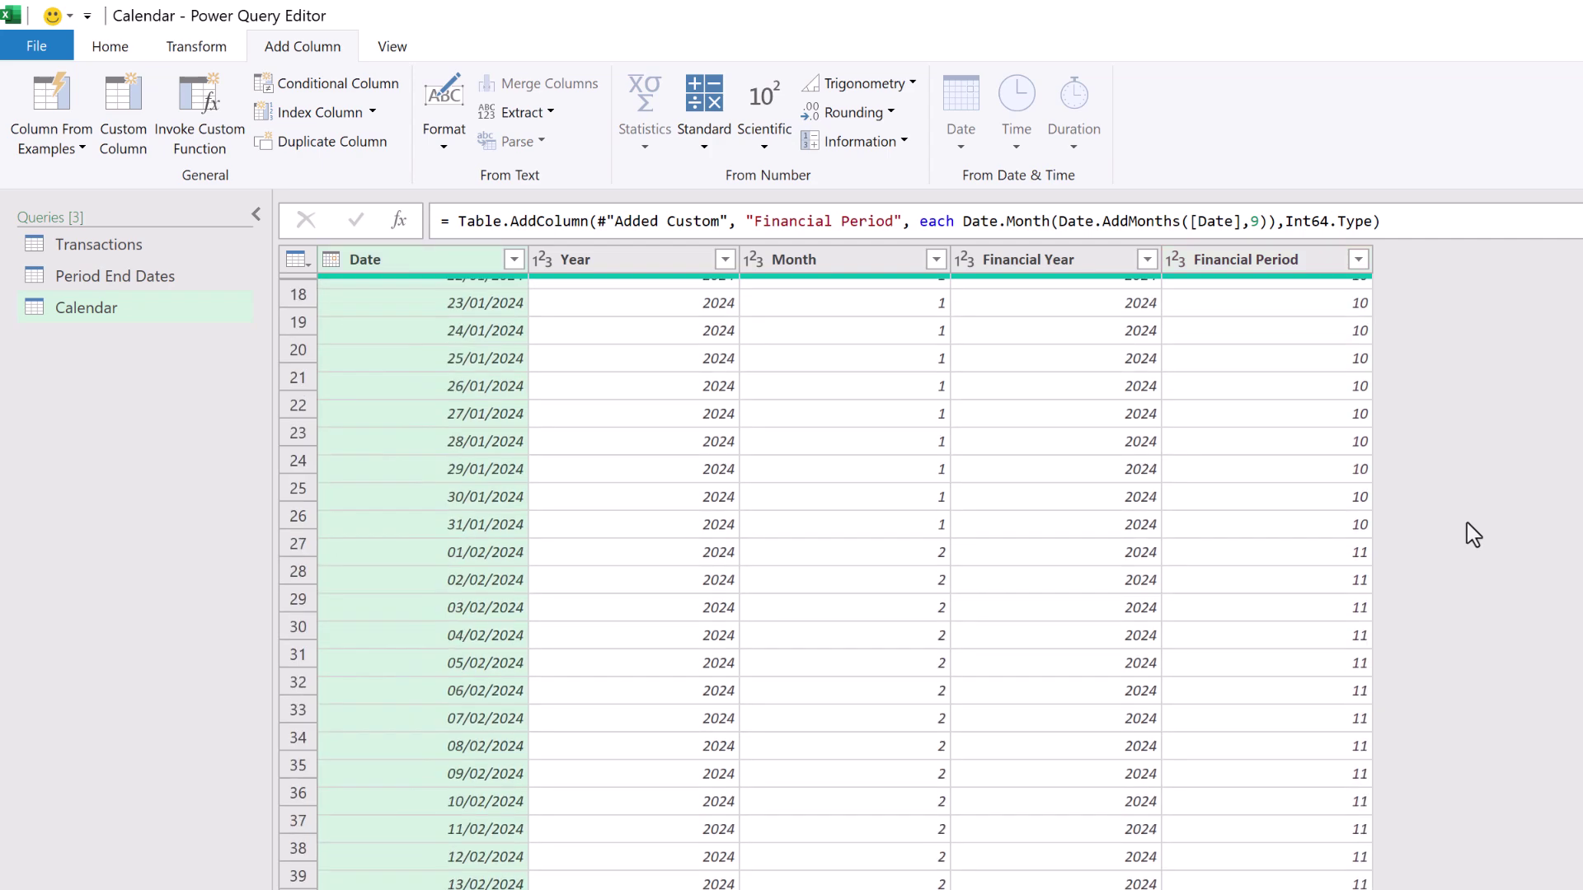
scroll(1473, 534, "down", 10)
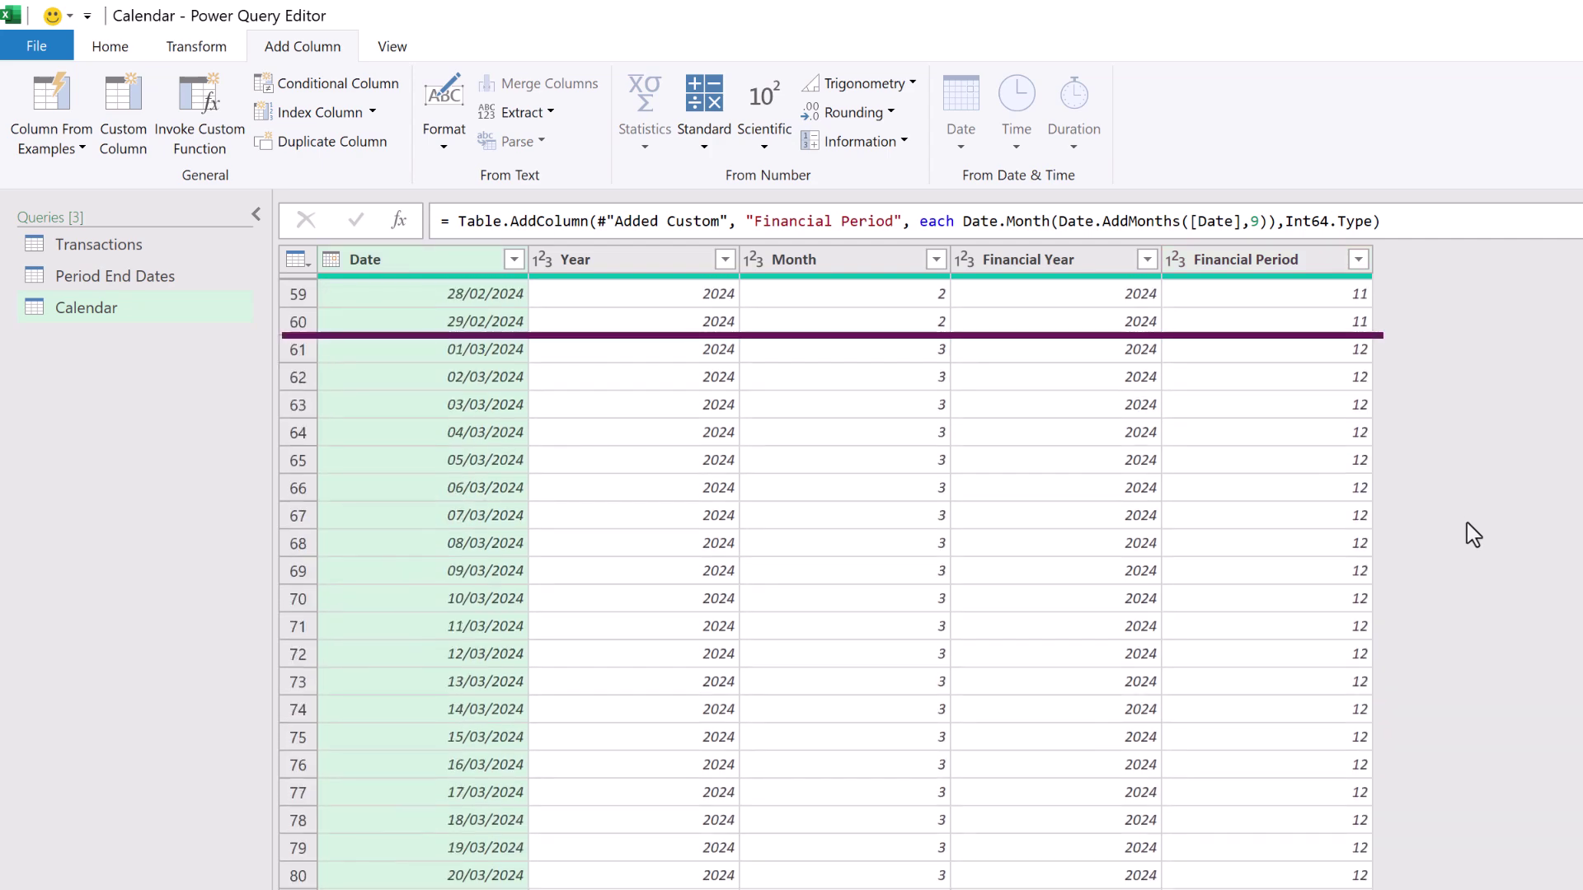
scroll(1473, 534, "down", 10)
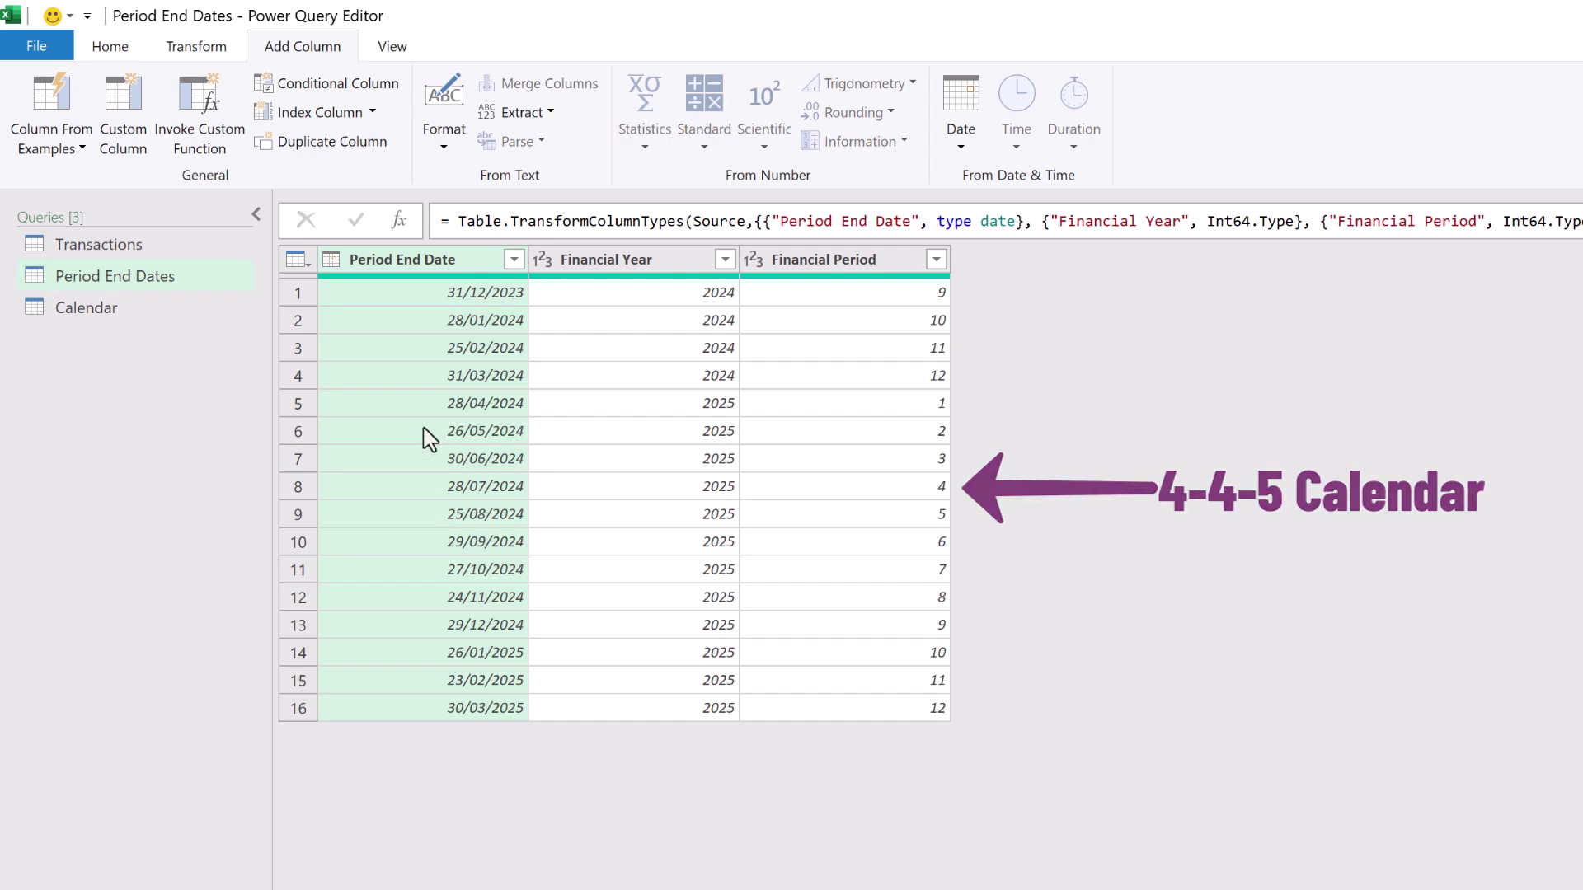
Step: Merge Period End Dates into Calendar with a Full Outer join on Date = Period End Date
left_click(58, 312)
left_click(110, 47)
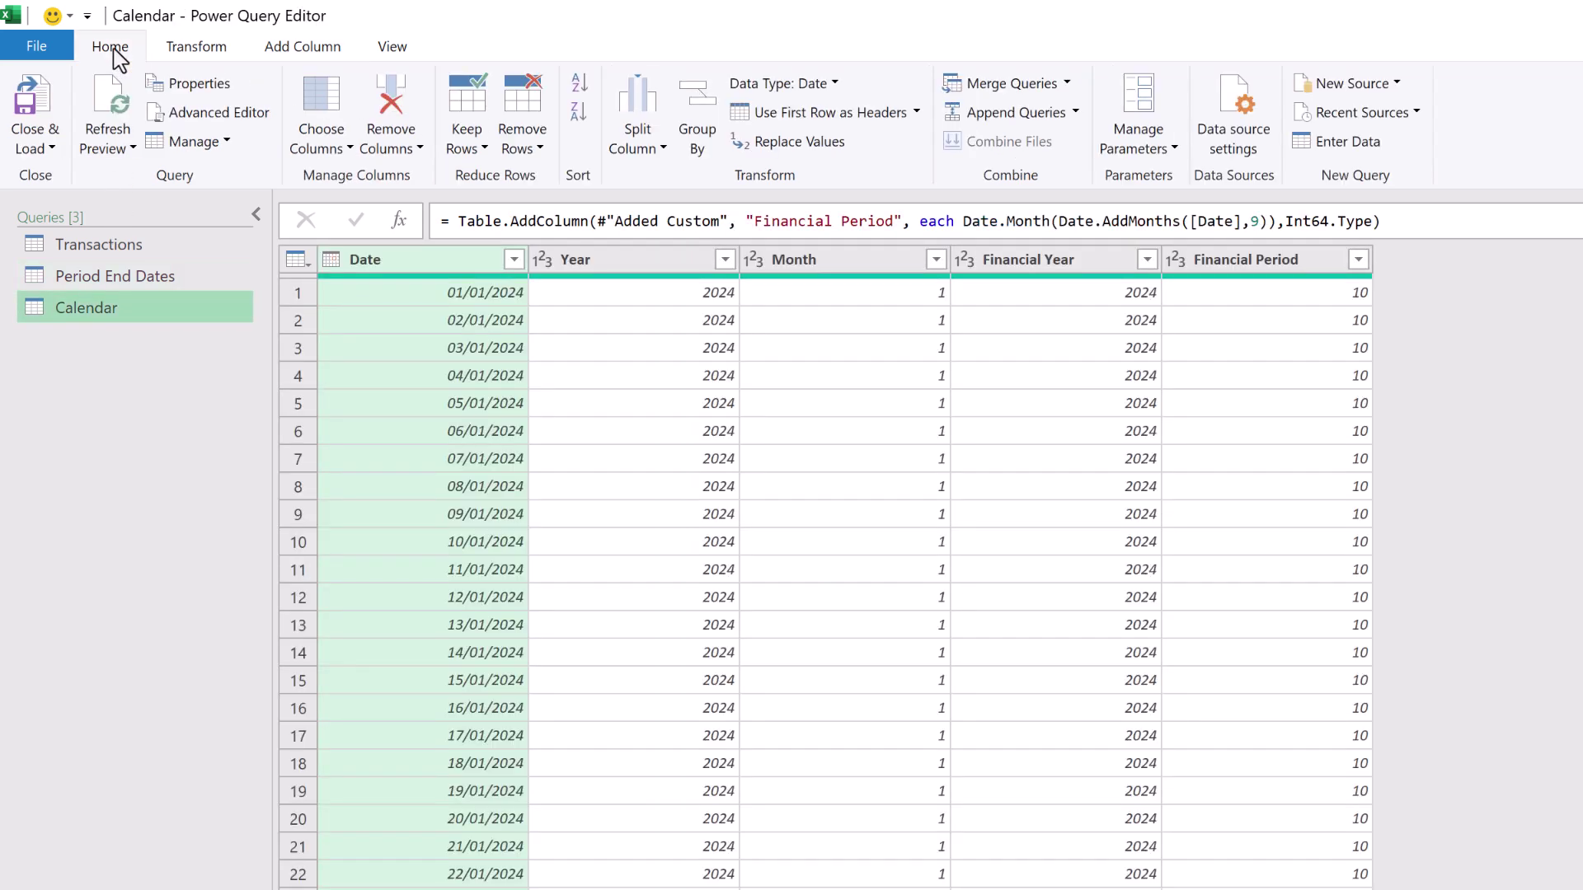
left_click(1001, 83)
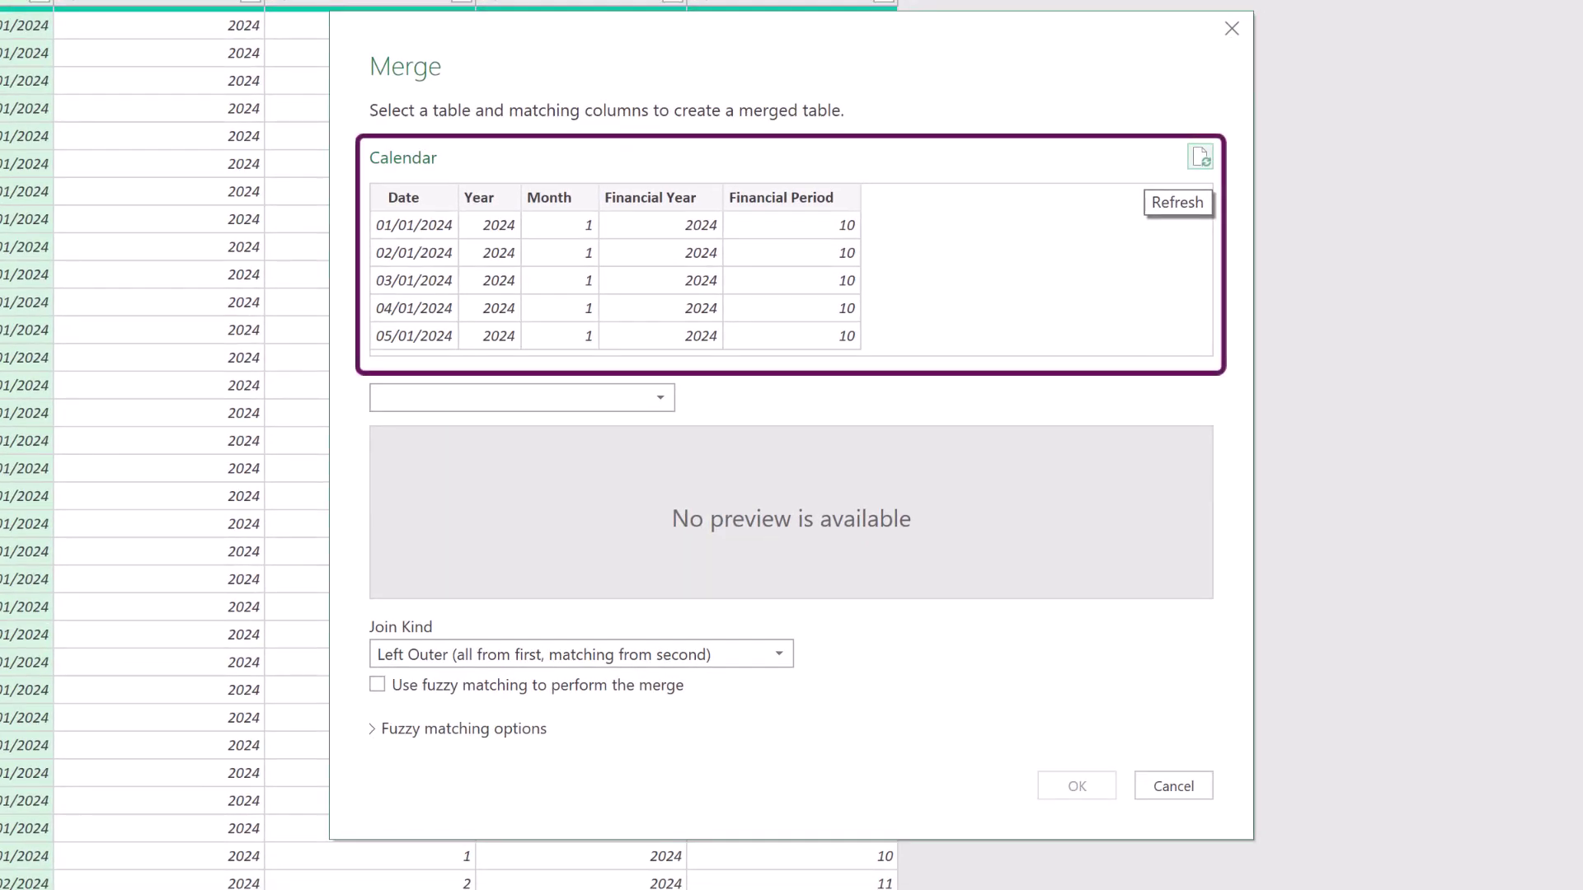
left_click(660, 397)
left_click(632, 453)
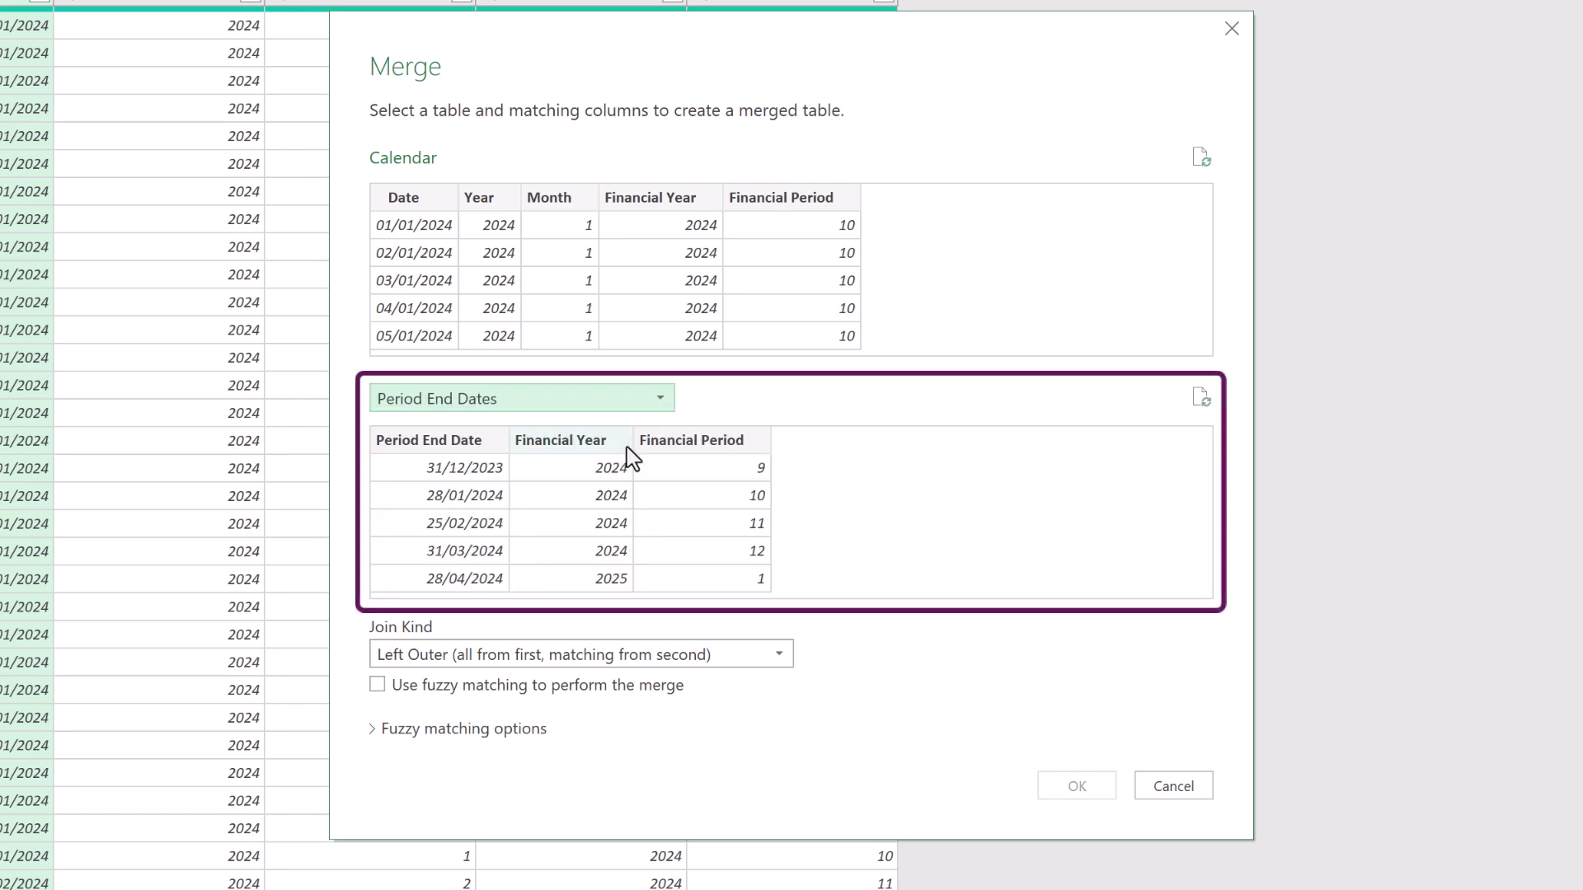
left_click(416, 201)
left_click(458, 447)
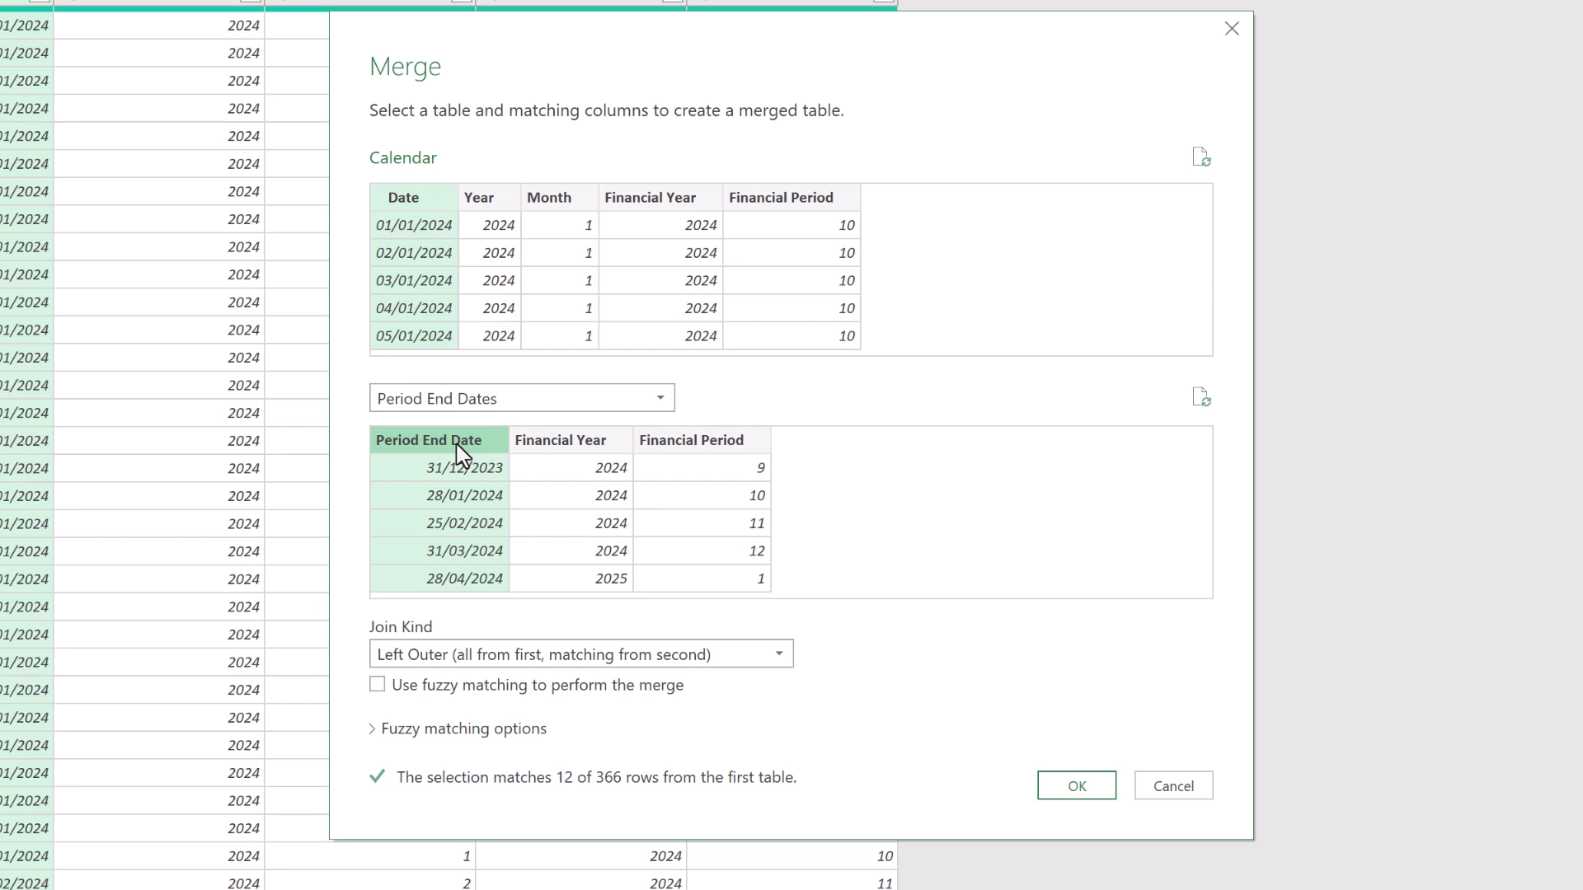
left_click(501, 654)
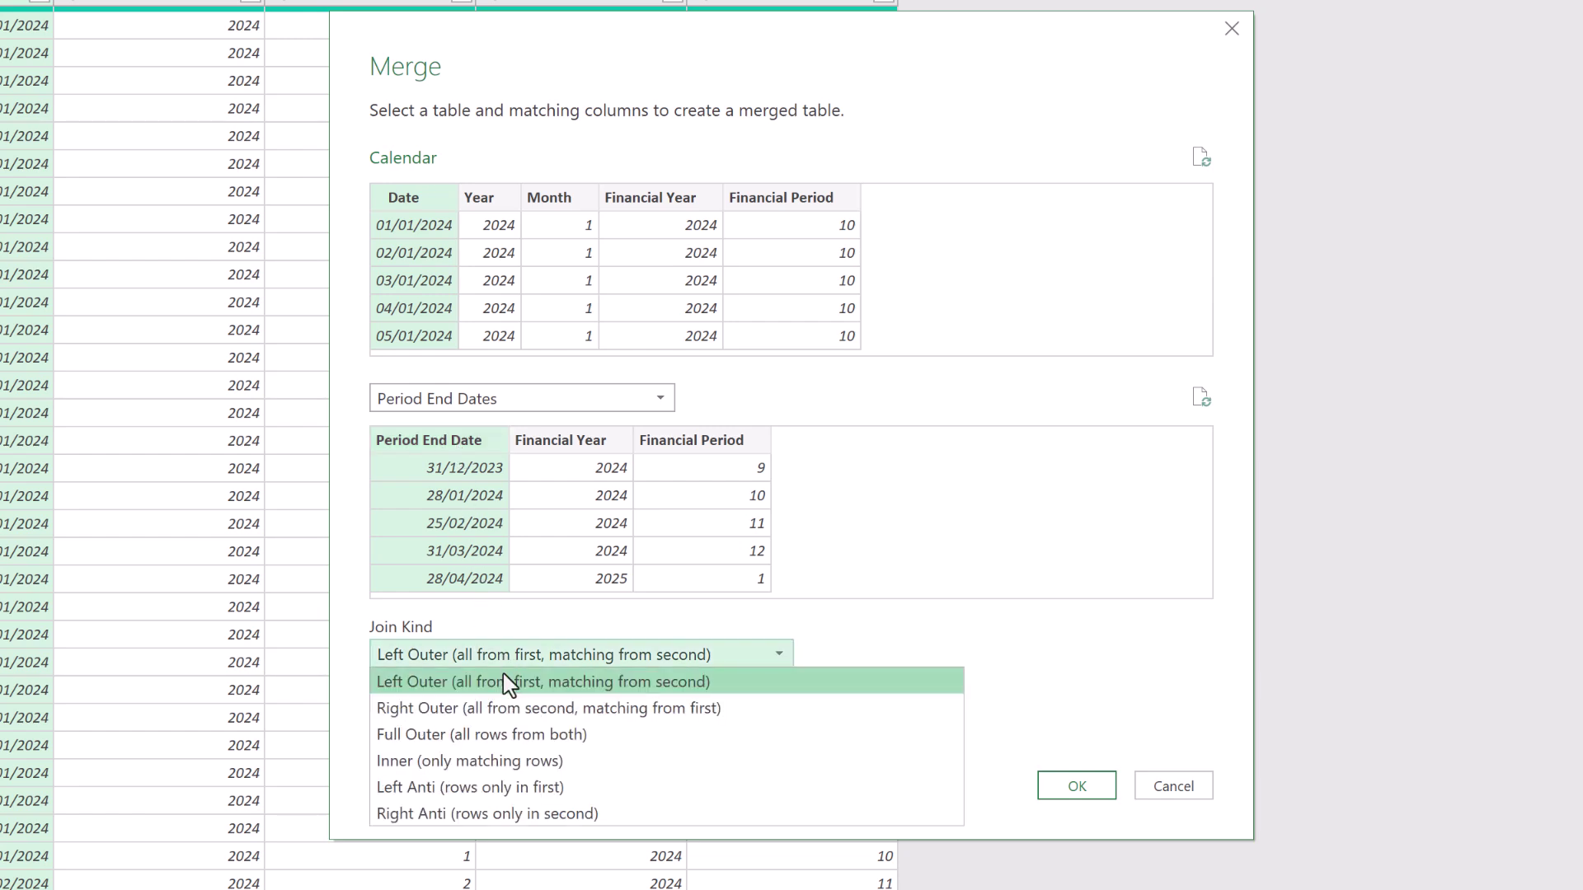
left_click(520, 736)
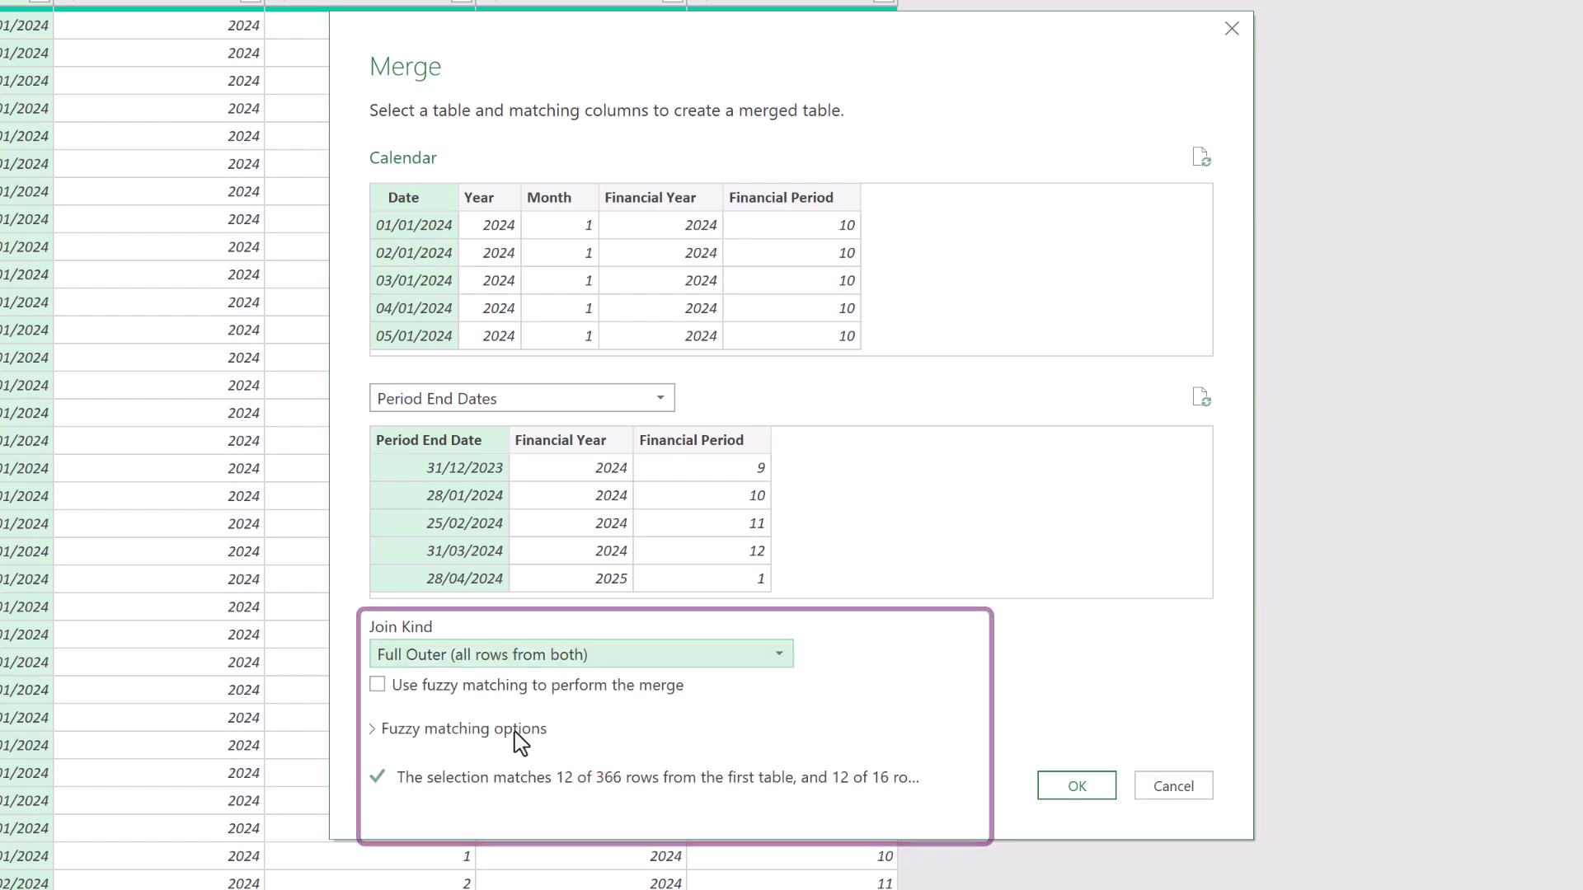
left_click(1076, 790)
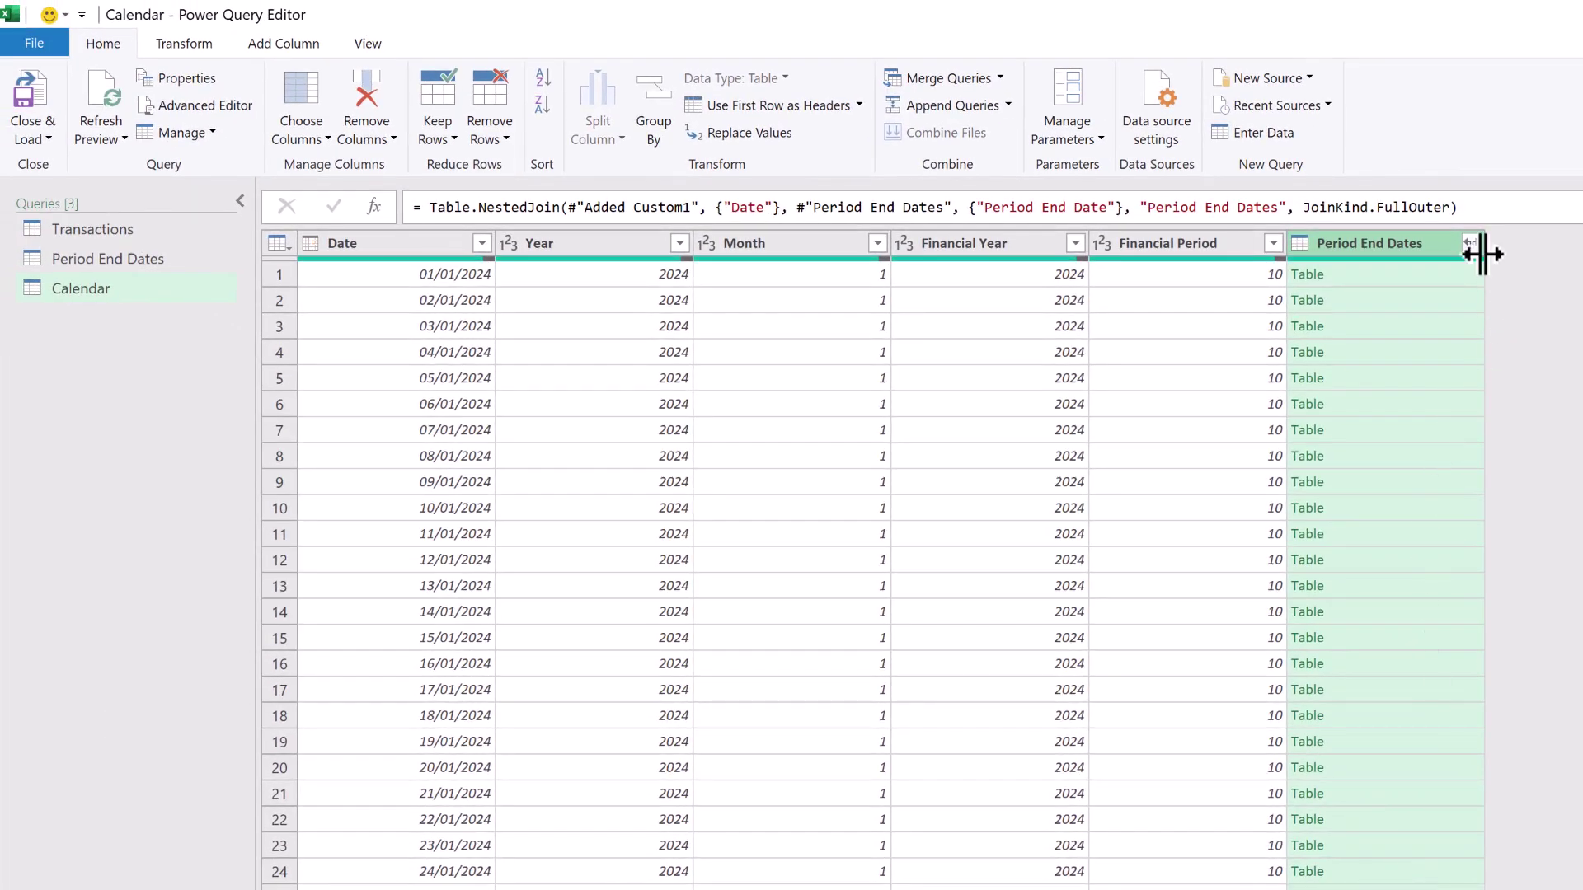
Step: Expand the Period End Dates column to Financial Year.1 and Financial Period.1, without Period End Date or original-name prefix
left_click(1472, 244)
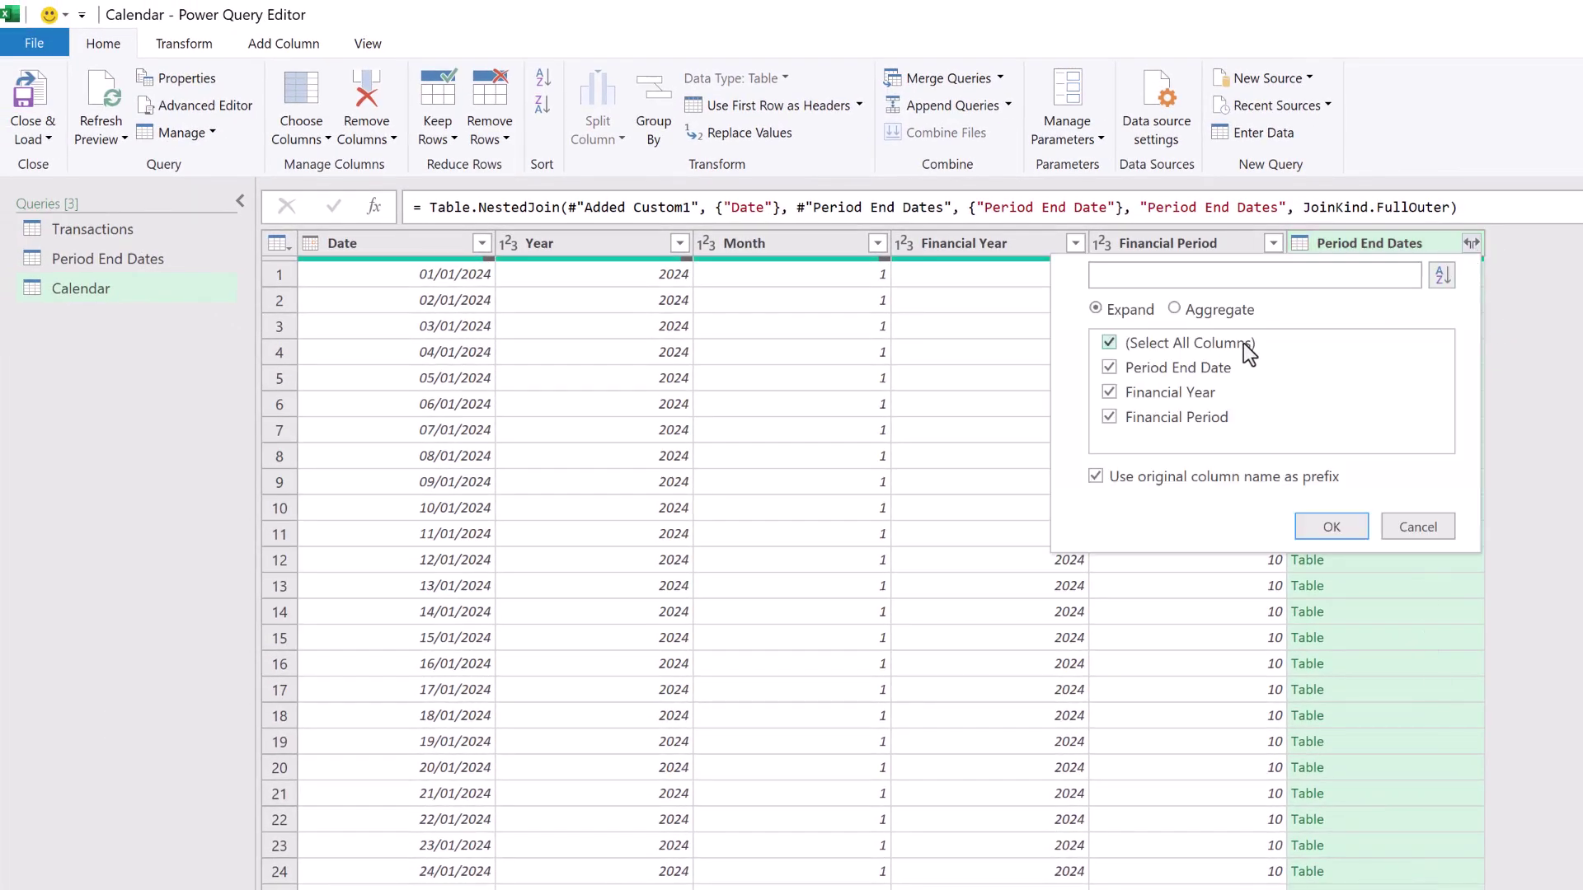
left_click(1109, 368)
left_click(1088, 477)
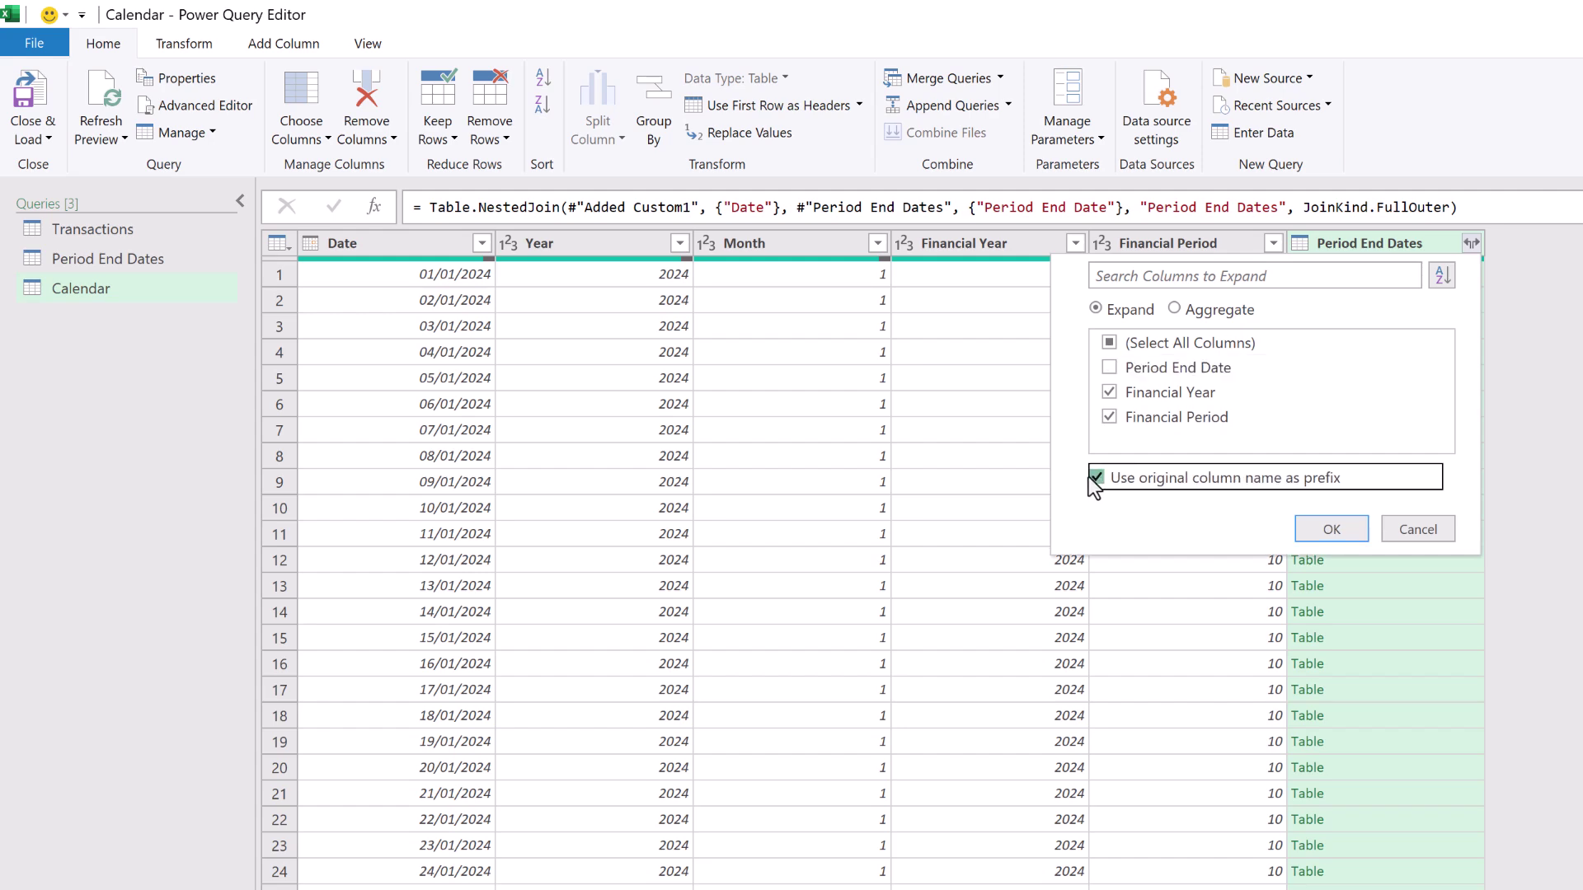
left_click(1311, 530)
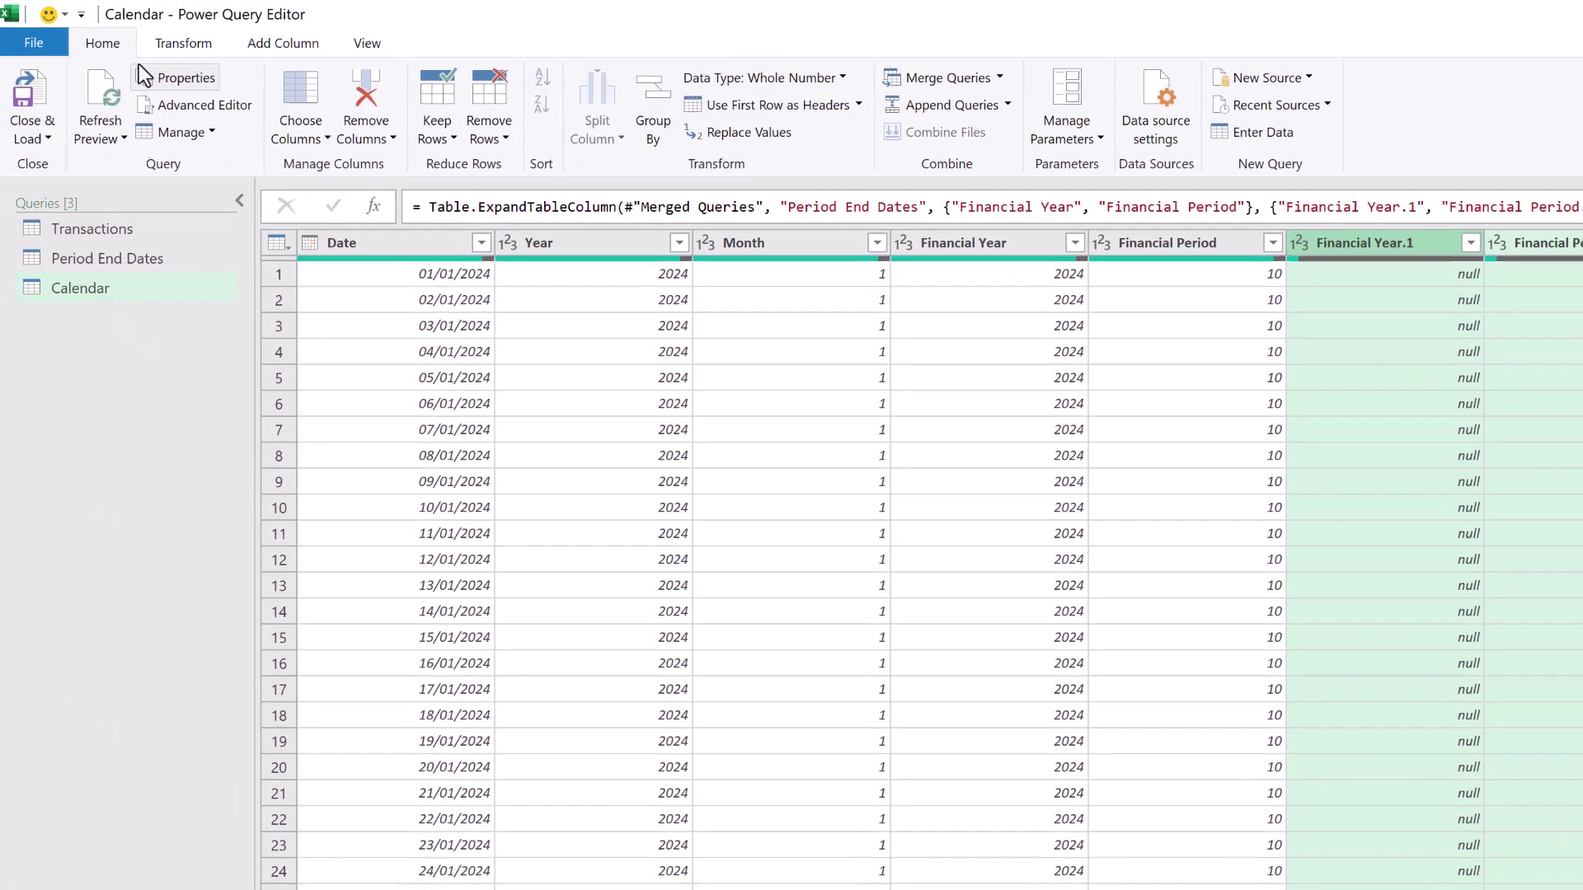
Step: Fill Financial Year.1 and Financial Period.1 up so every date carries its 4-4-5 period values
left_click(161, 50)
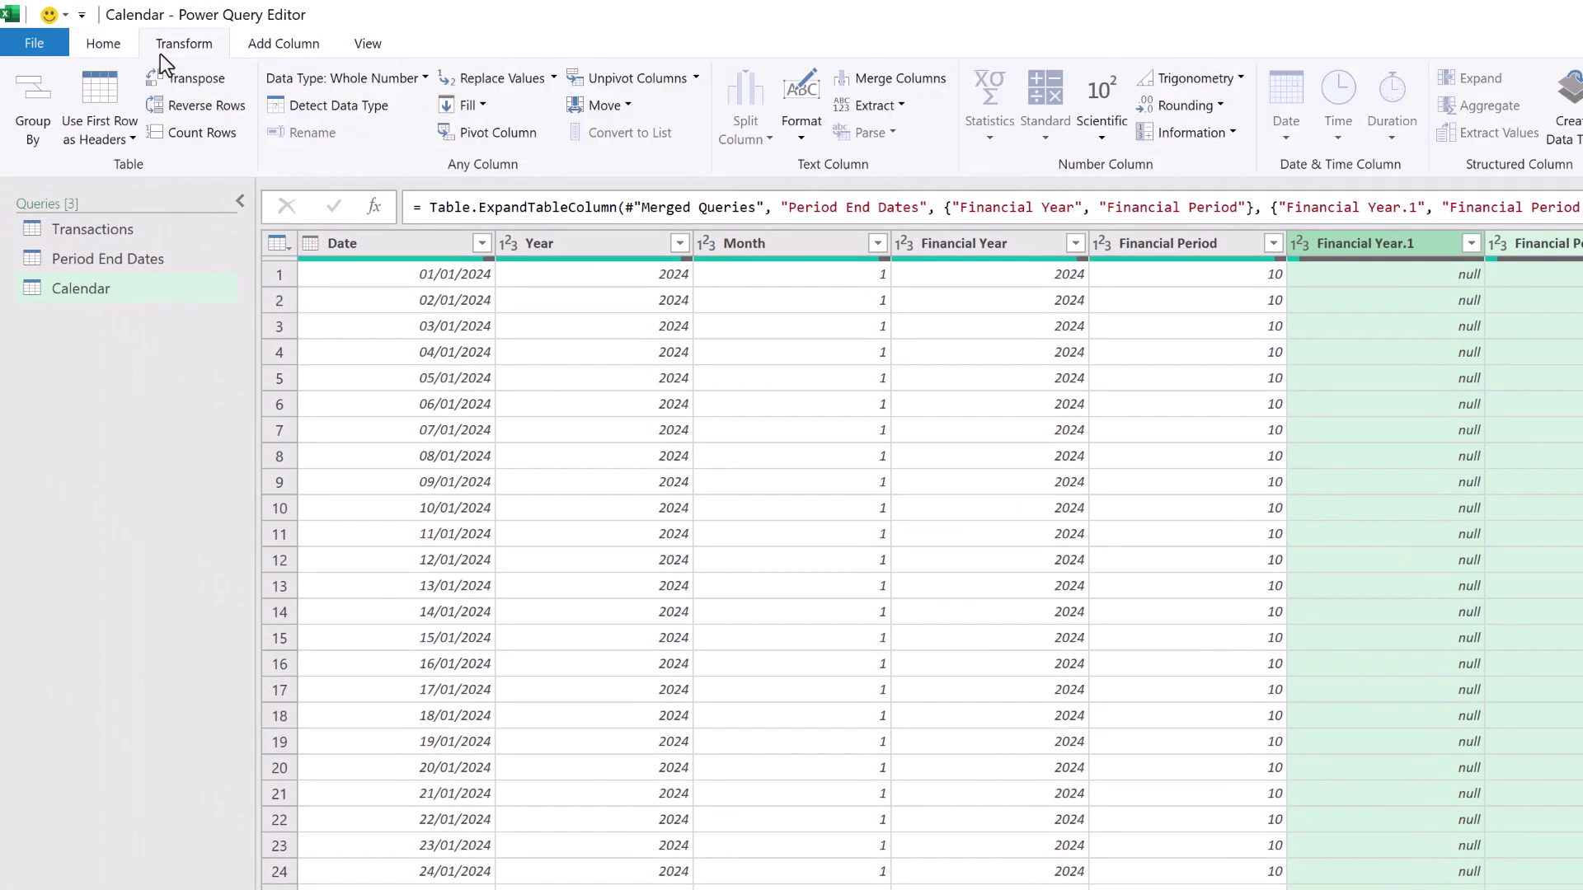
left_click(484, 105)
left_click(494, 165)
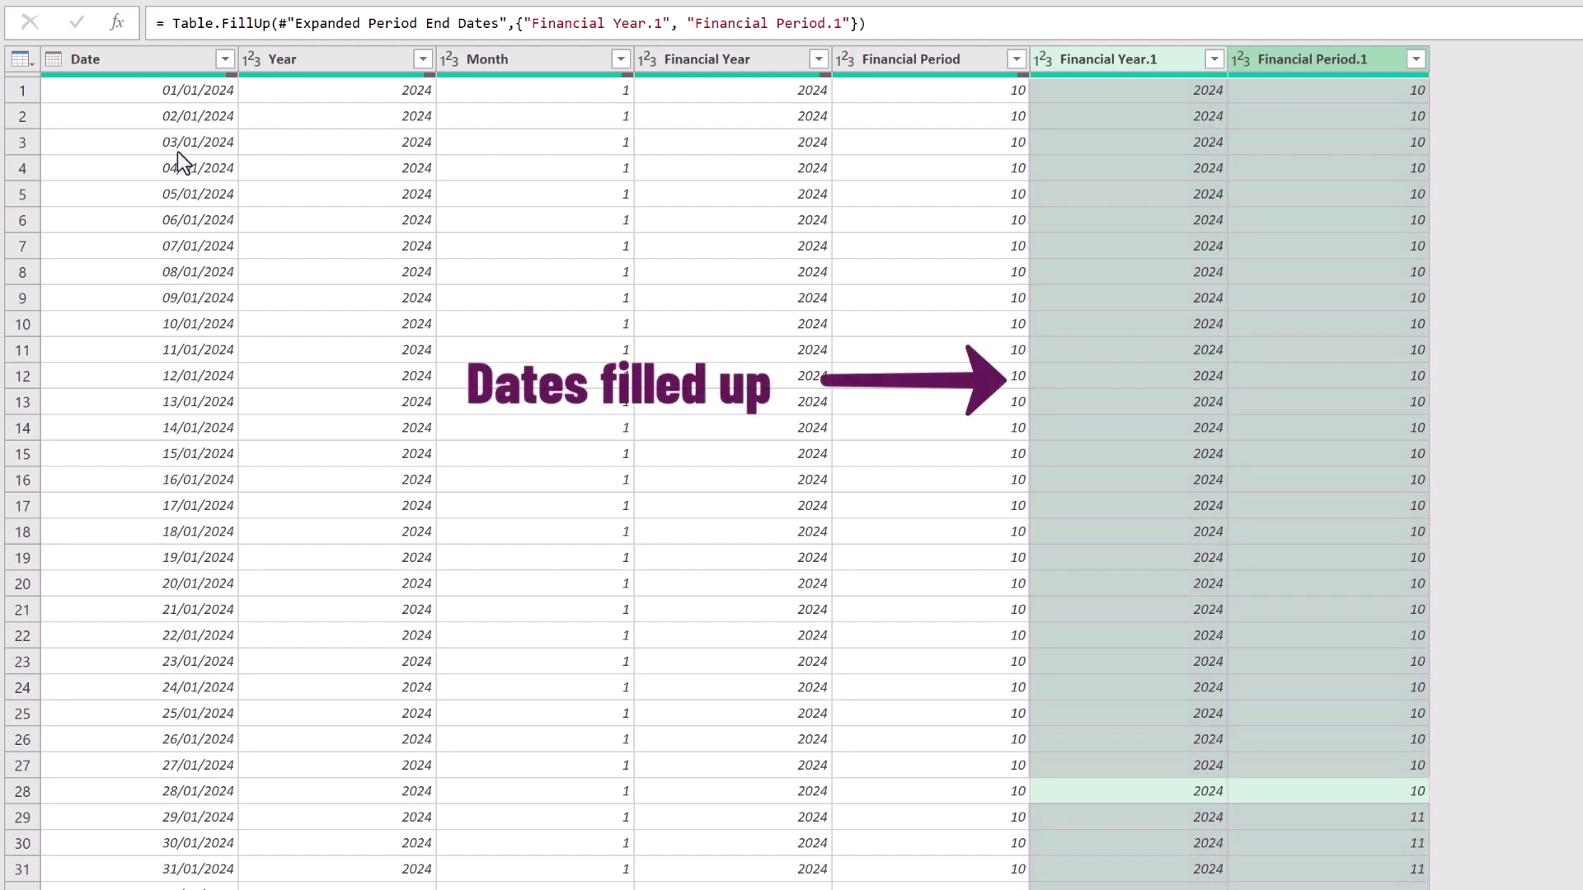
scroll(177, 149, "down", 20)
scroll(176, 145, "down", 20)
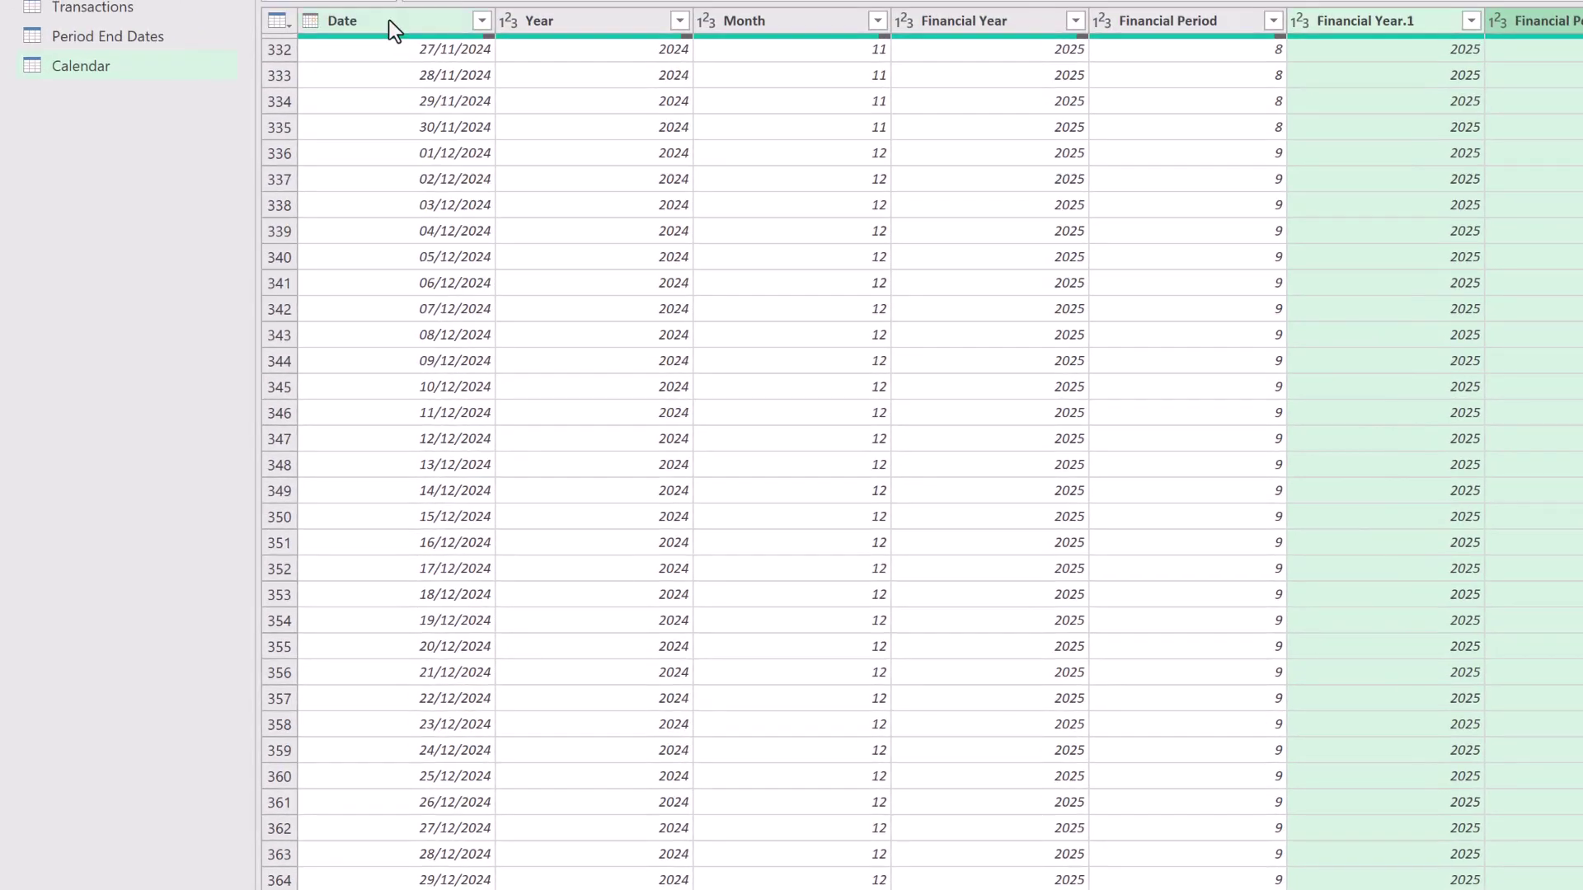
Step: Filter out (null) from the Date column so Calendar starts at 01/01/2024
left_click(389, 20)
left_click(479, 22)
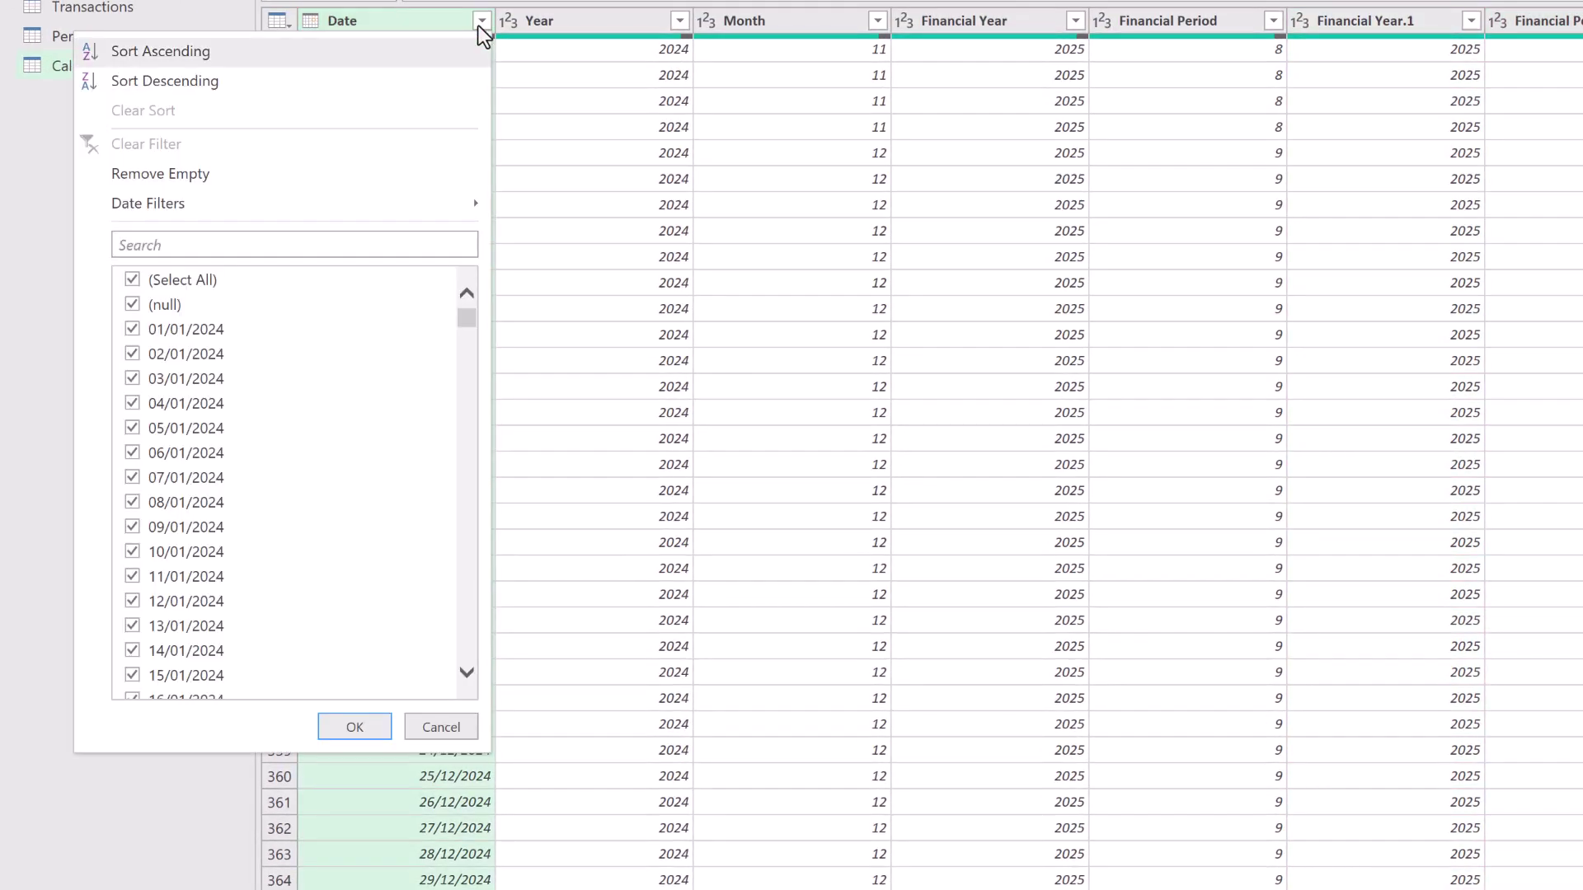
left_click(132, 304)
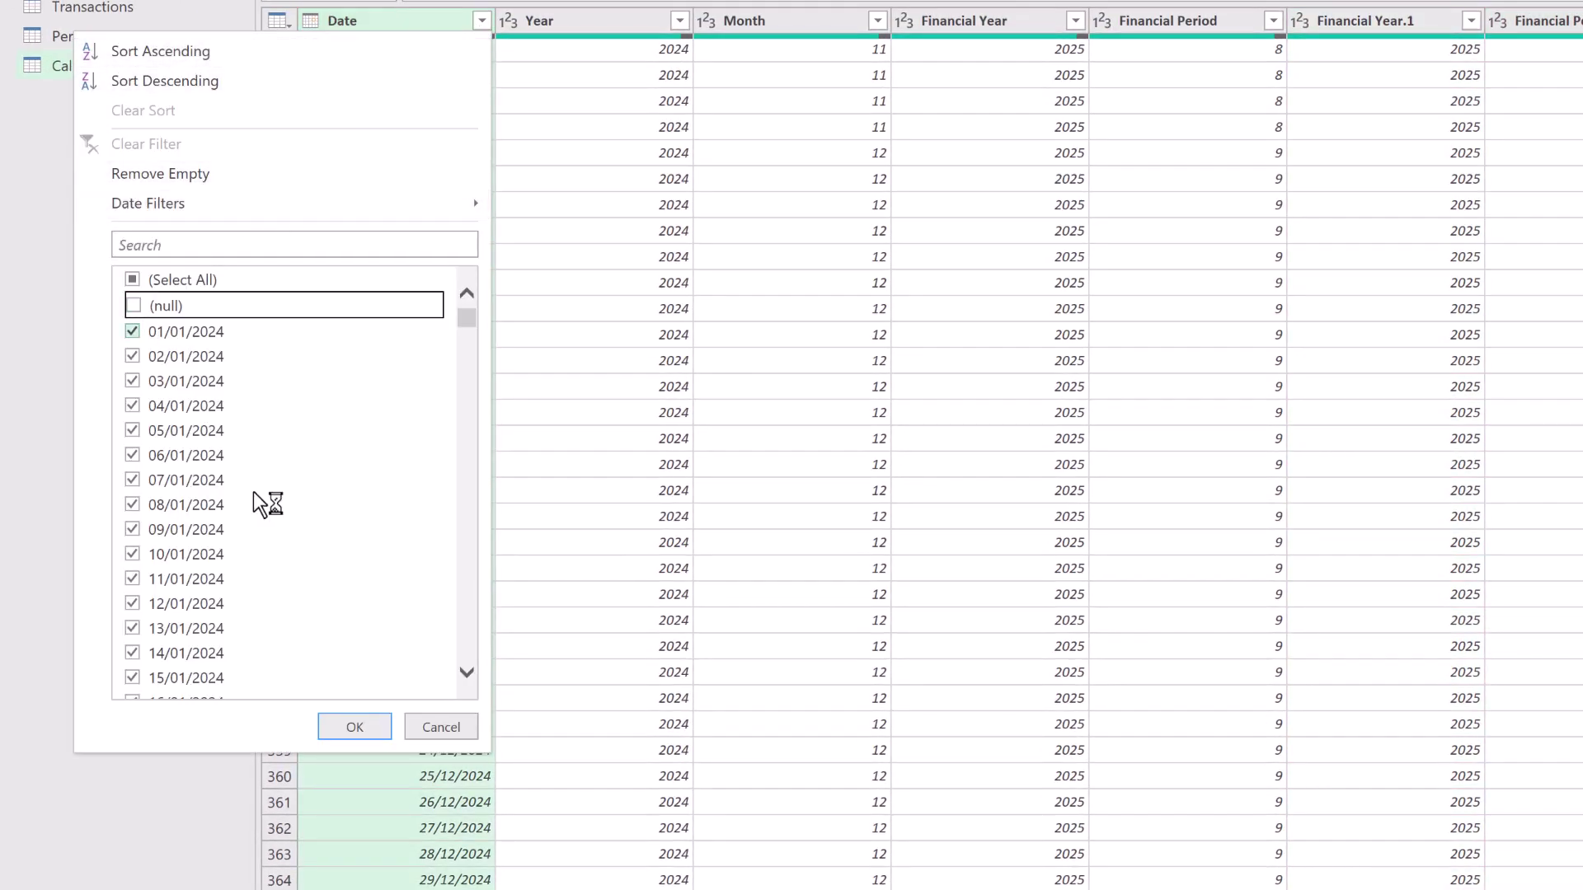
left_click(355, 727)
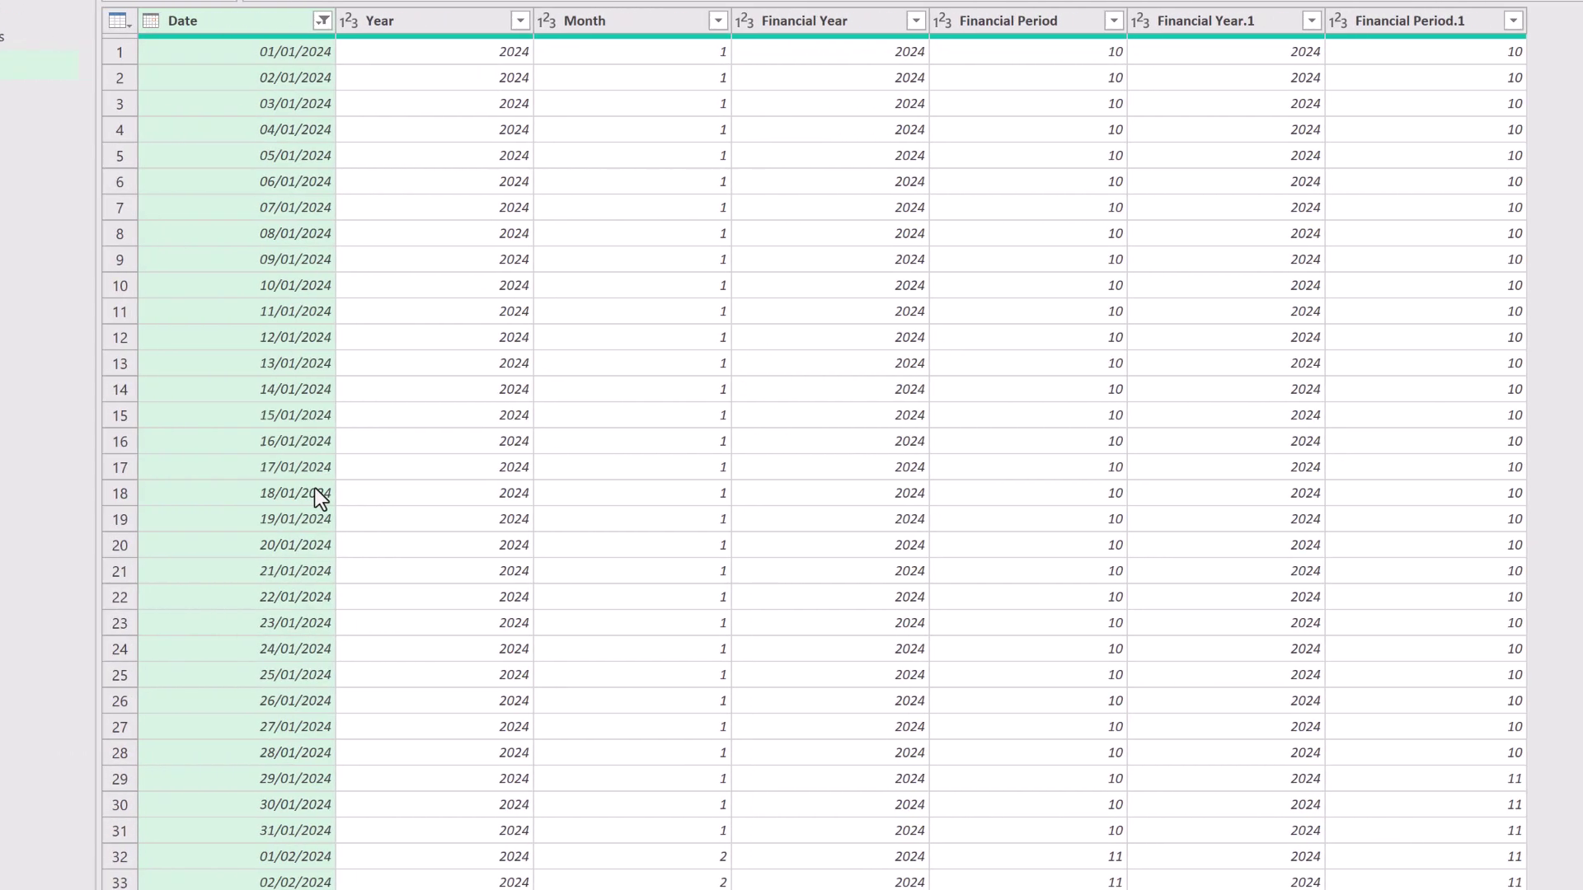
scroll(220, 488, "down", 8)
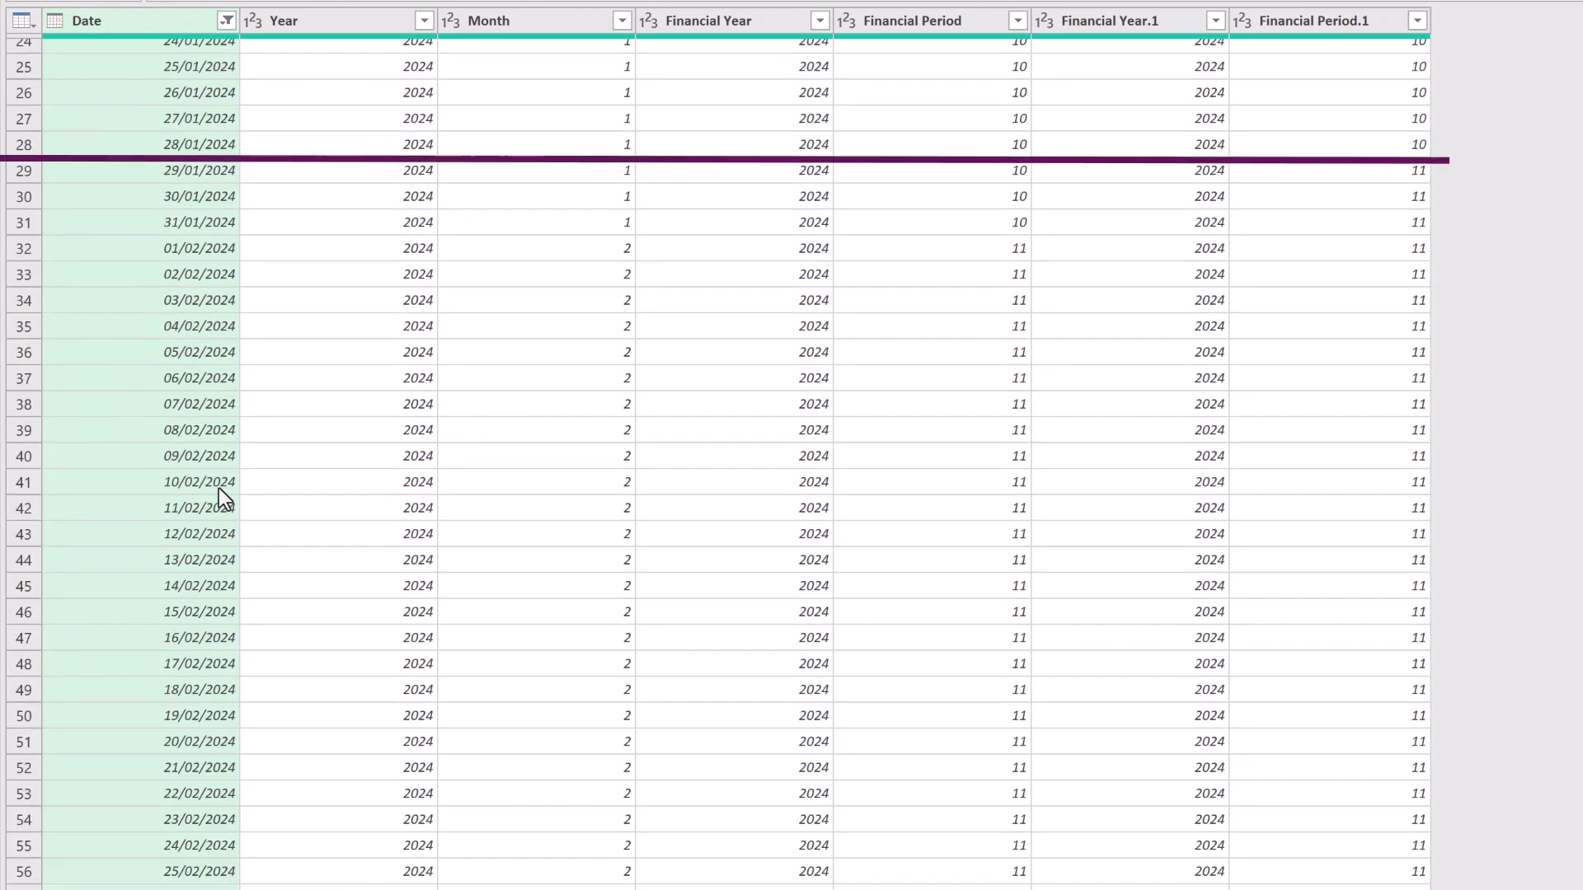
scroll(220, 488, "down", 10)
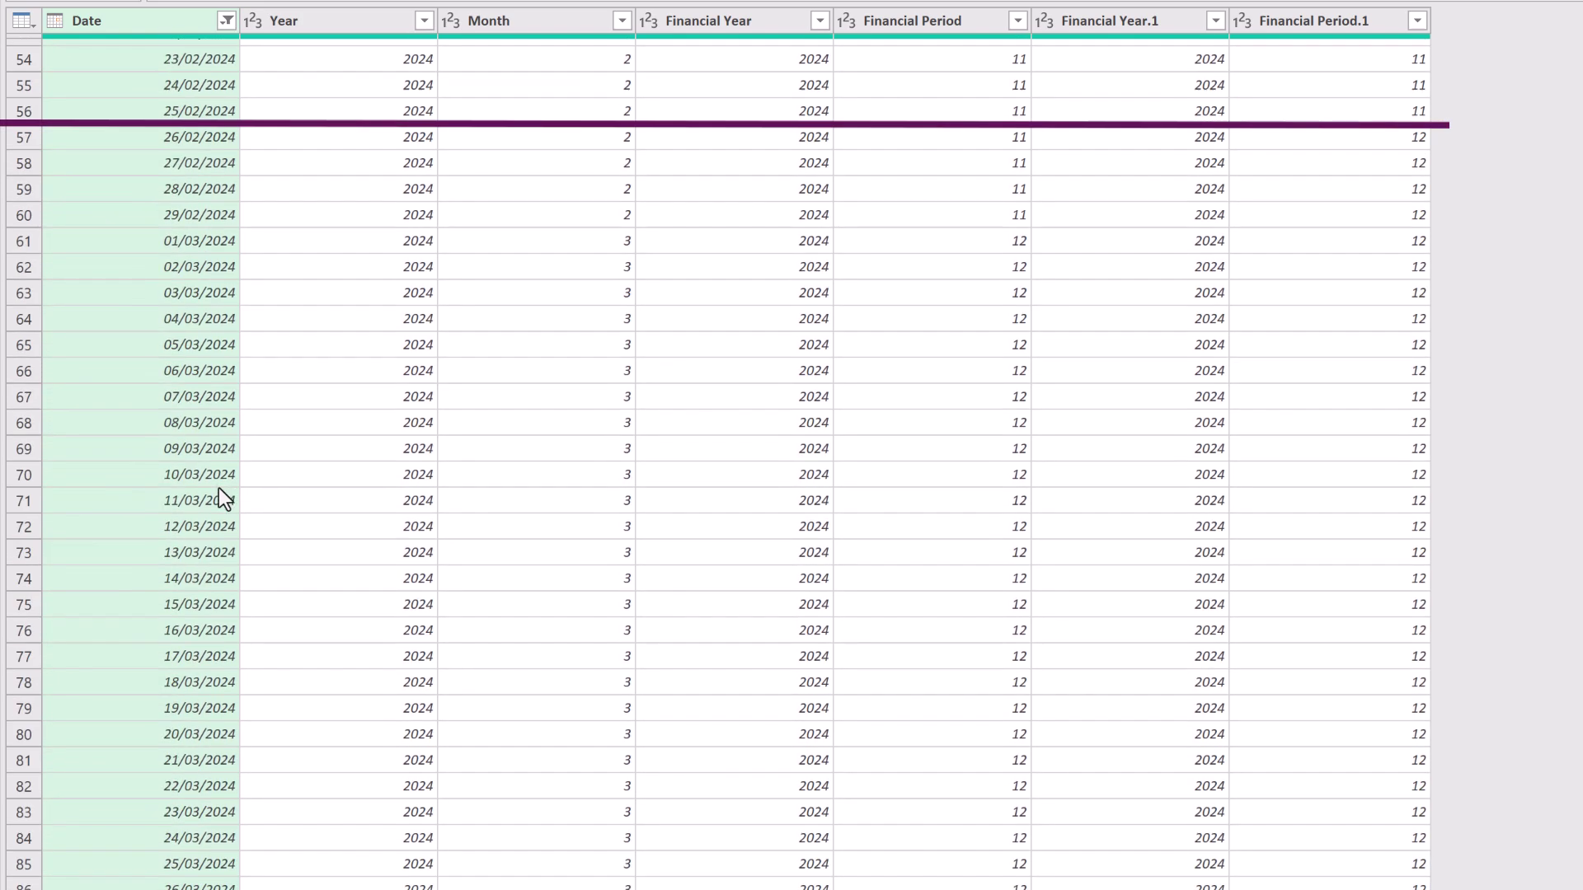
scroll(219, 488, "down", 12)
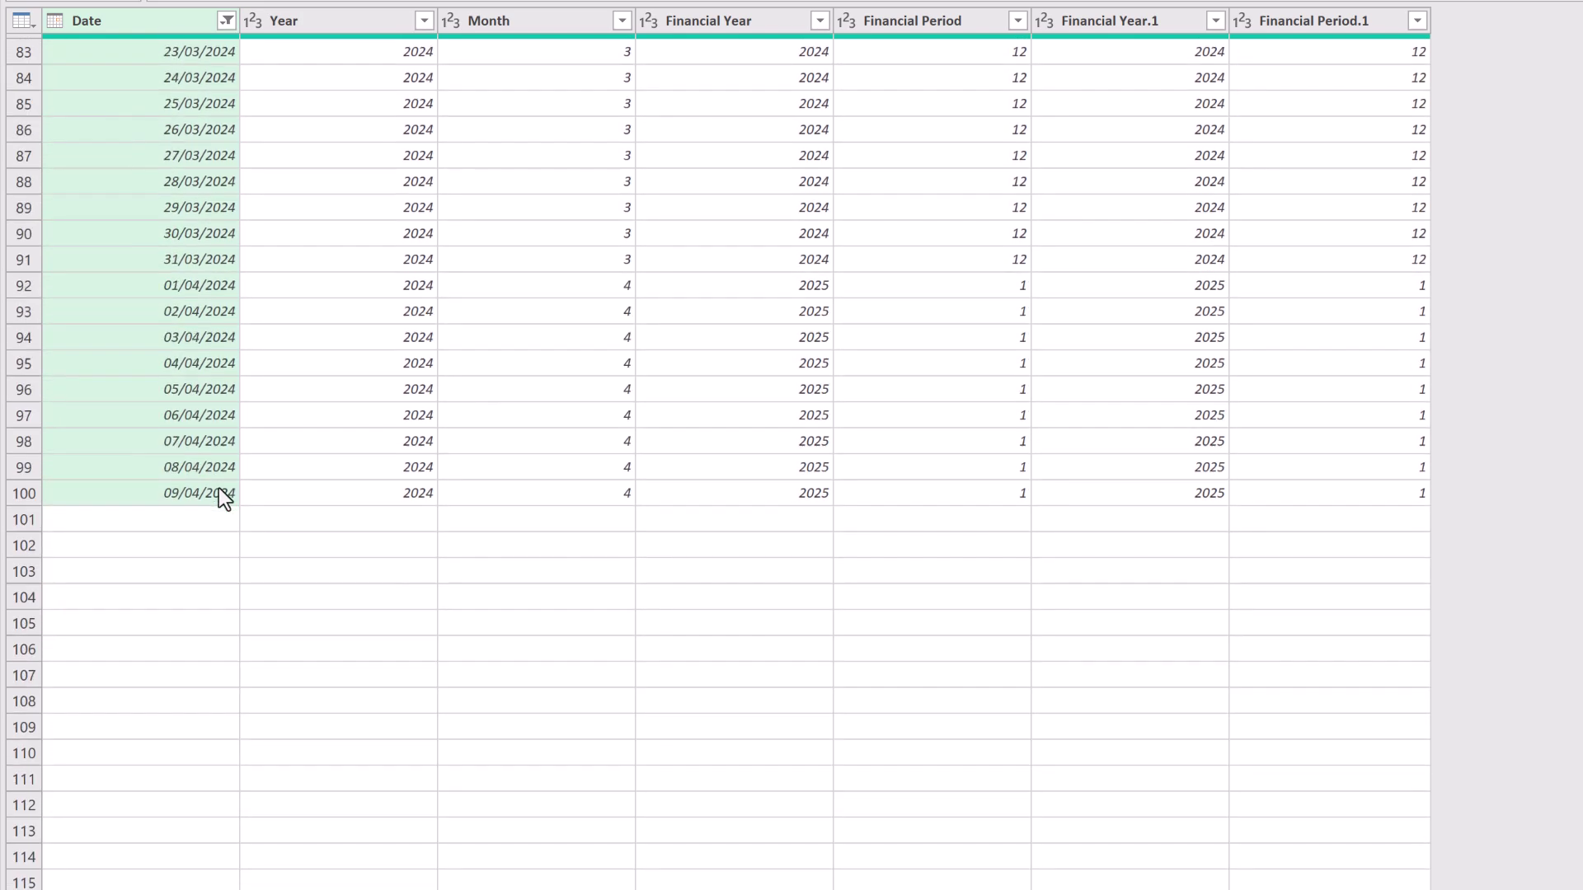